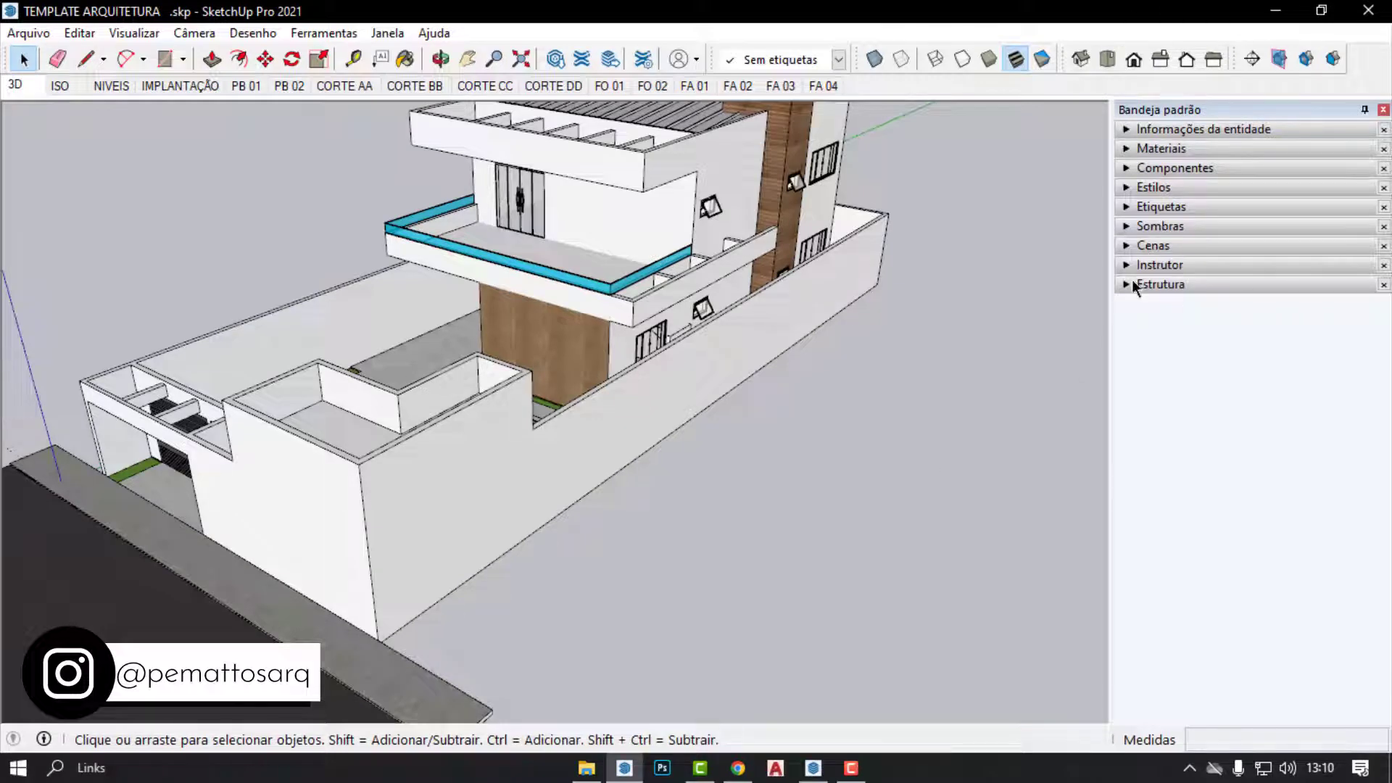
Add a new tag to the Tags list, keeping its default name Etiqueta1.
left_click(1127, 208)
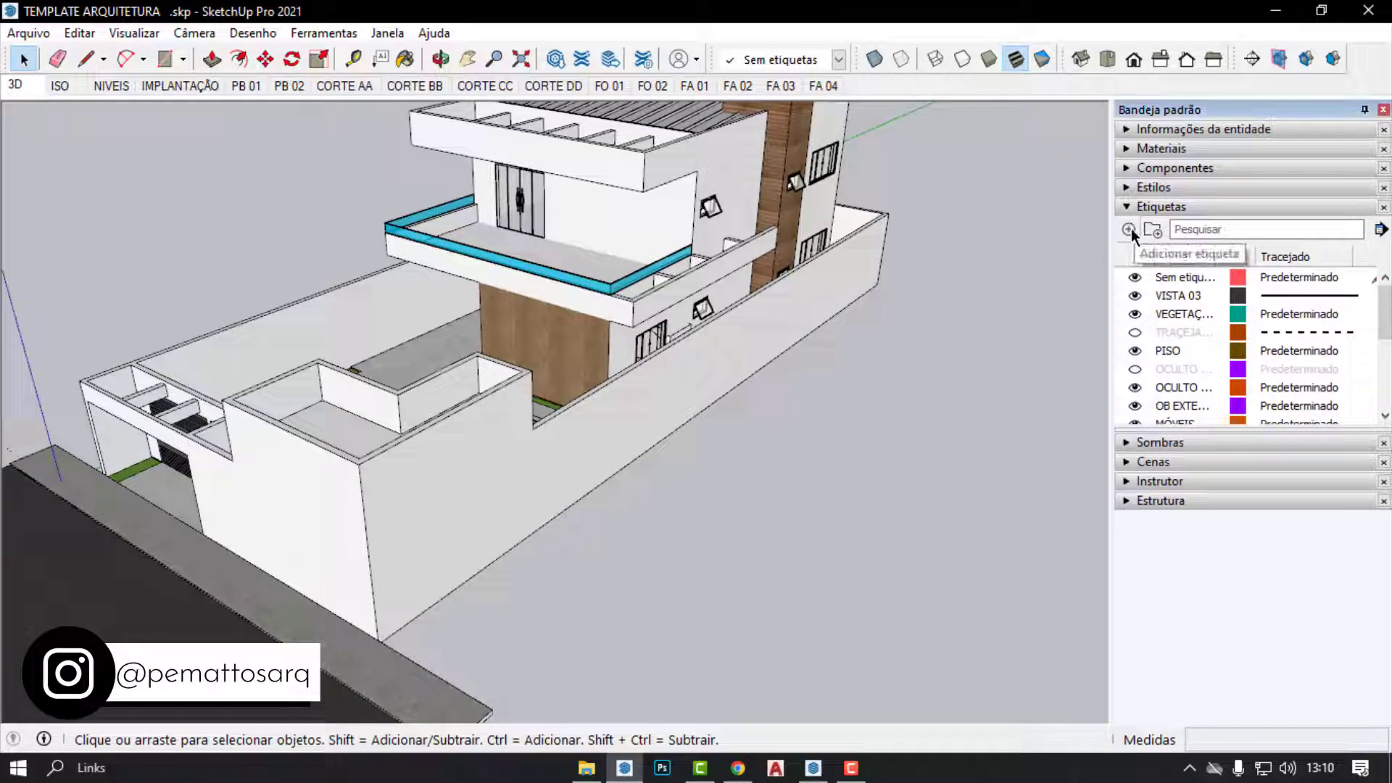
left_click(1130, 230)
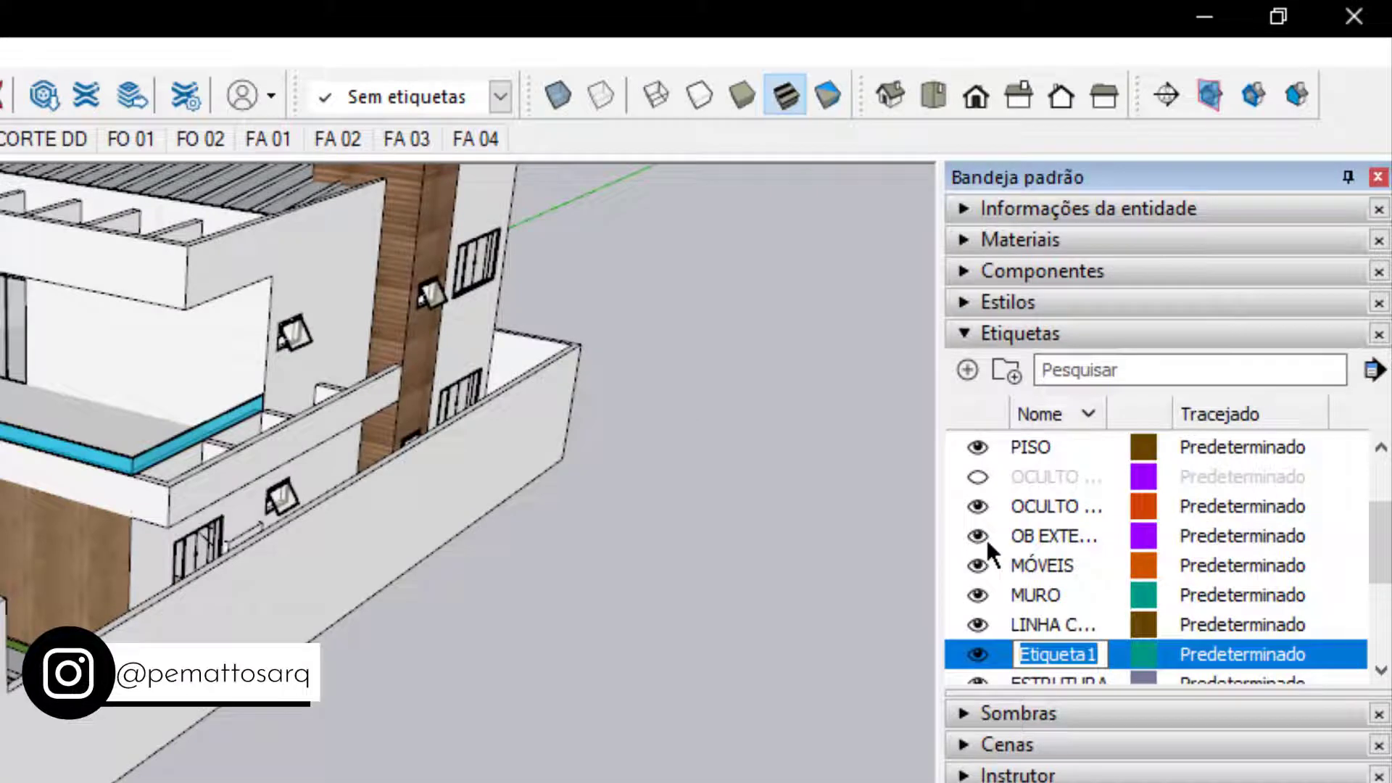
type("GFG")
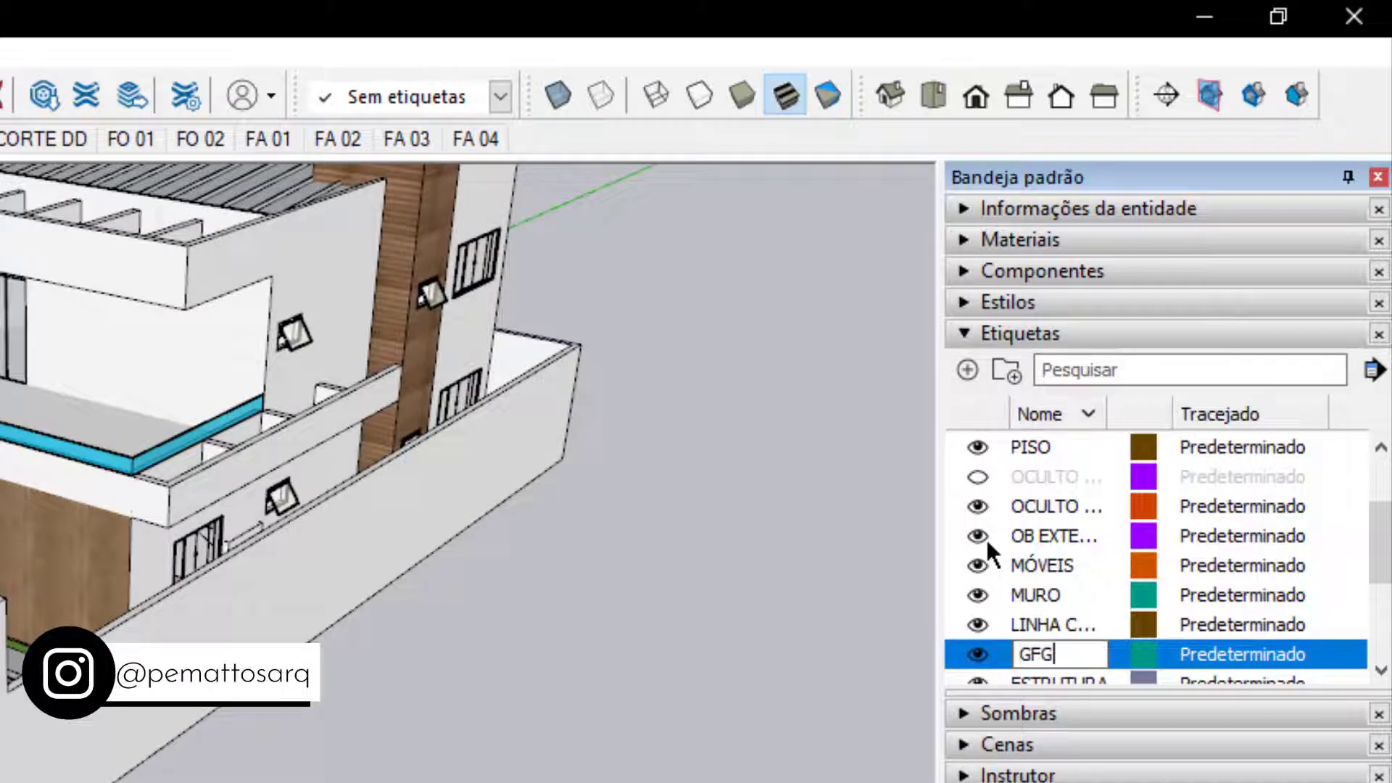
type("GF")
key("BackSpace")
key("BackSpace")
key("BackSpace")
key("BackSpace")
key("Return")
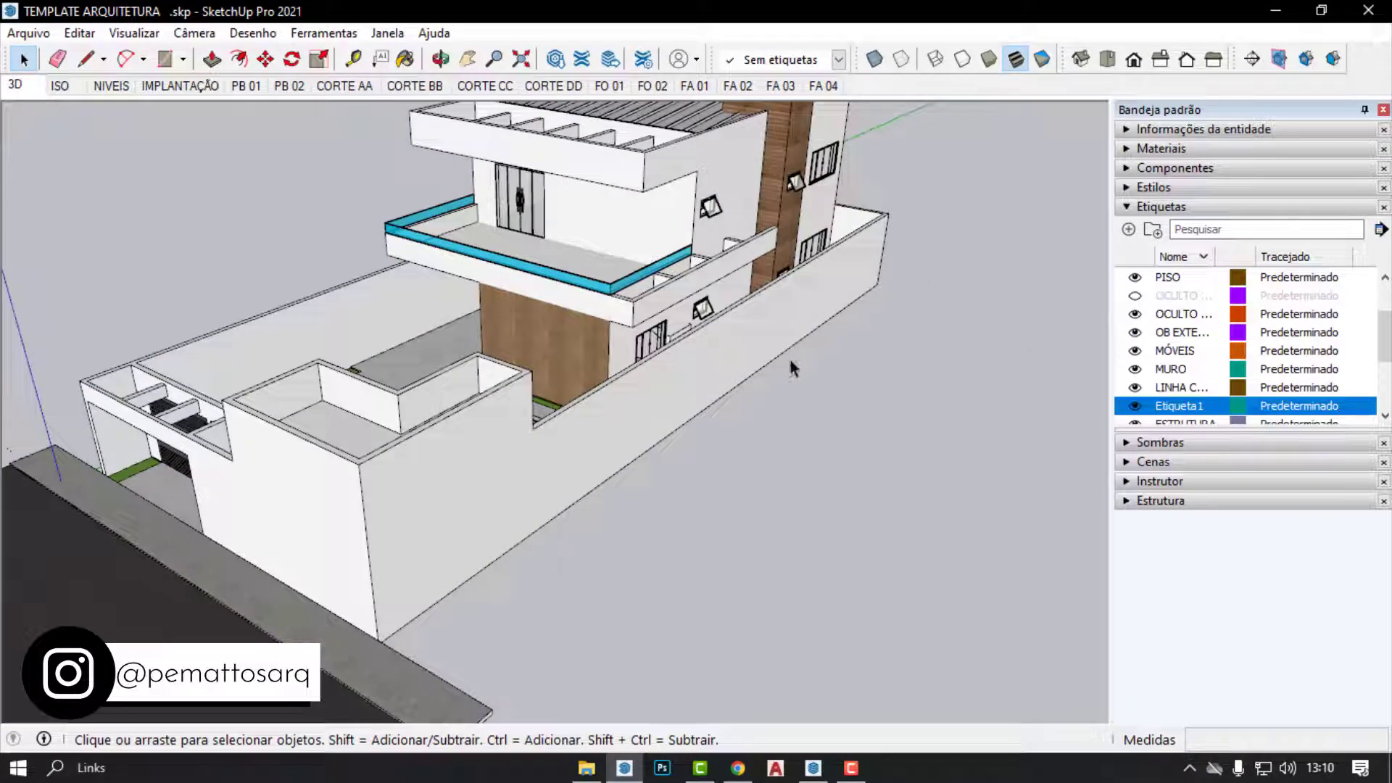
left_click(1191, 278)
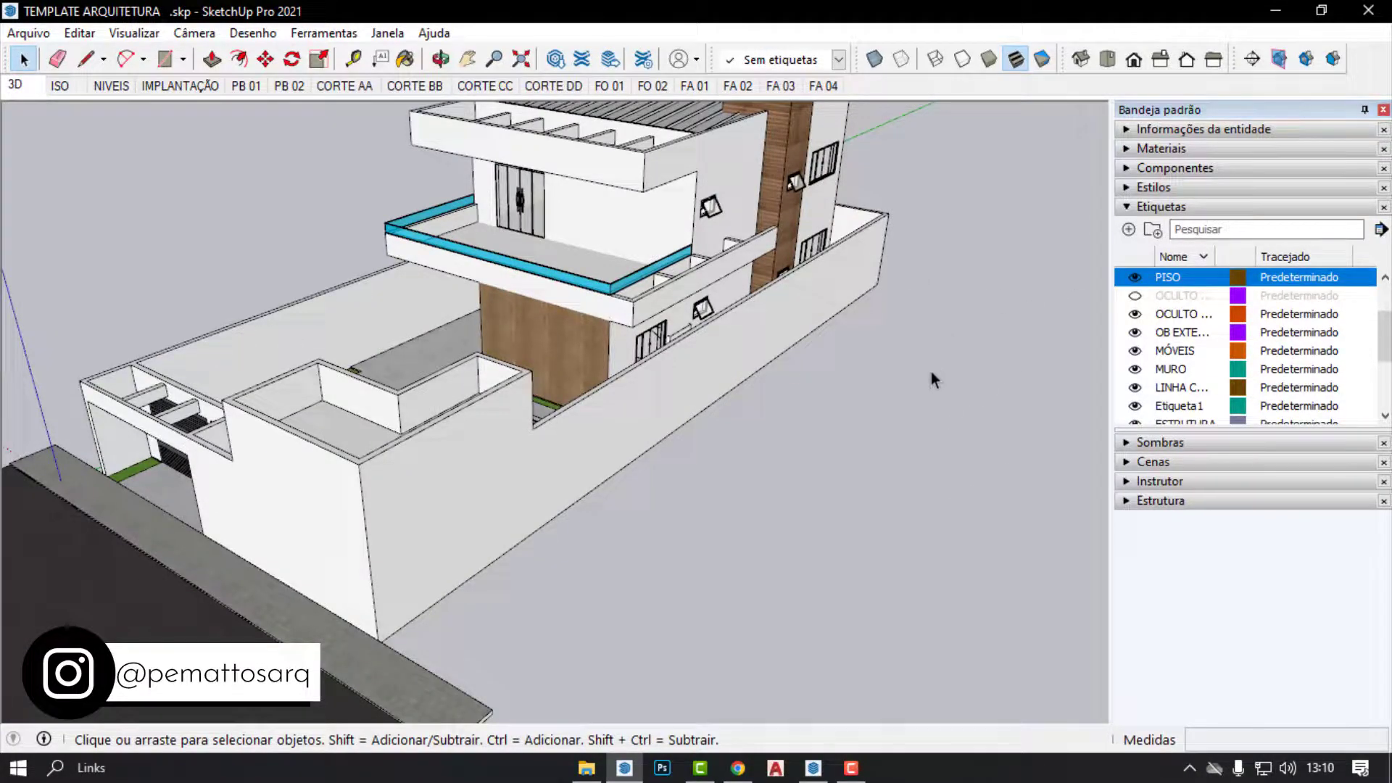
Draw a rectangle beside the house and pull it up into a 2,24 m box.
middle_click_drag(719, 399, 720, 457)
key("r")
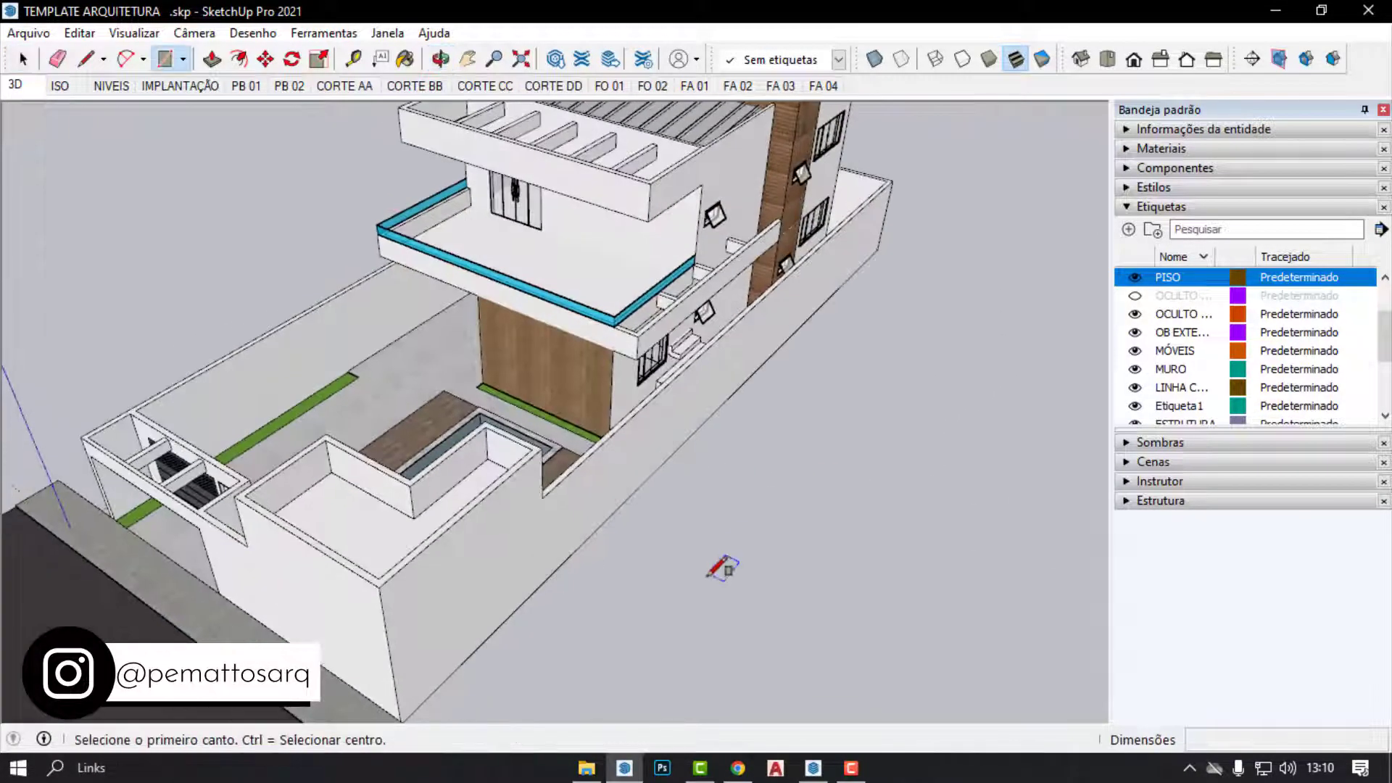
left_click(708, 578)
left_click(892, 511)
key("space")
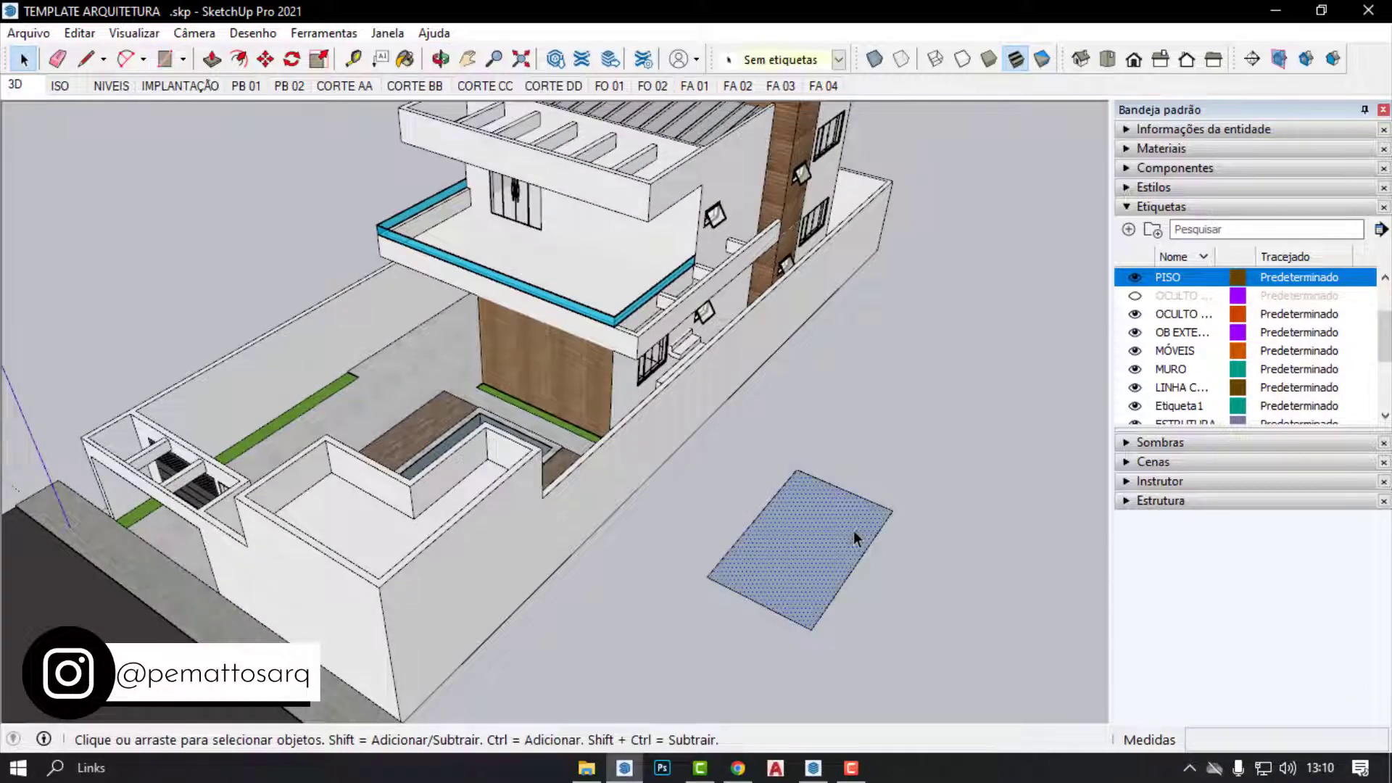
key("p")
left_click(840, 540)
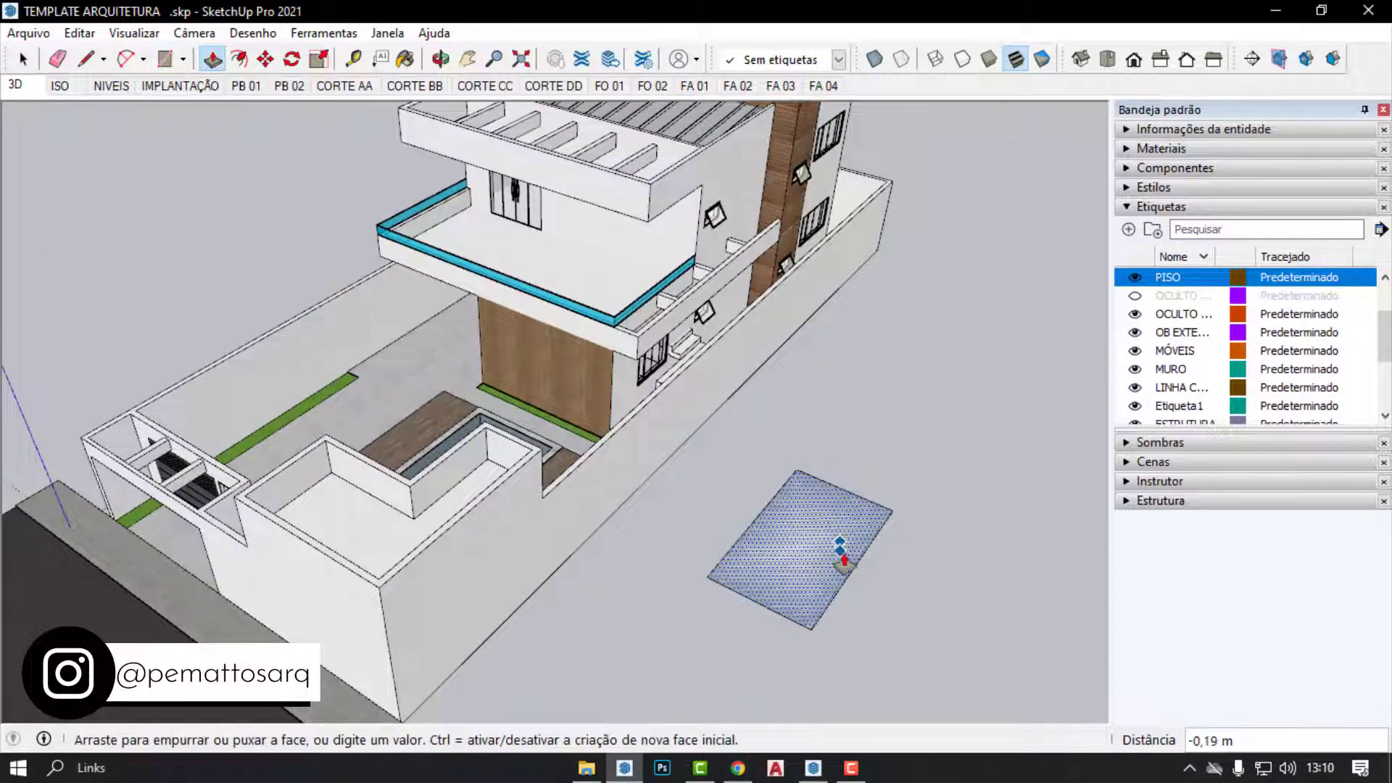
left_click(852, 470)
scroll(805, 435, "down", 3)
scroll(800, 400, "up", 3)
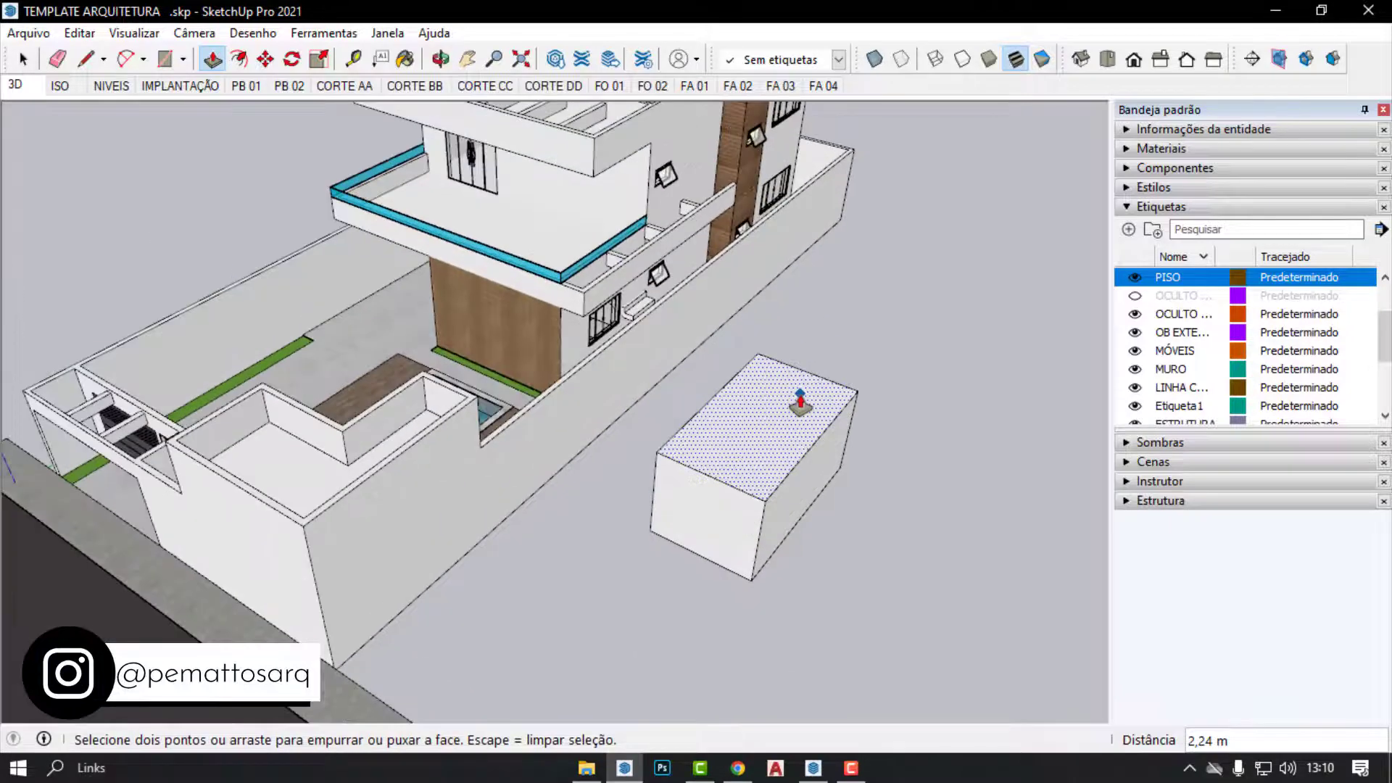
mouse_move(800, 403)
middle_mouse_down()
mouse_move(718, 259)
mouse_move(733, 265)
middle_mouse_up()
Select the new box and check the tag list, leaving the box untagged.
key("space")
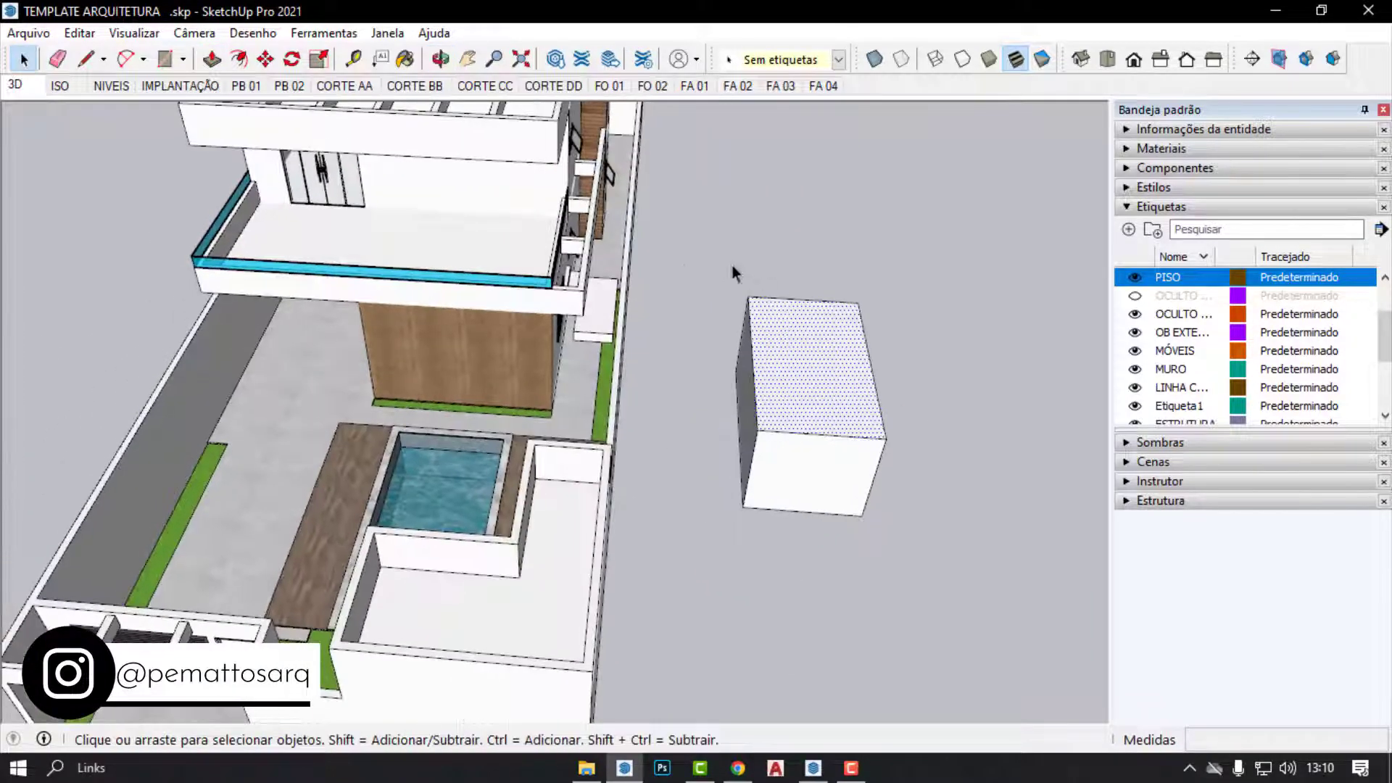
left_click_drag(686, 244, 1014, 666)
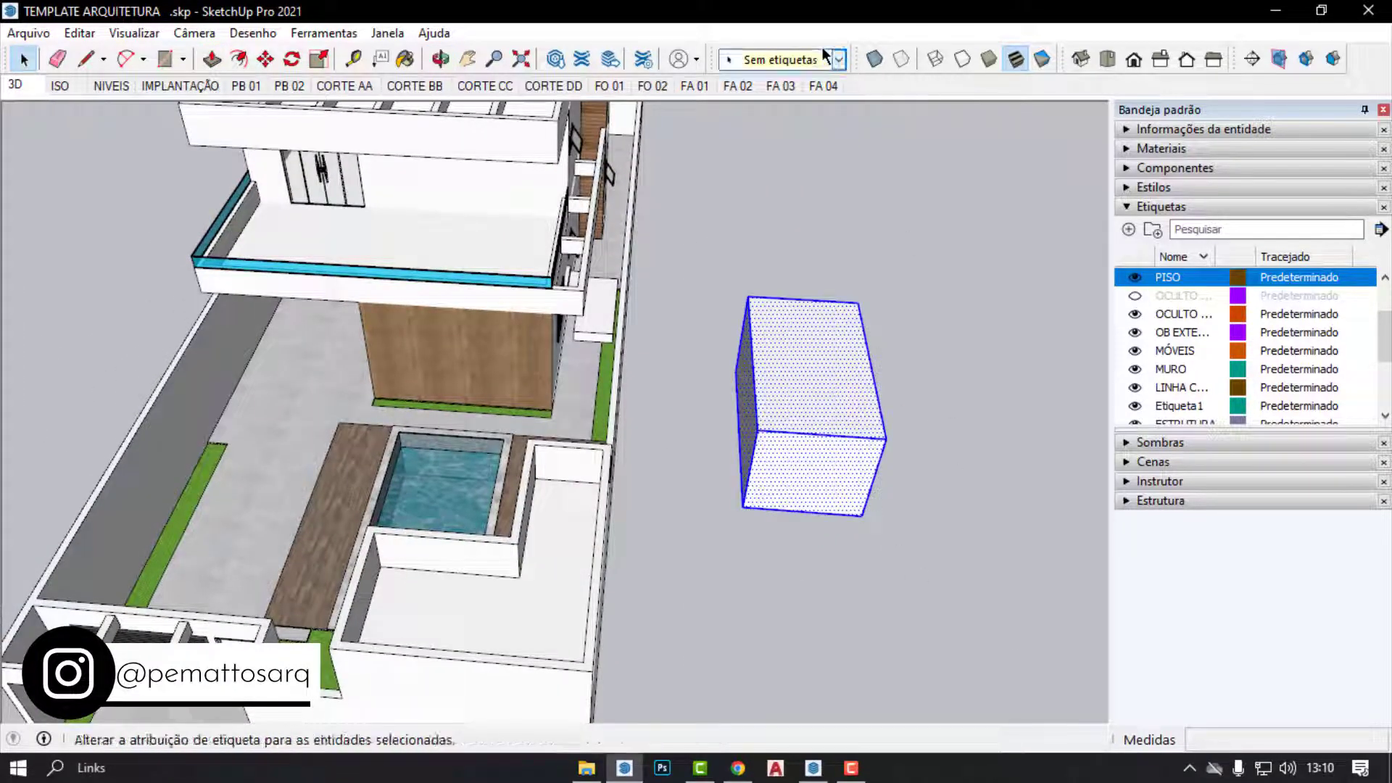
left_click(839, 60)
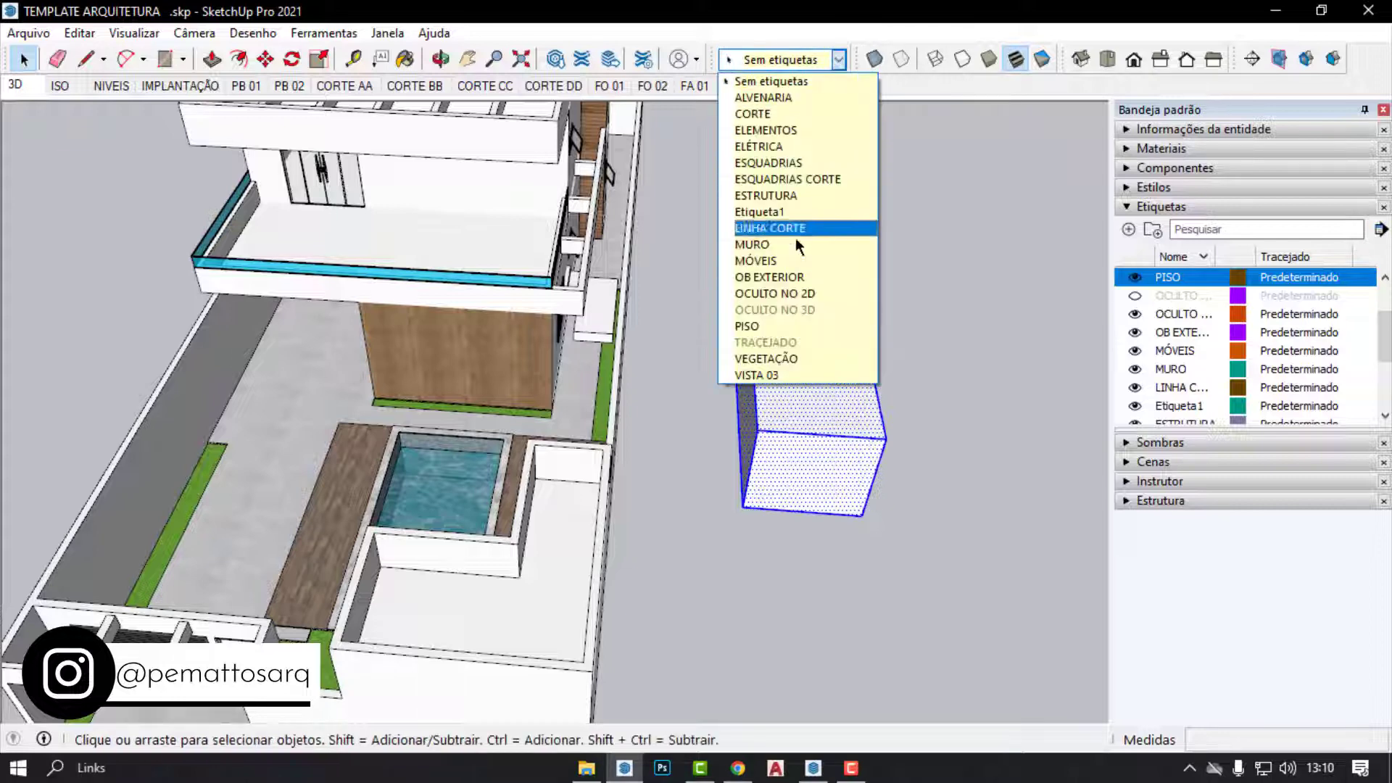
left_click(949, 226)
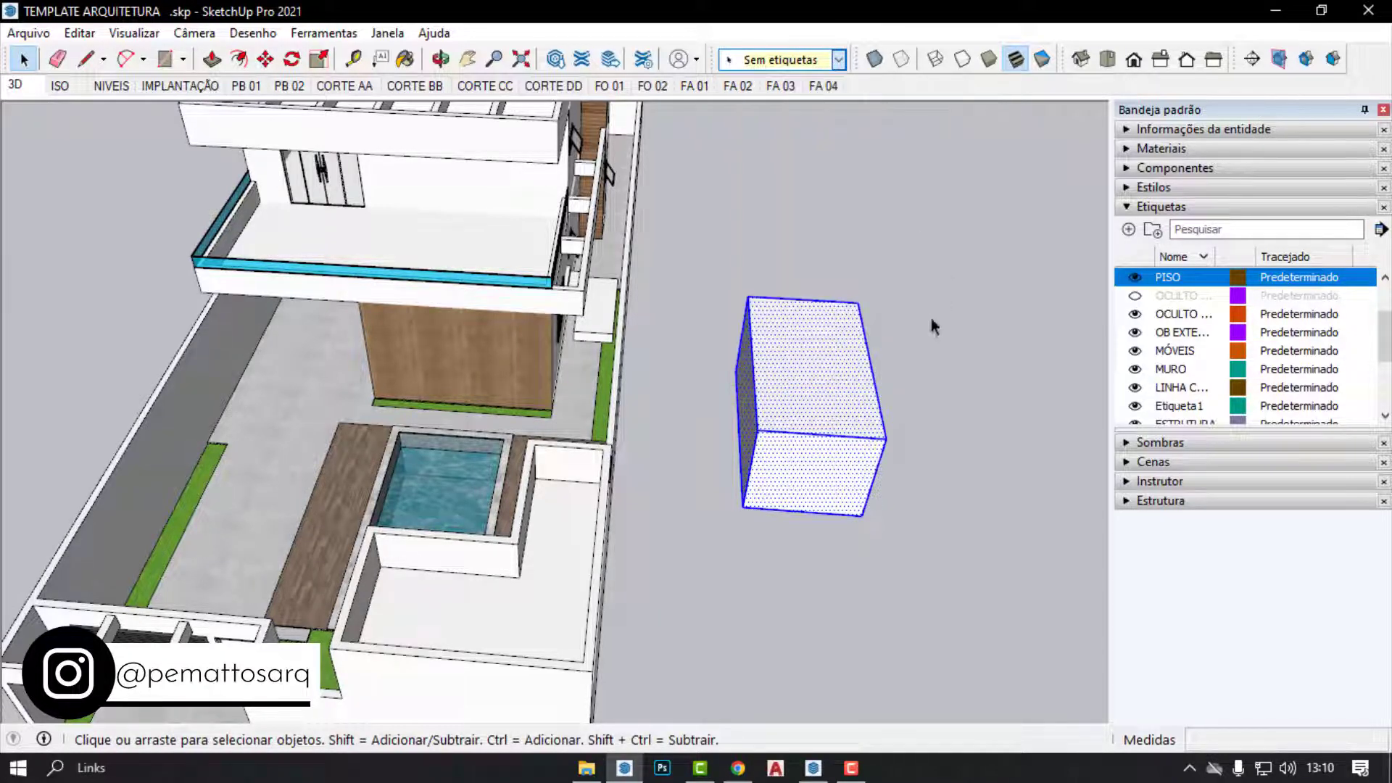
left_click(901, 207)
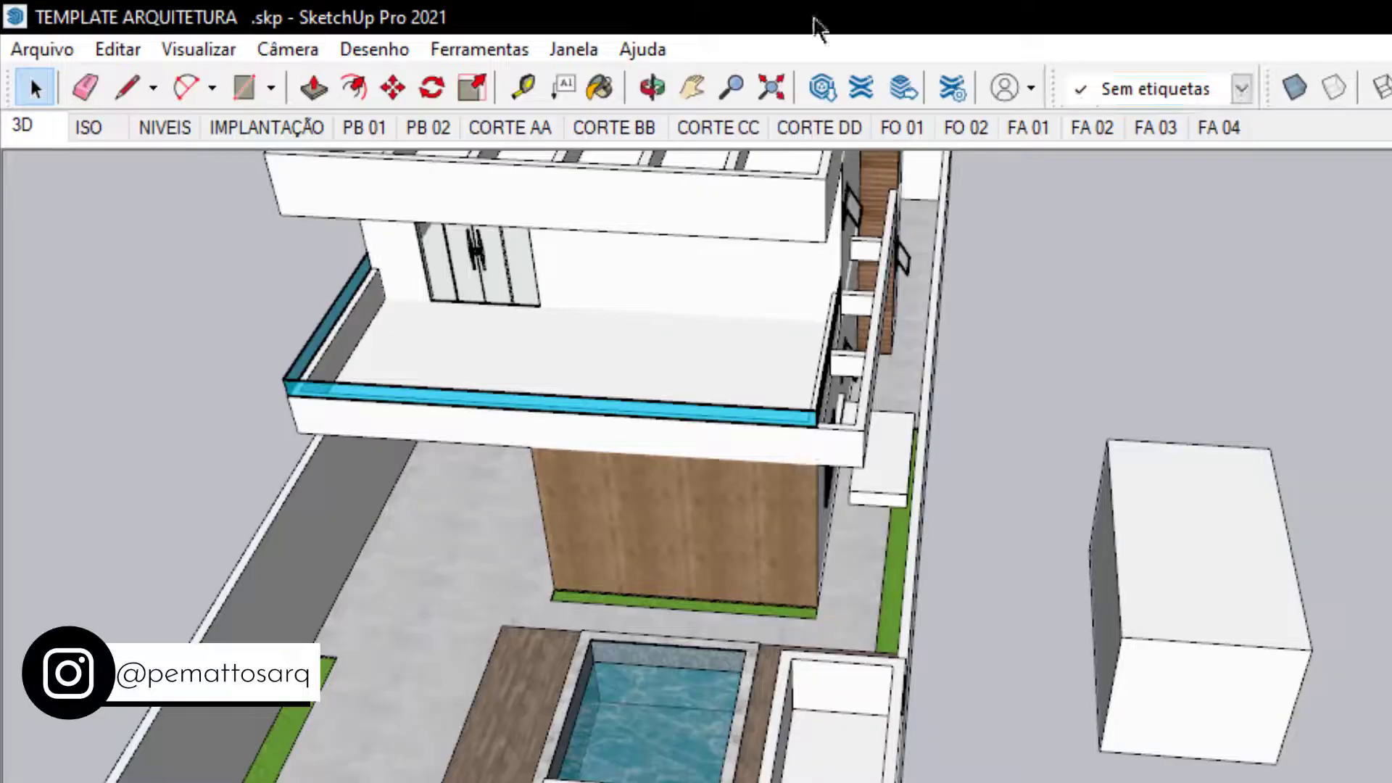
left_click(123, 33)
Zoom the LayOut page around the PB 01 viewport and collapse the SketchUp Model panel.
left_click(221, 83)
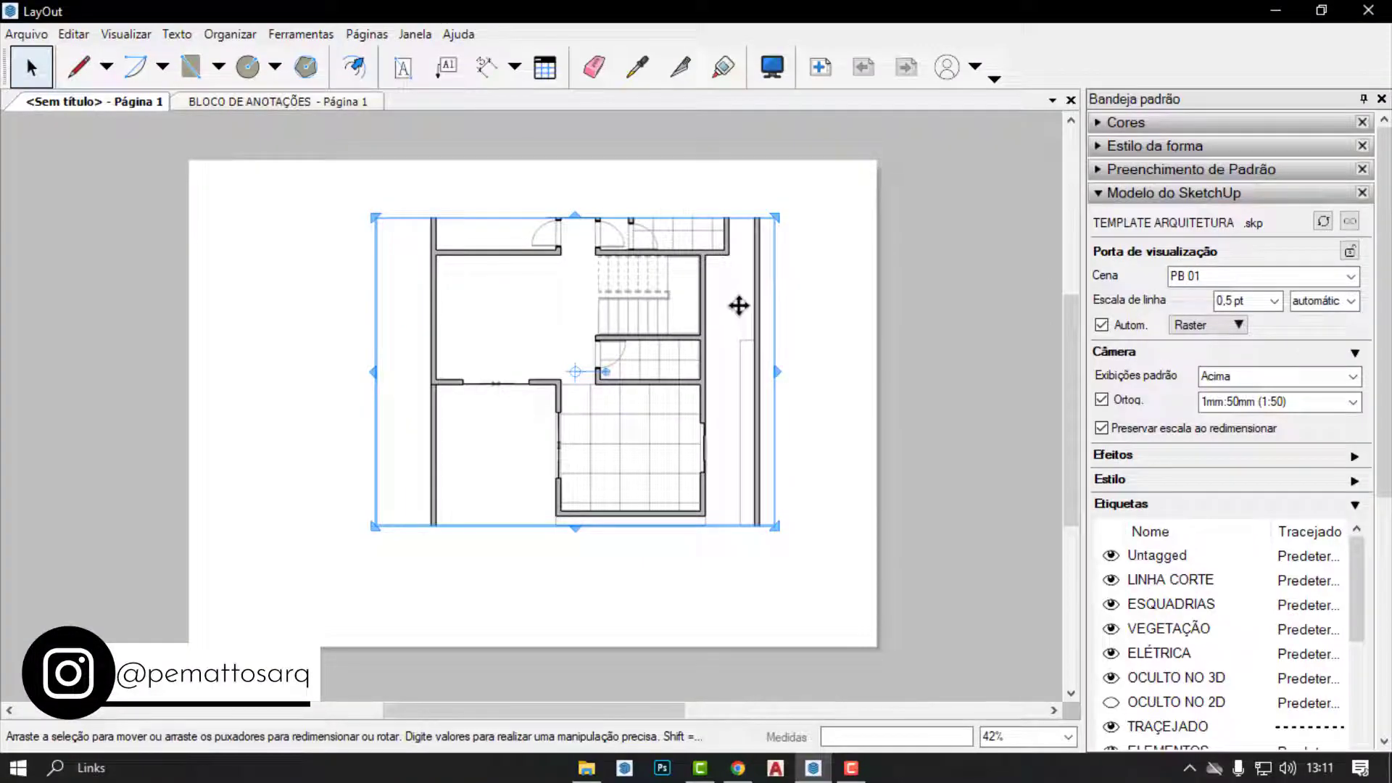
scroll(718, 286, "up", 2)
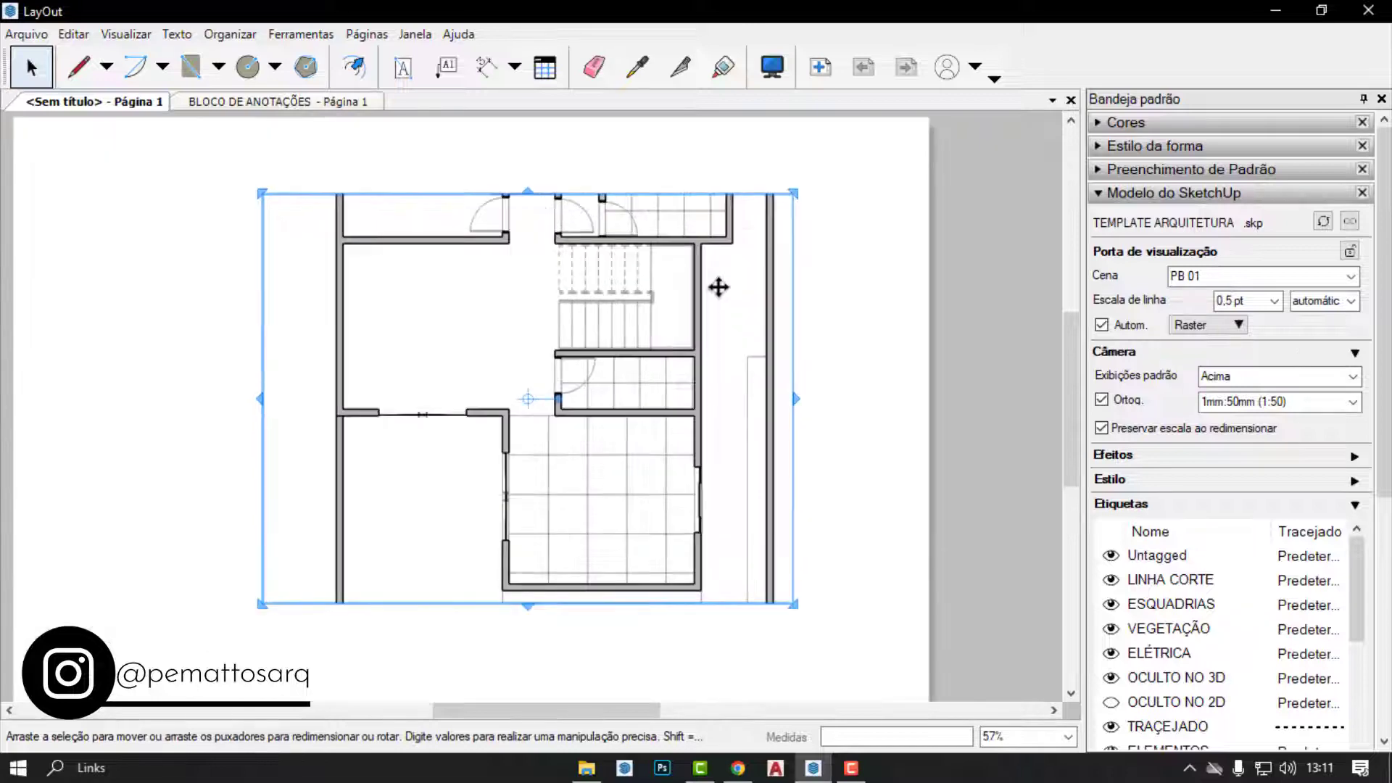
scroll(613, 483, "up", 2)
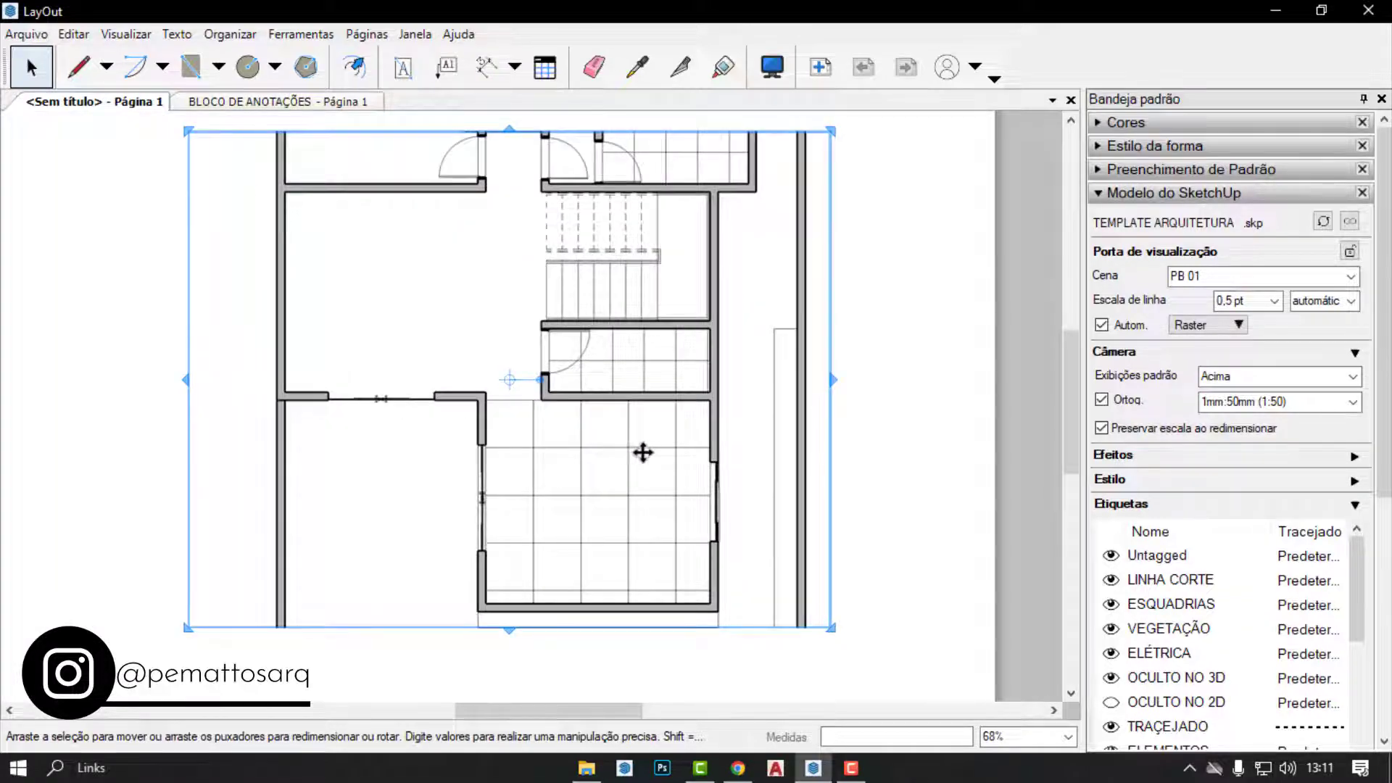
scroll(674, 436, "down", 1)
scroll(505, 515, "up", 1)
scroll(505, 515, "up", 1)
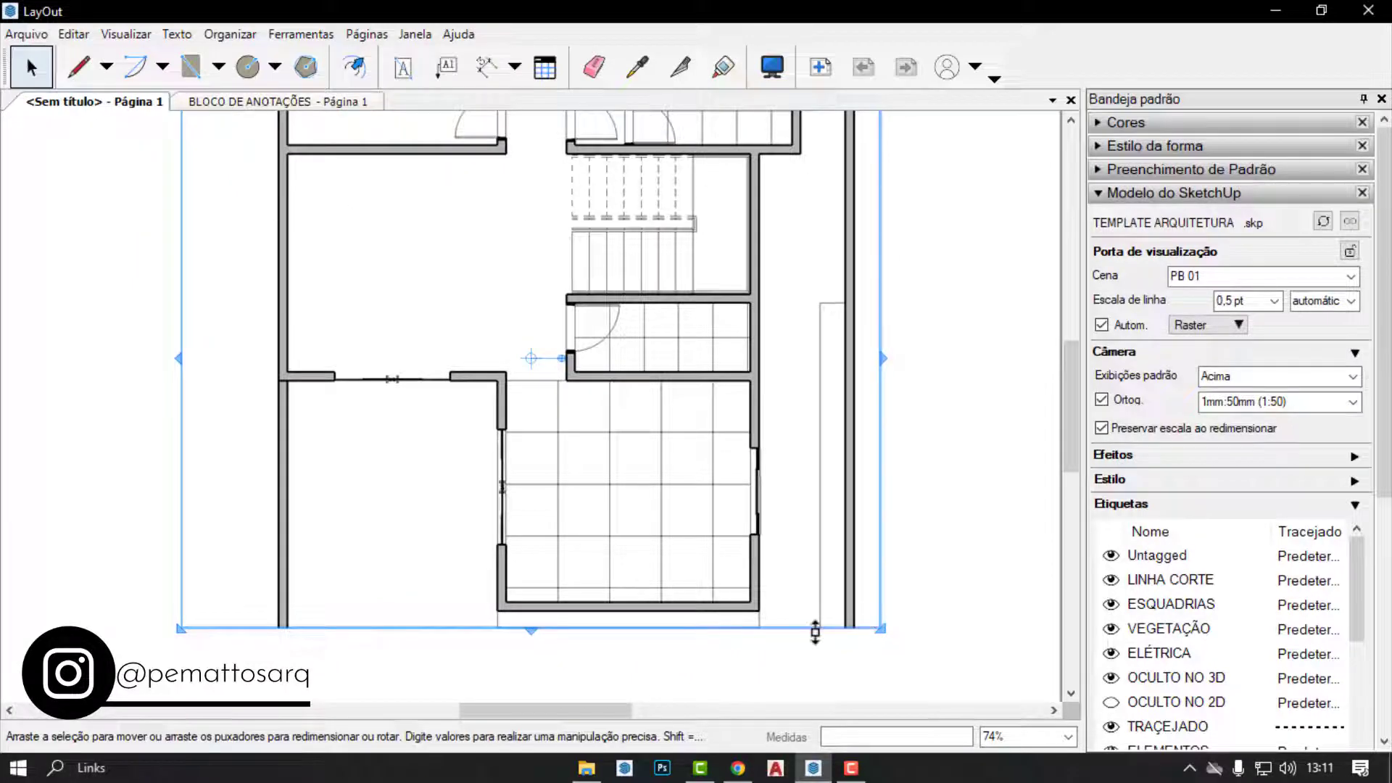
scroll(555, 492, "down", 2)
scroll(590, 301, "up", 1)
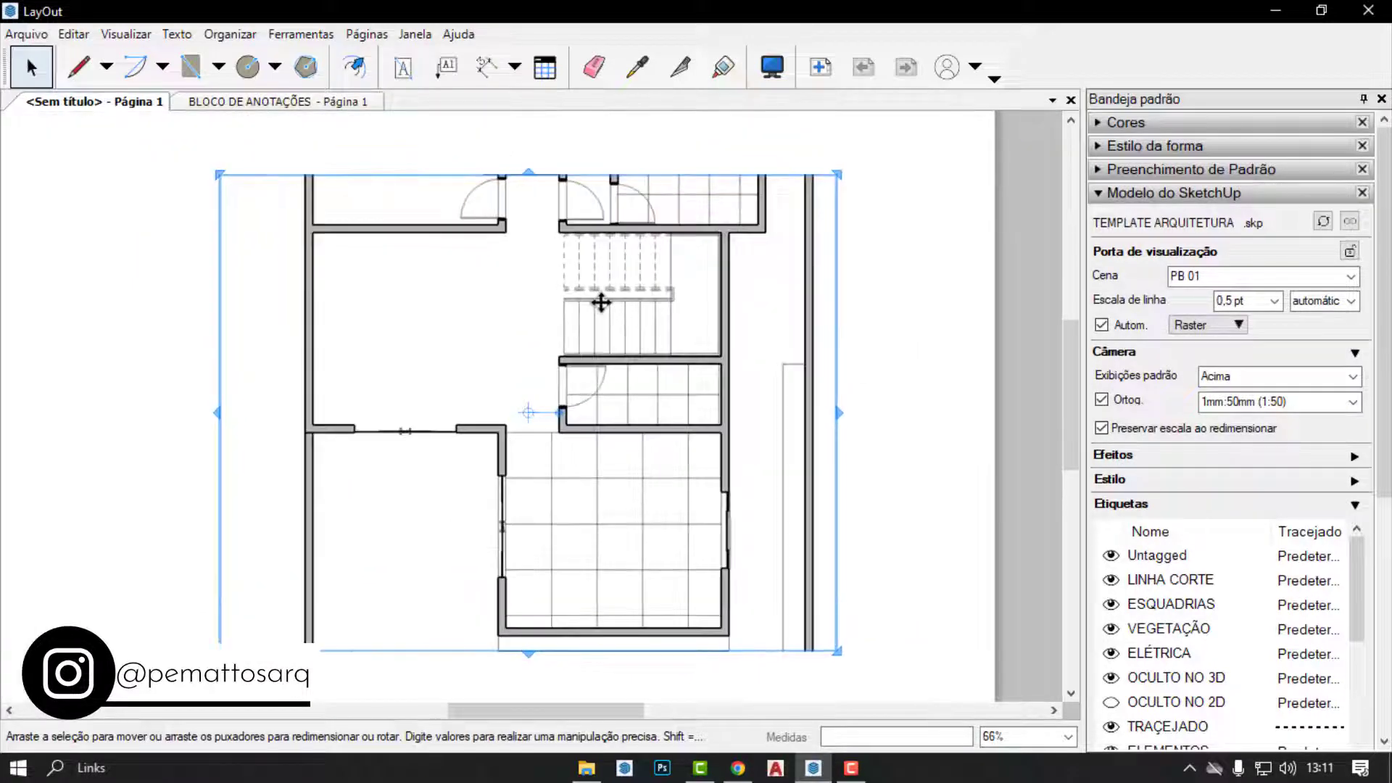
scroll(578, 280, "up", 1)
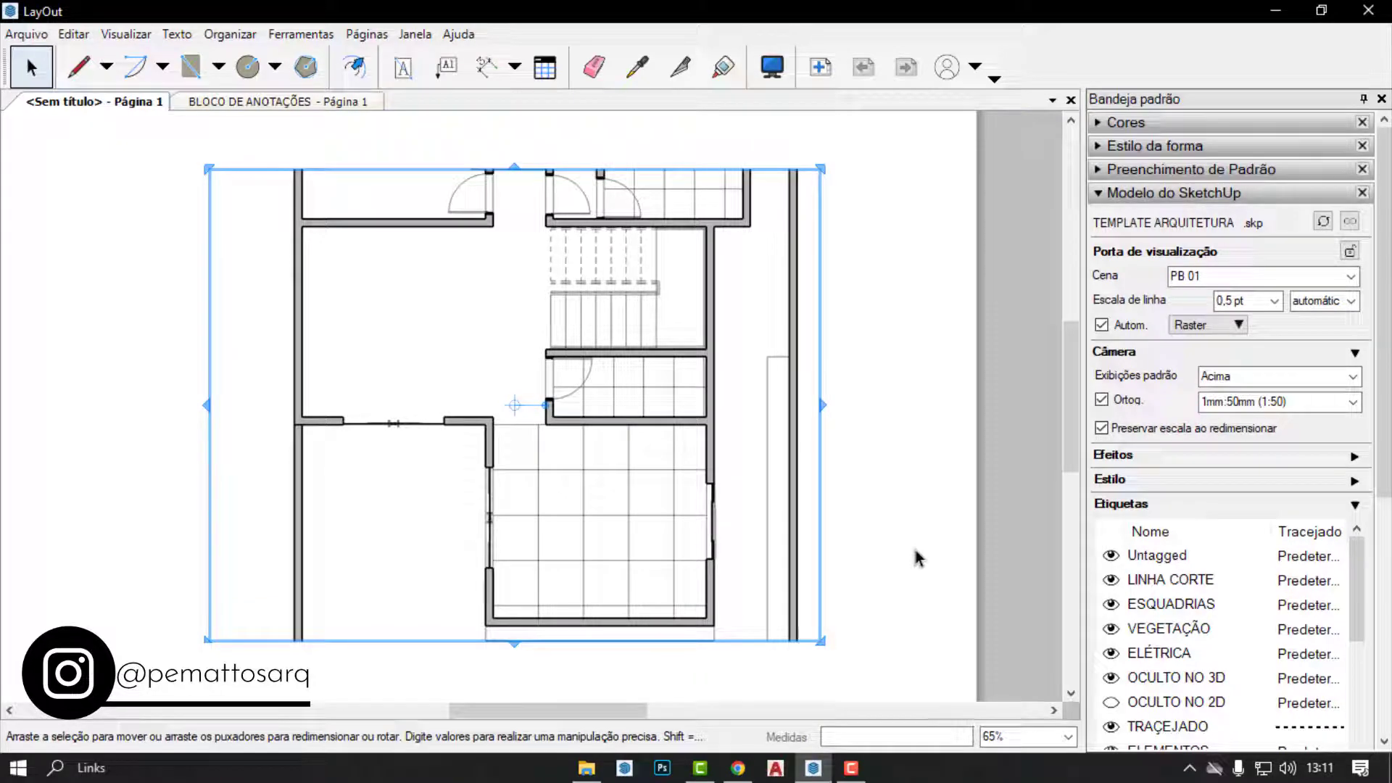
scroll(921, 560, "up", 3)
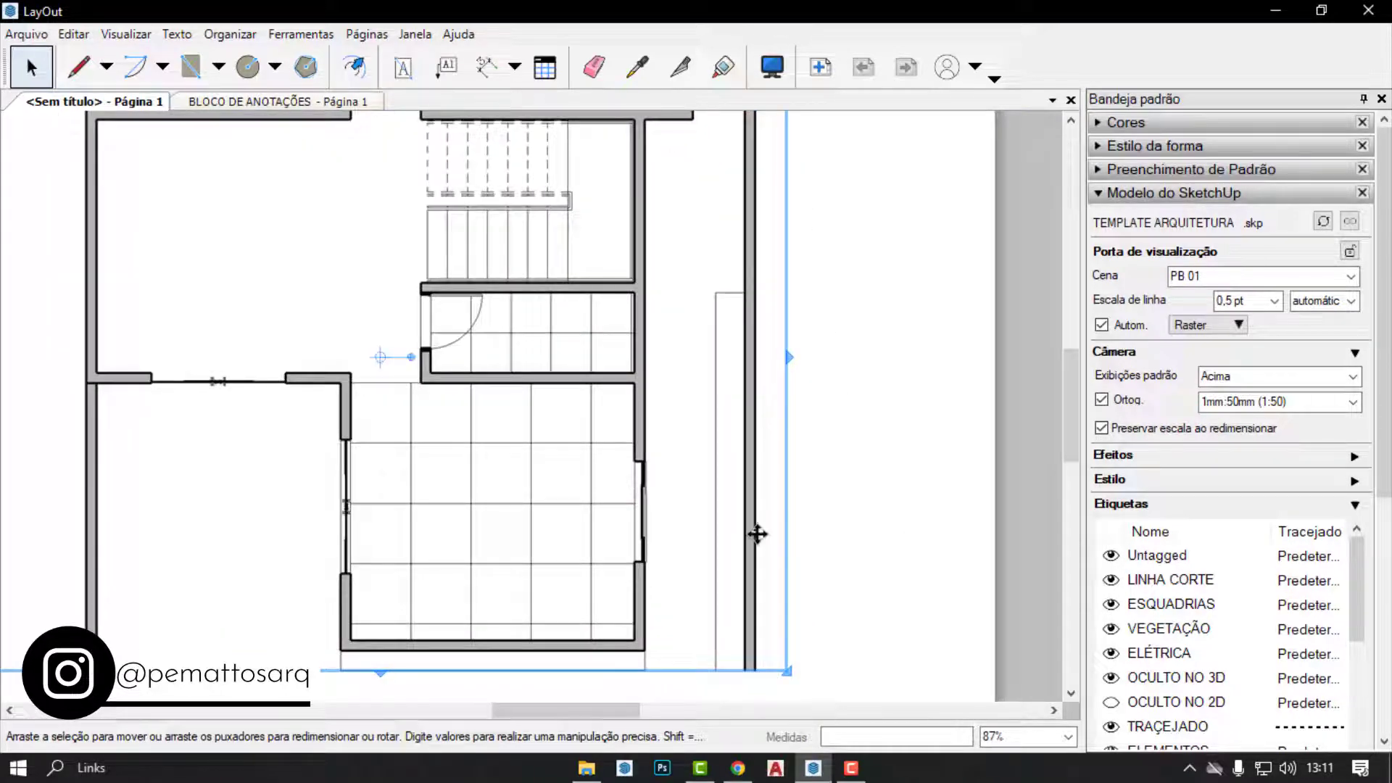
scroll(790, 519, "down", 3)
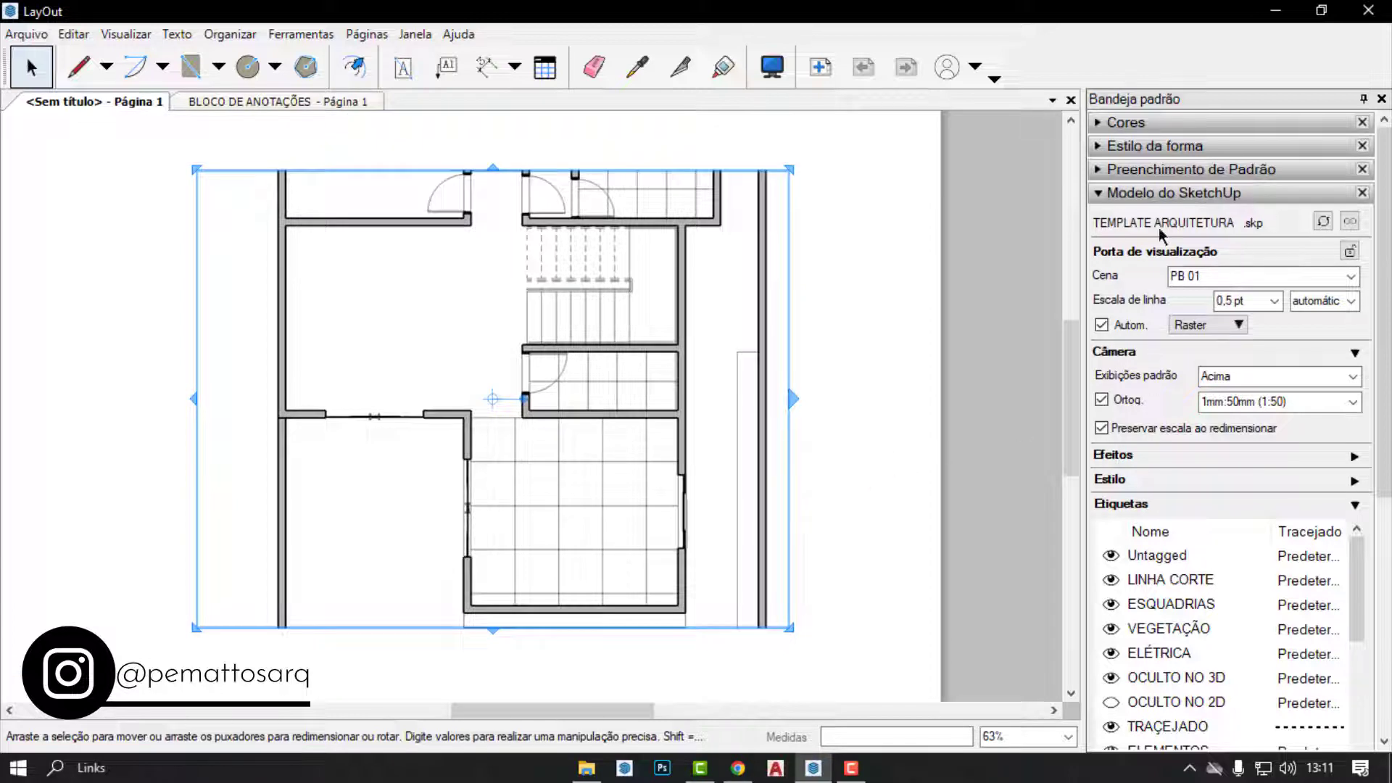
left_click(1158, 196)
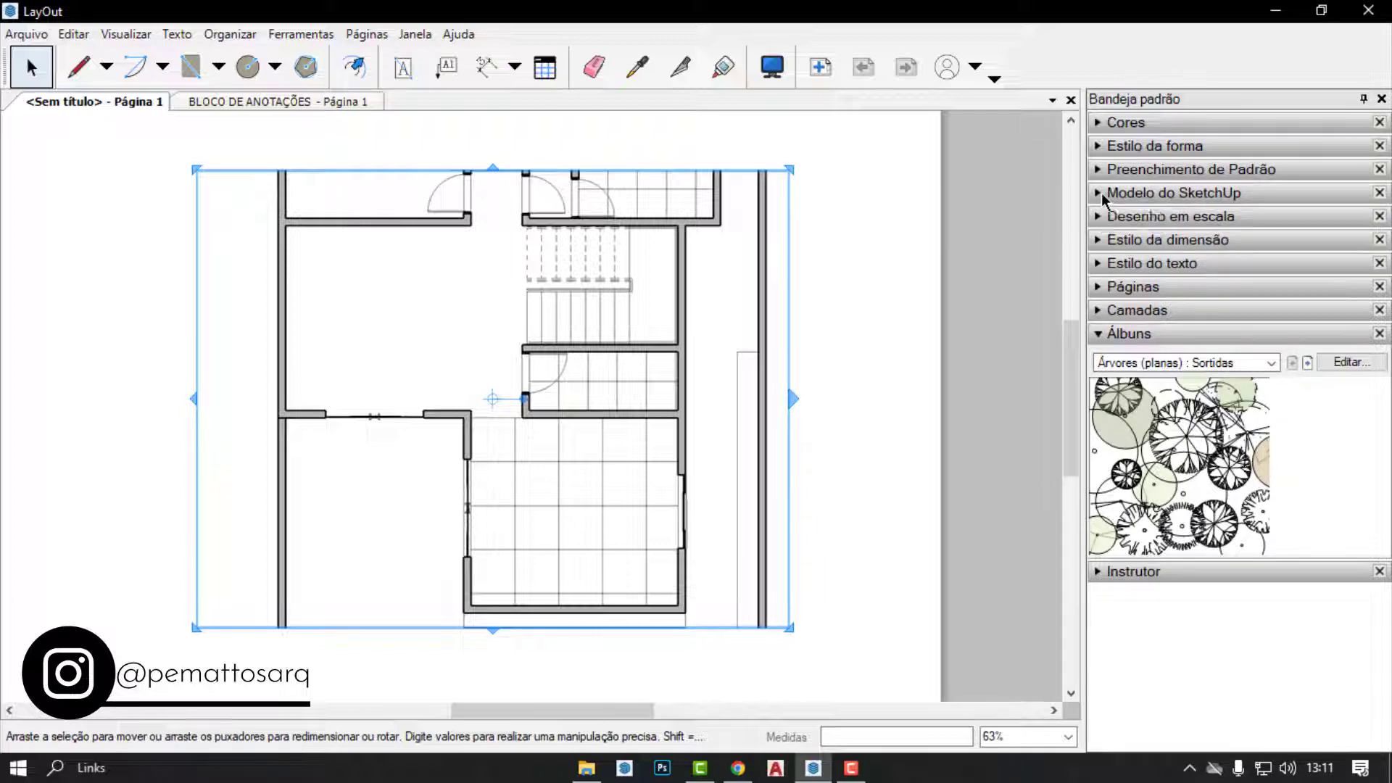
Re-expand the SketchUp Model panel and set the viewport's line scale to 0,5 pt.
left_click(1102, 194)
scroll(942, 267, "up", 1)
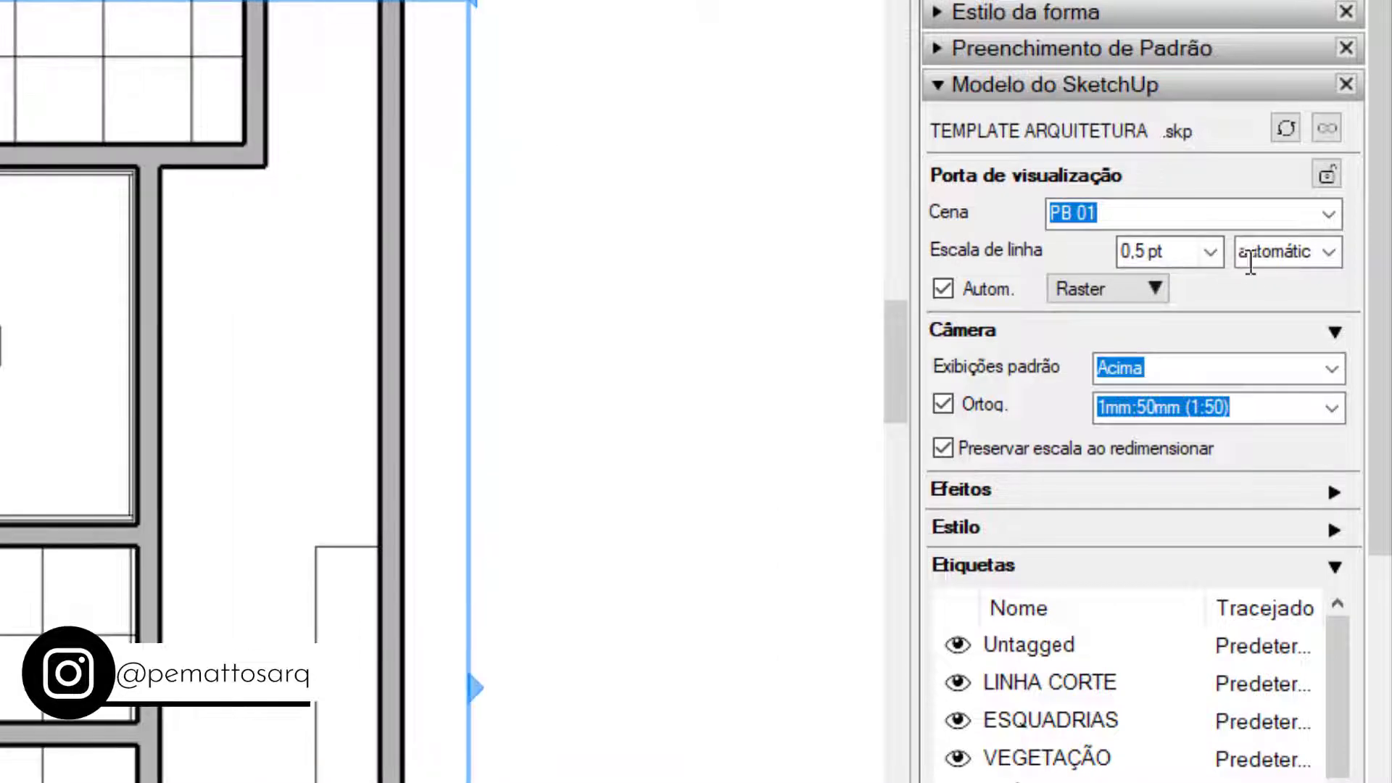
left_click(1211, 251)
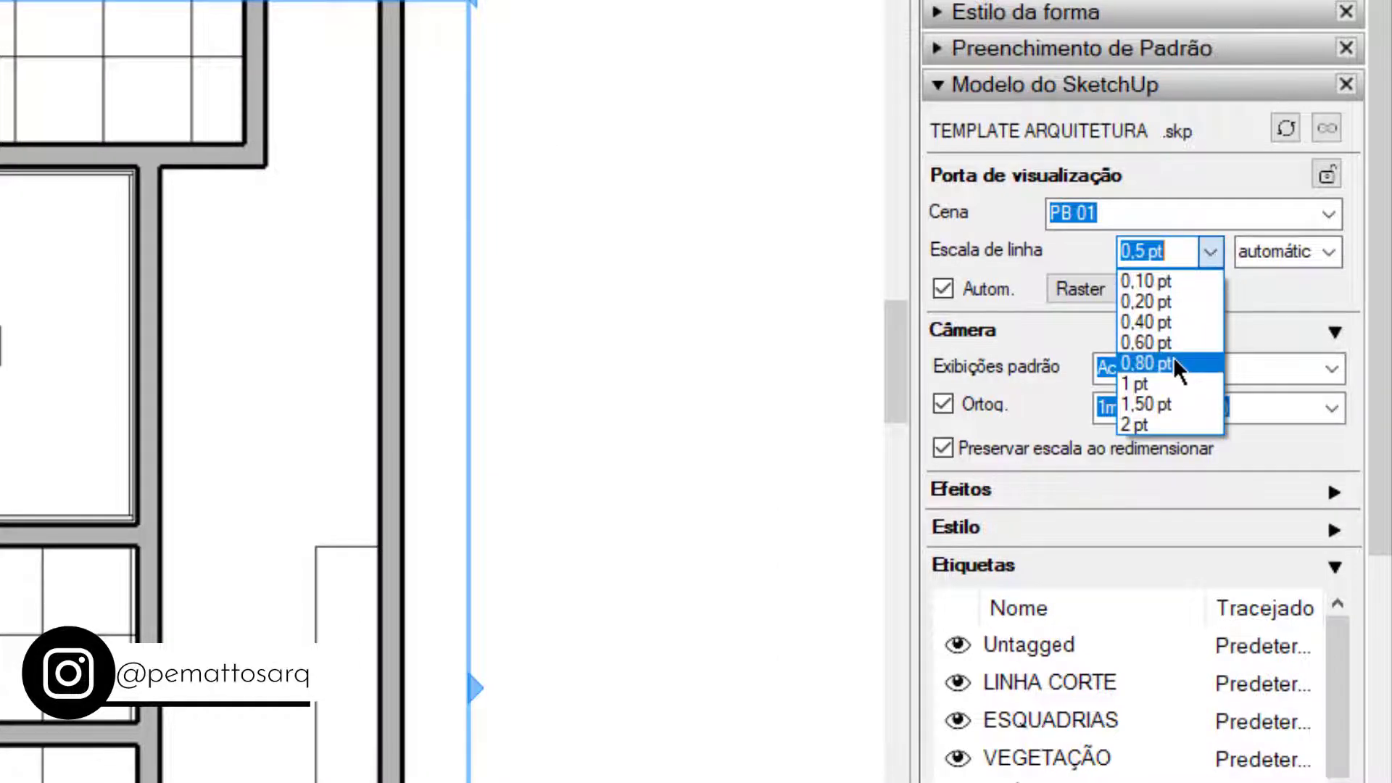
left_click(1173, 359)
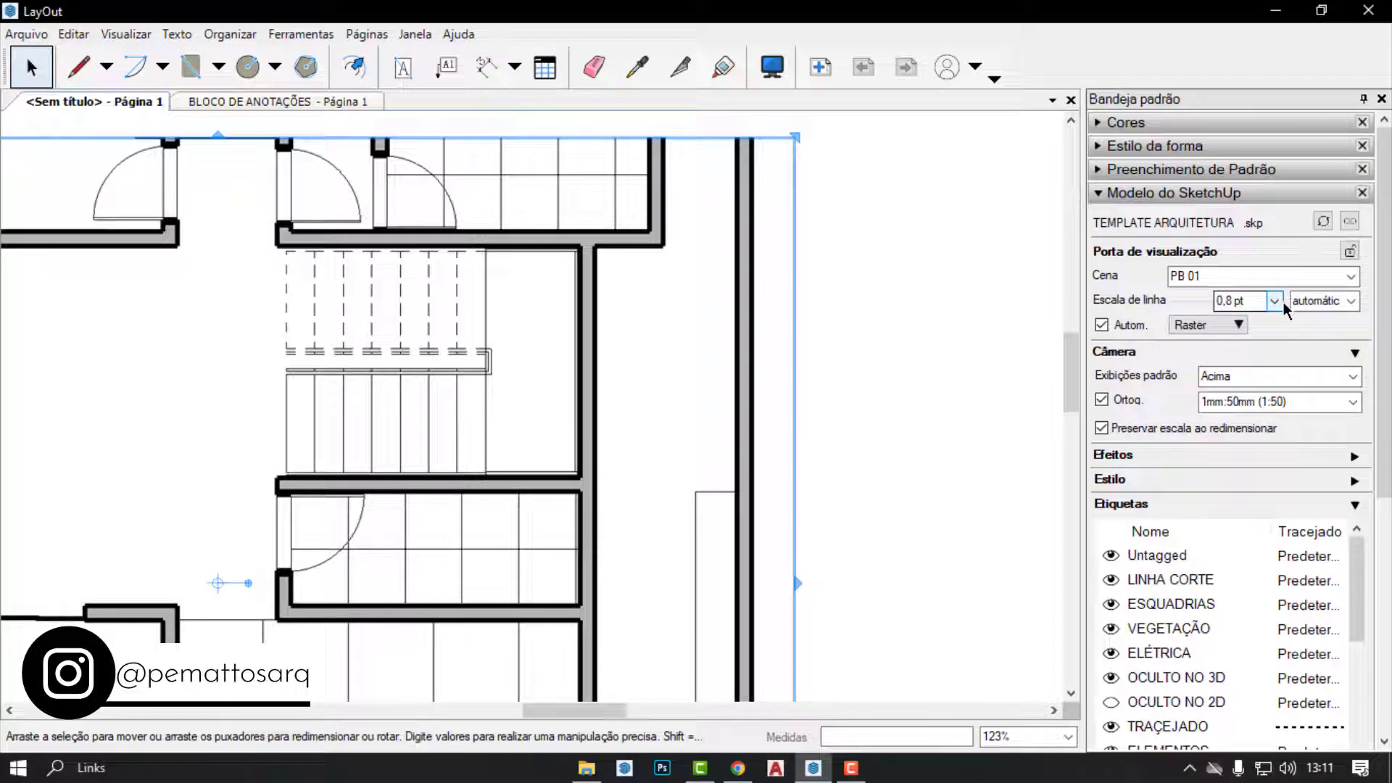
left_click(1281, 304)
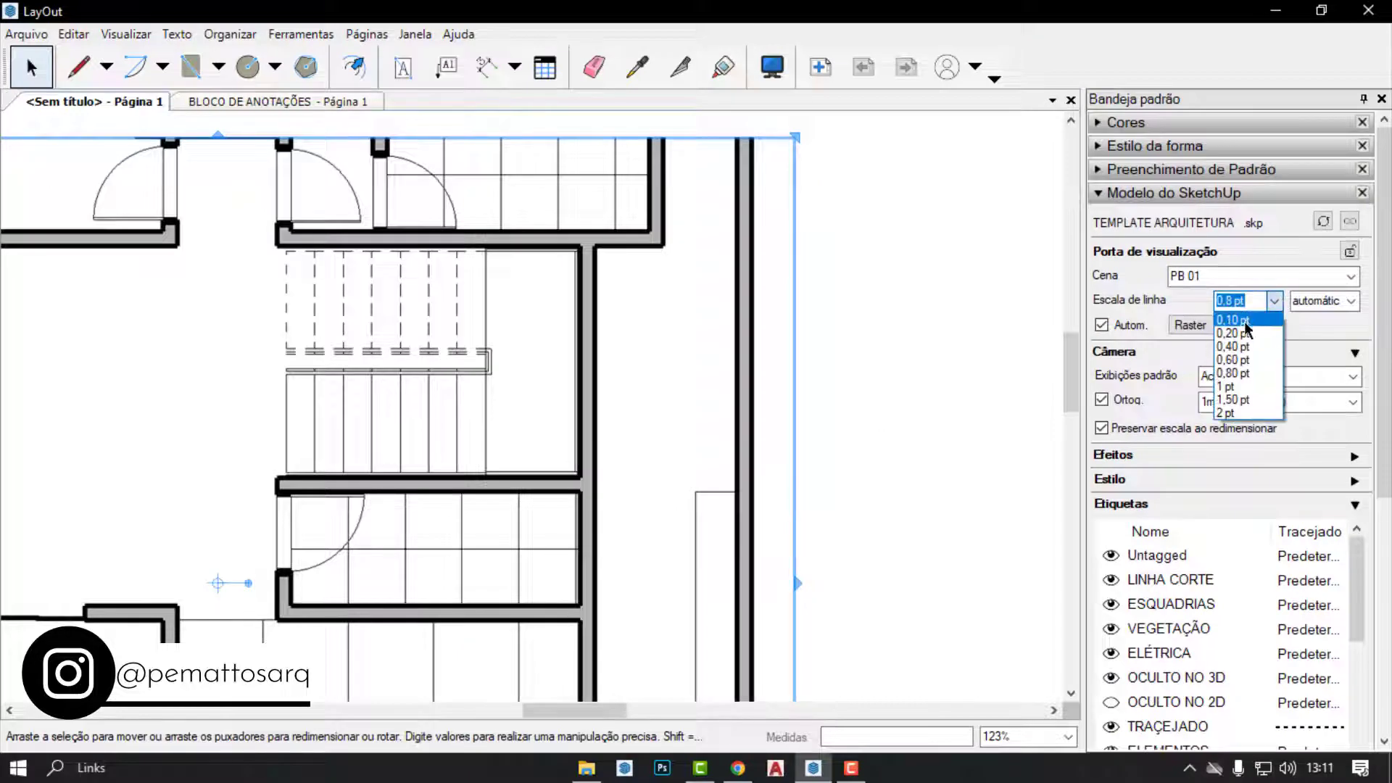
left_click(1254, 302)
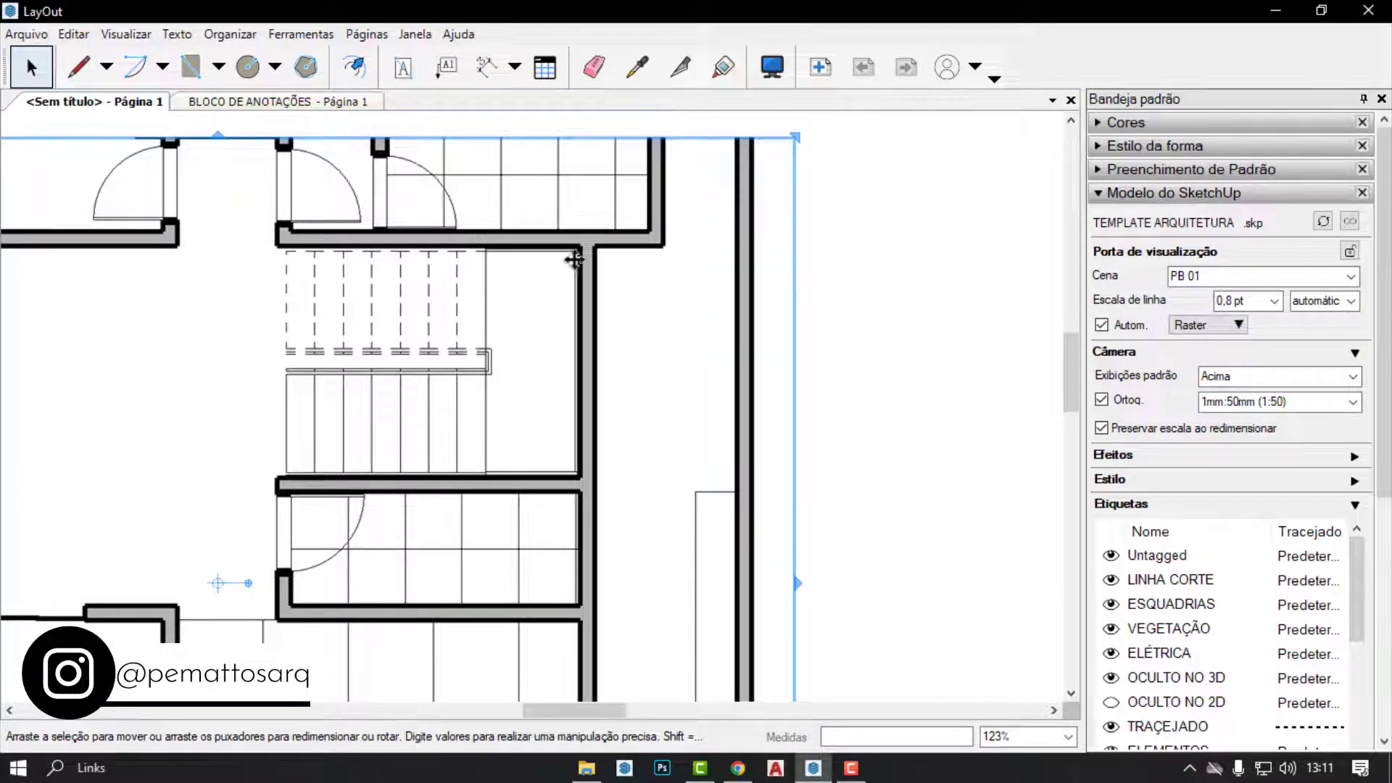
left_click(1229, 299)
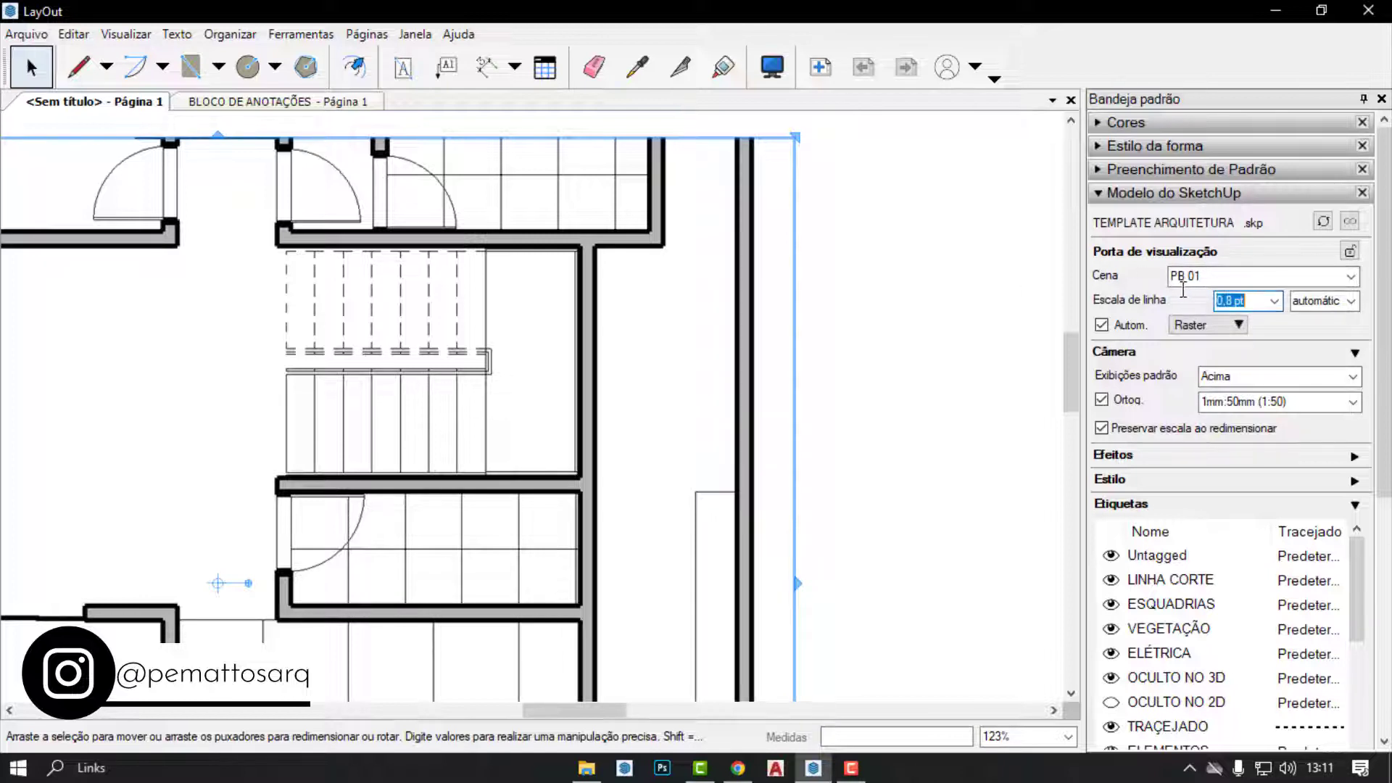
type("0,50")
key("Return")
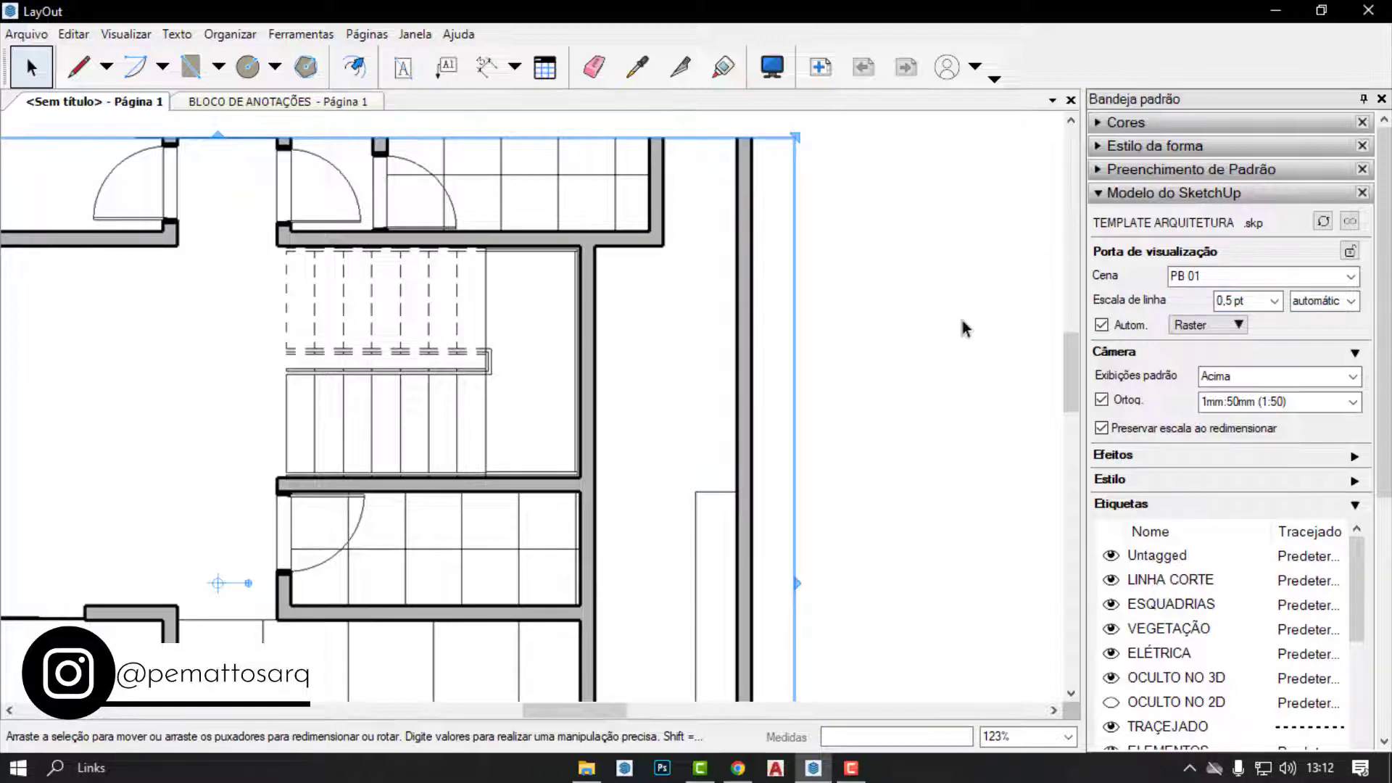
scroll(424, 274, "up", 1)
Try 0,25 x and 3 x line-scale multipliers on the floor-plan viewport.
left_click(1352, 302)
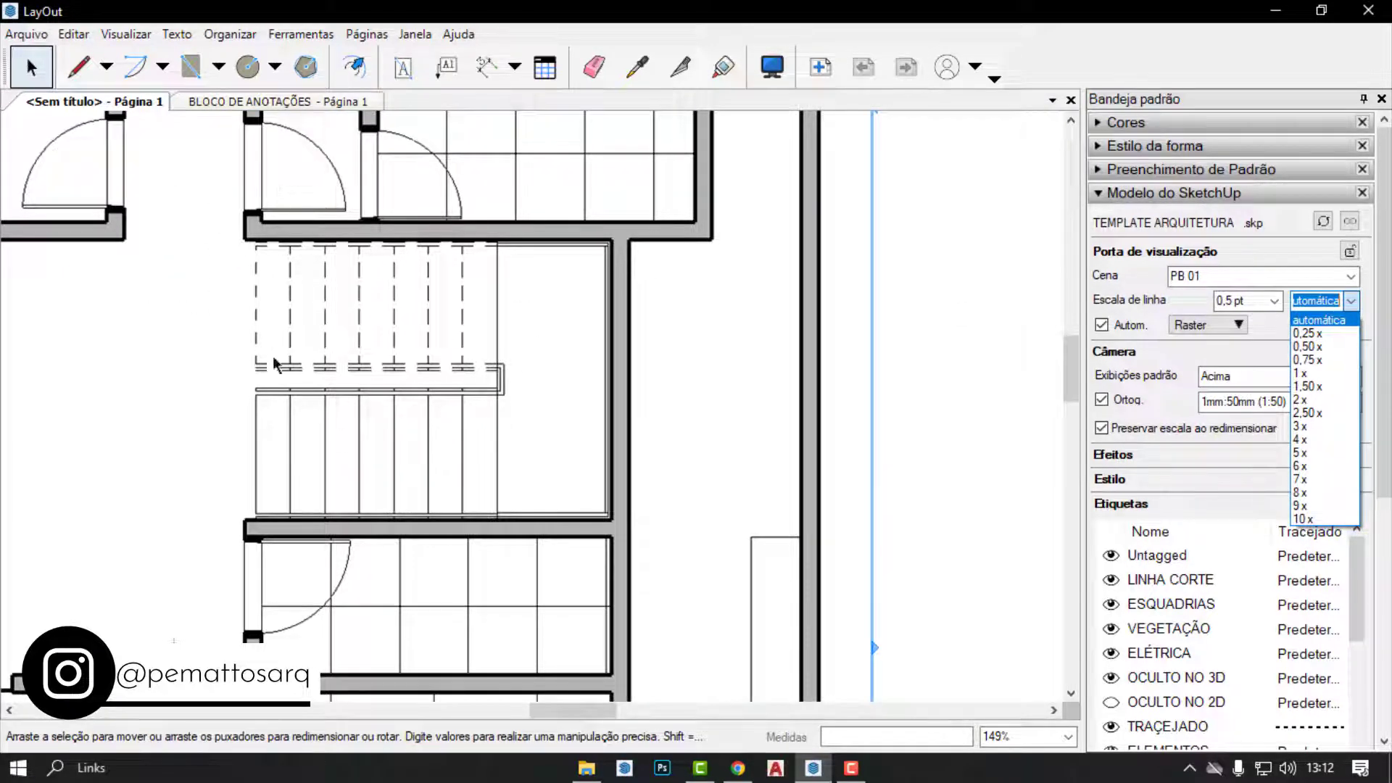
left_click(1308, 333)
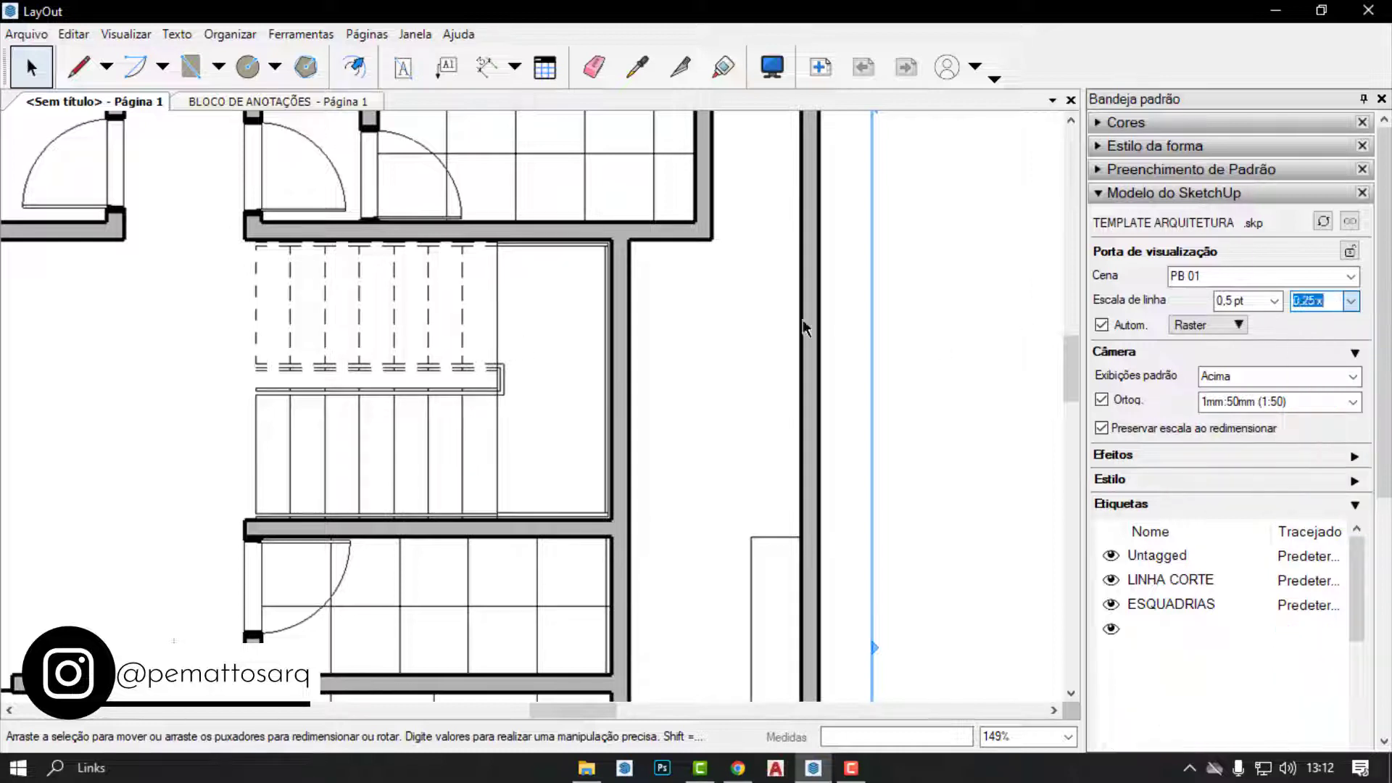
scroll(249, 259, "up", 1)
scroll(254, 257, "up", 1)
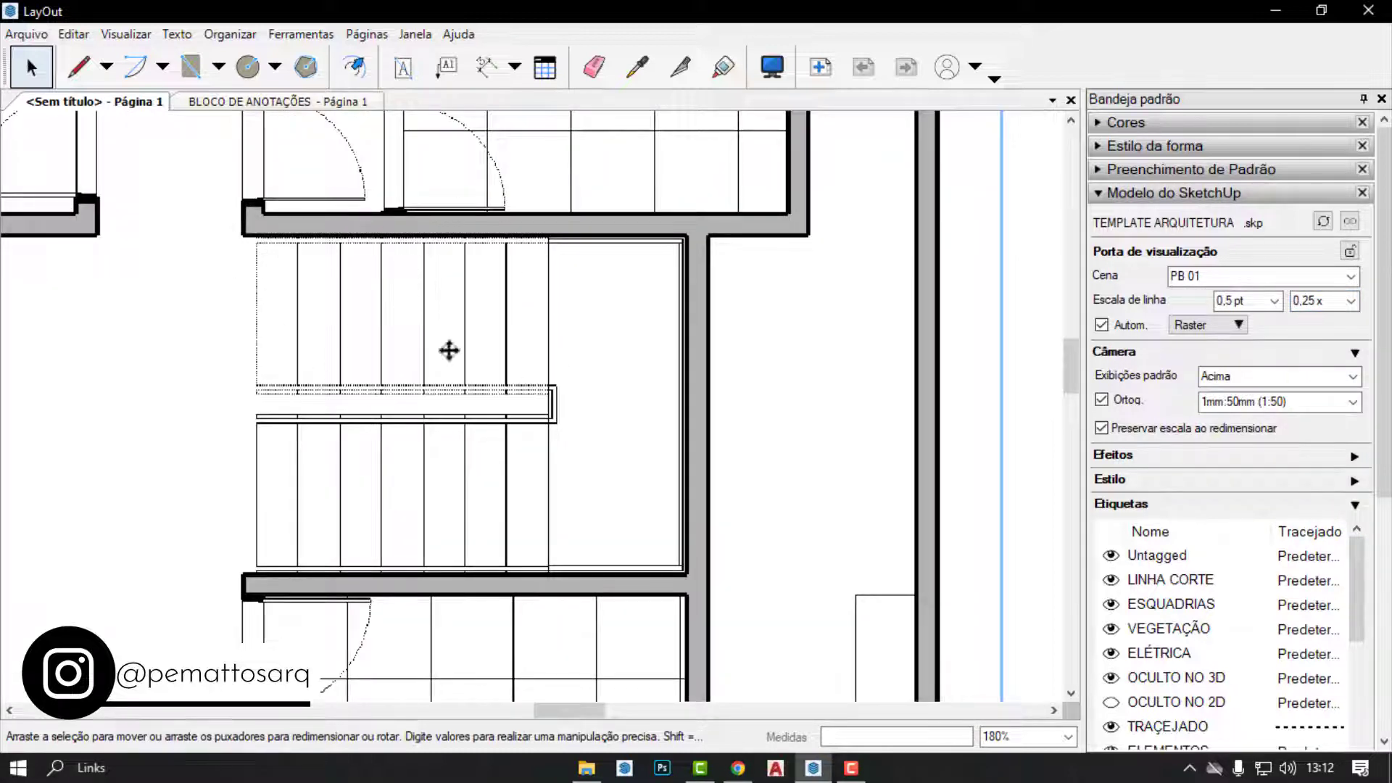
left_click(1349, 301)
left_click(1314, 424)
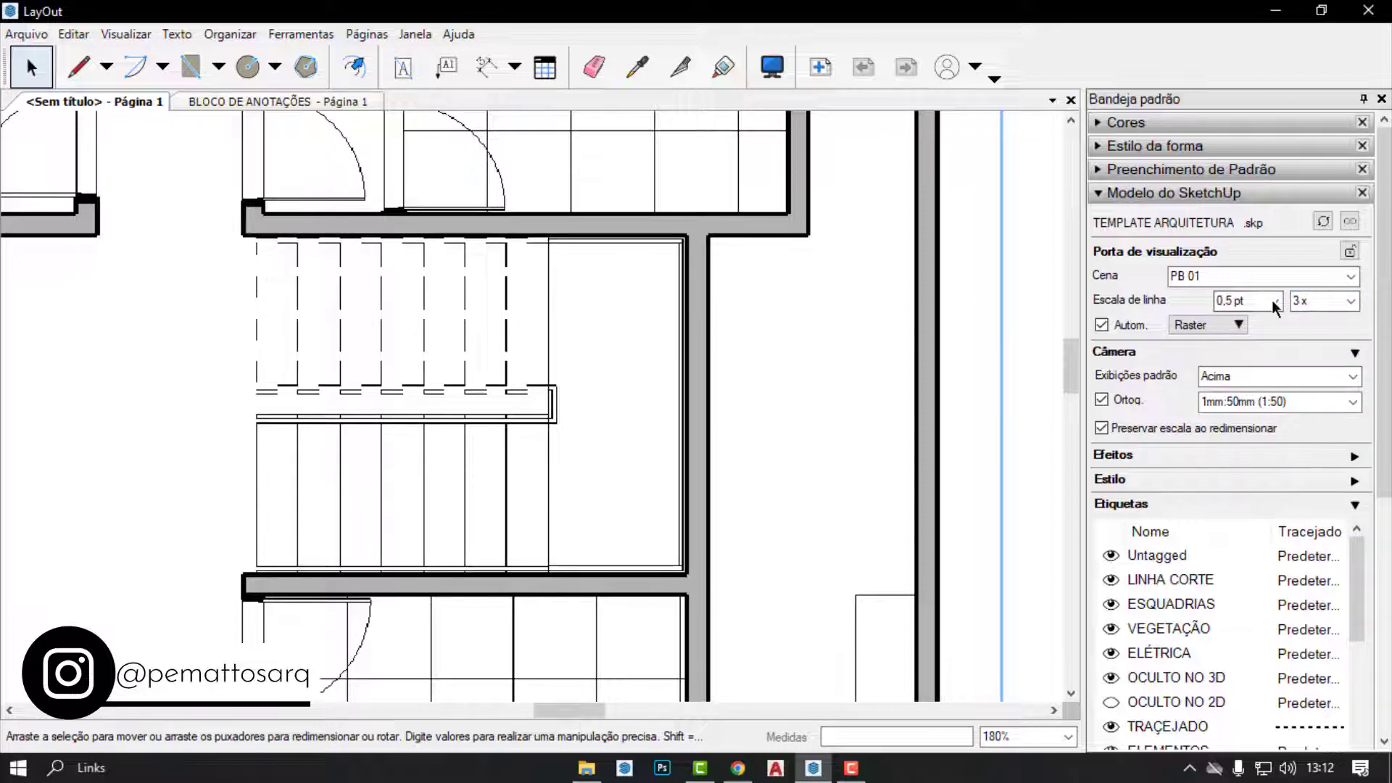
Settle the viewport line scale on 1 x after trying 0,75 x, then collapse the tag section.
left_click(1352, 301)
left_click(1328, 360)
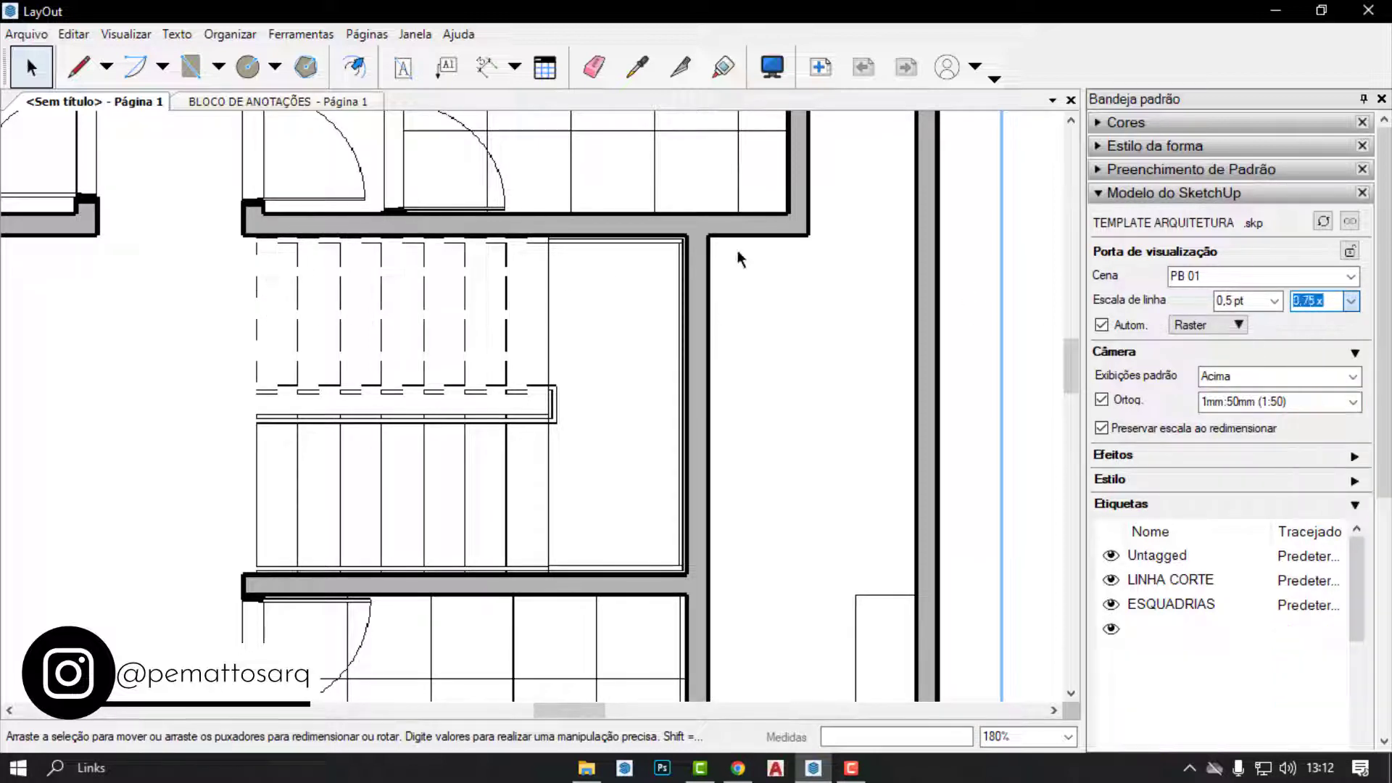
left_click(1352, 301)
left_click(1321, 373)
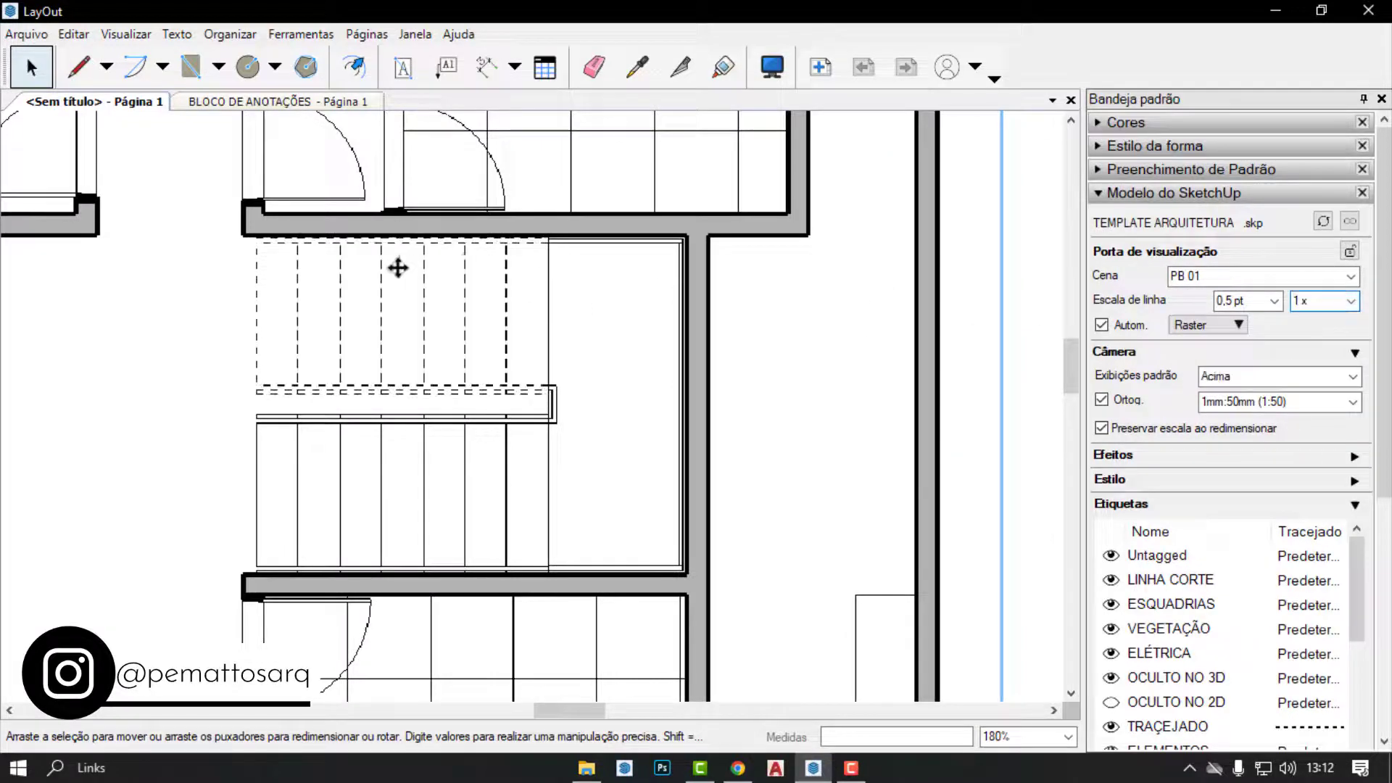
scroll(398, 268, "up", 2)
scroll(423, 329, "down", 2)
scroll(404, 305, "down", 2)
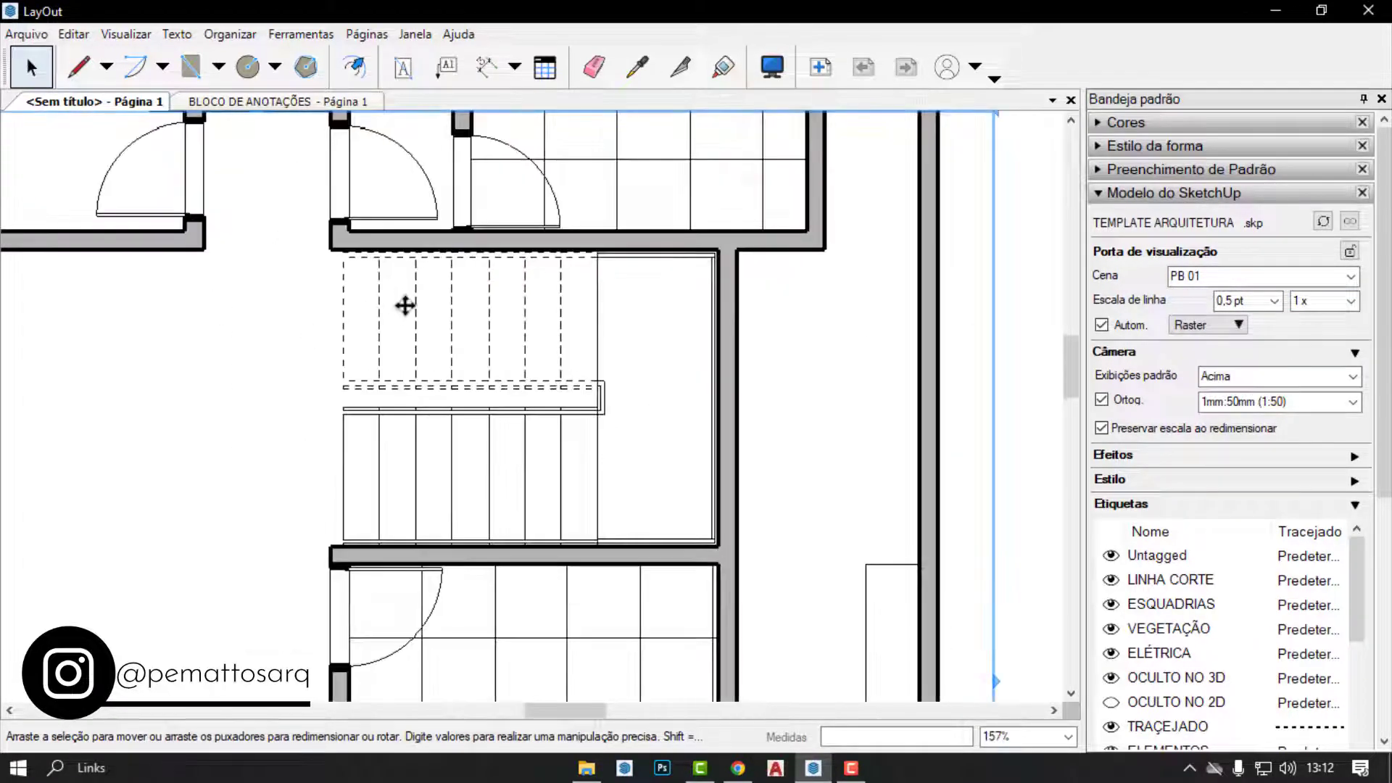
scroll(503, 249, "down", 5)
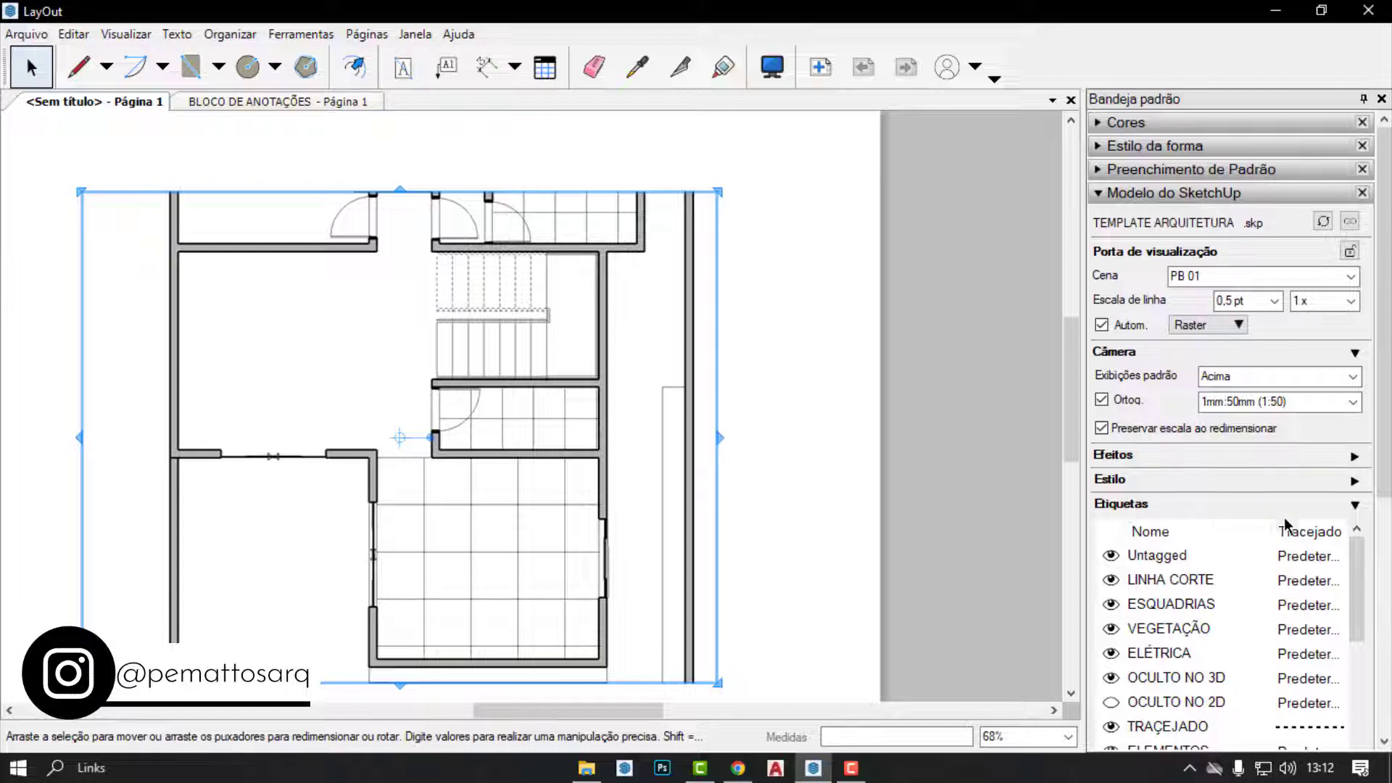
left_click(1355, 506)
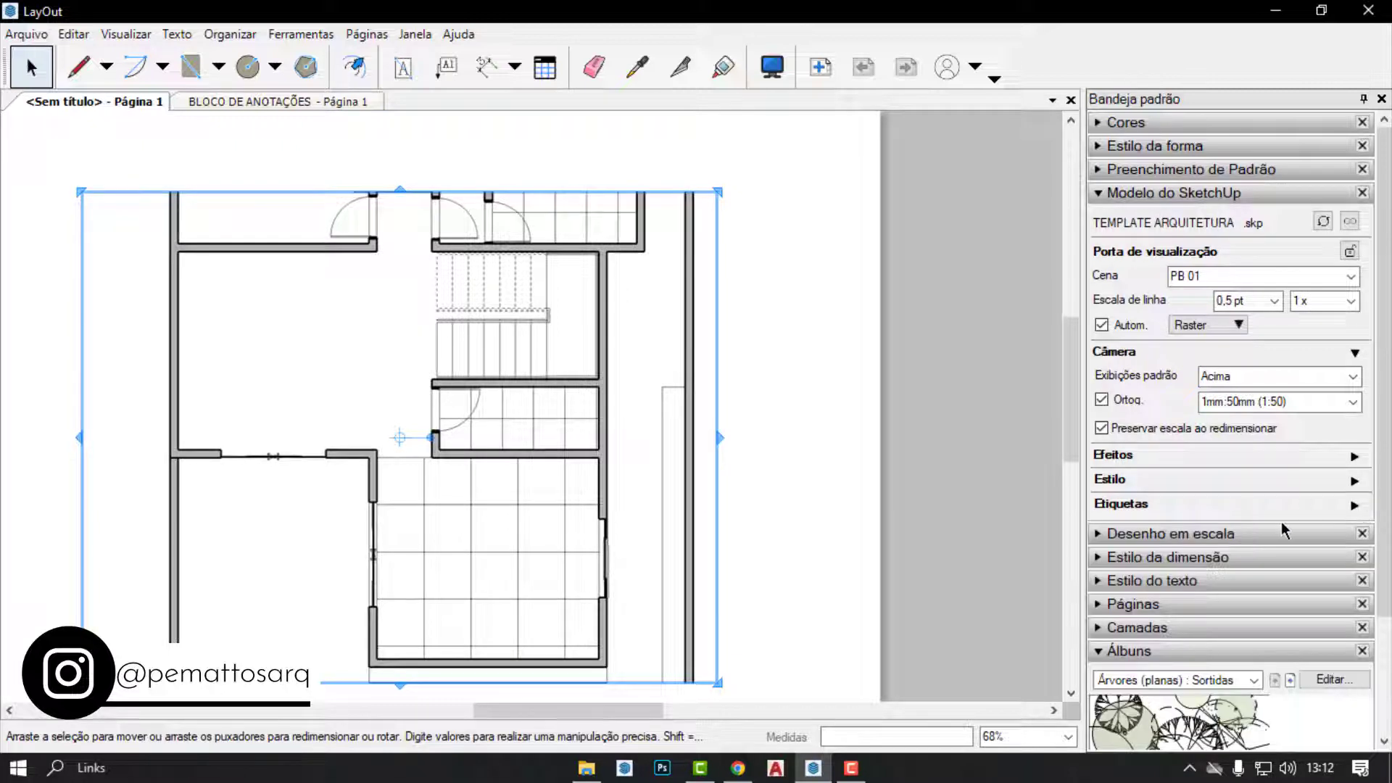
Expand the viewport's tag list and open the PISO tag's dash style editor.
left_click(1354, 505)
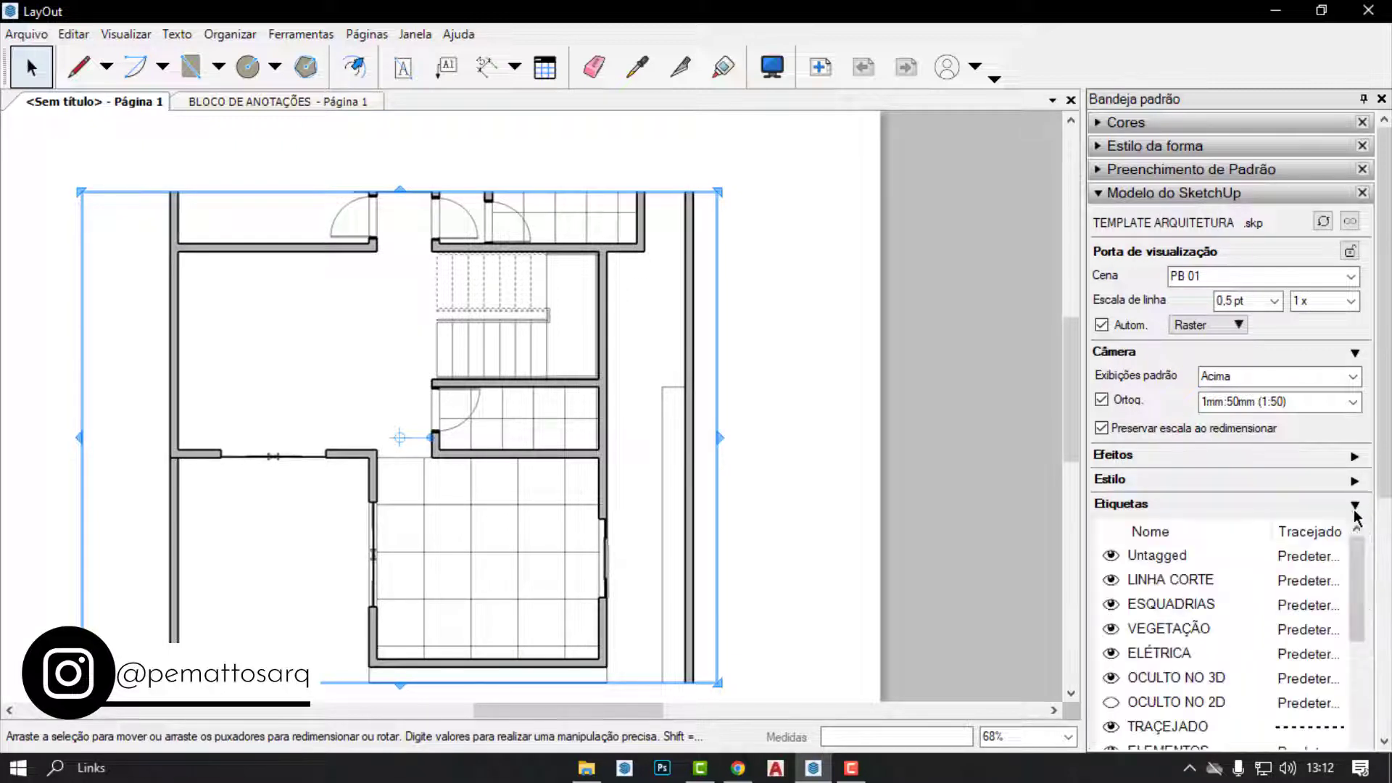
mouse_move(1357, 570)
left_mouse_down()
mouse_move(1366, 698)
mouse_move(1370, 556)
left_mouse_up()
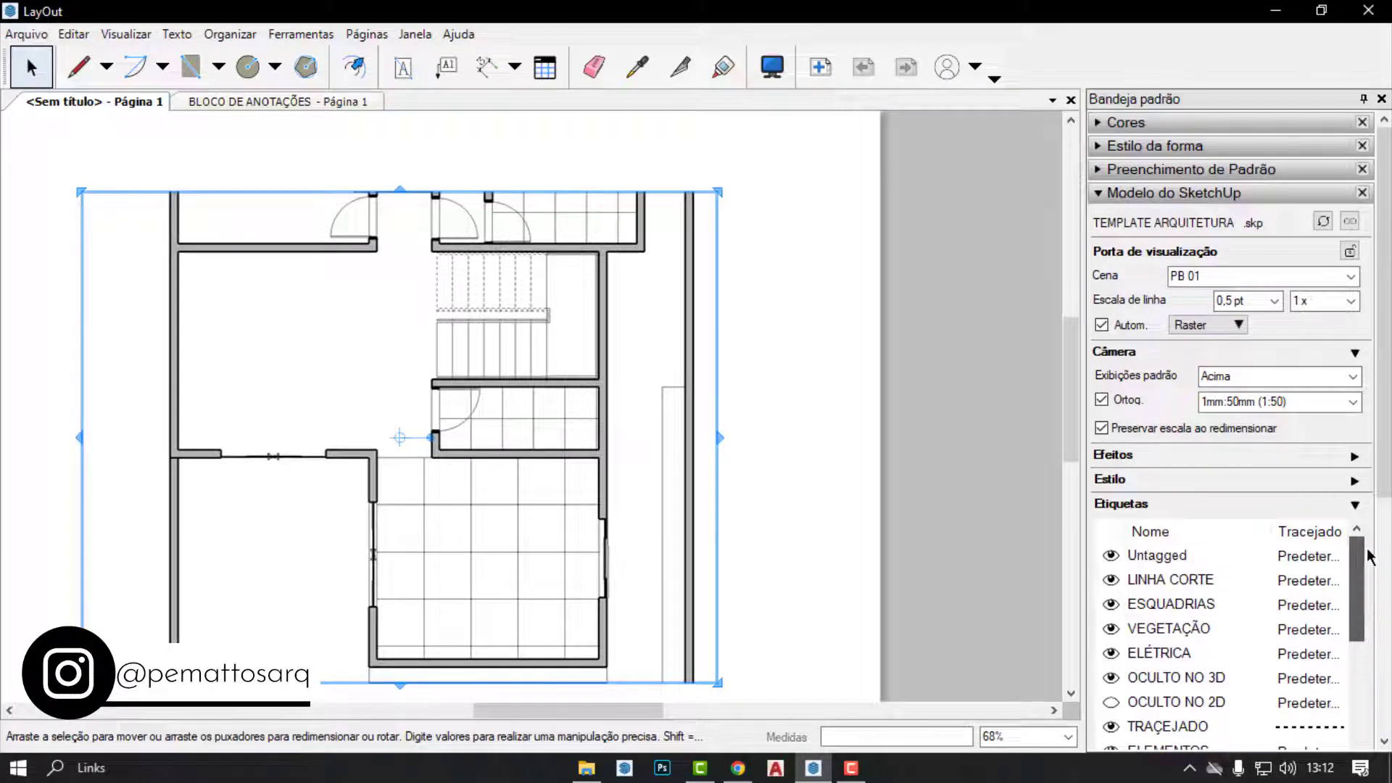
scroll(582, 211, "down", 2)
scroll(684, 459, "up", 2)
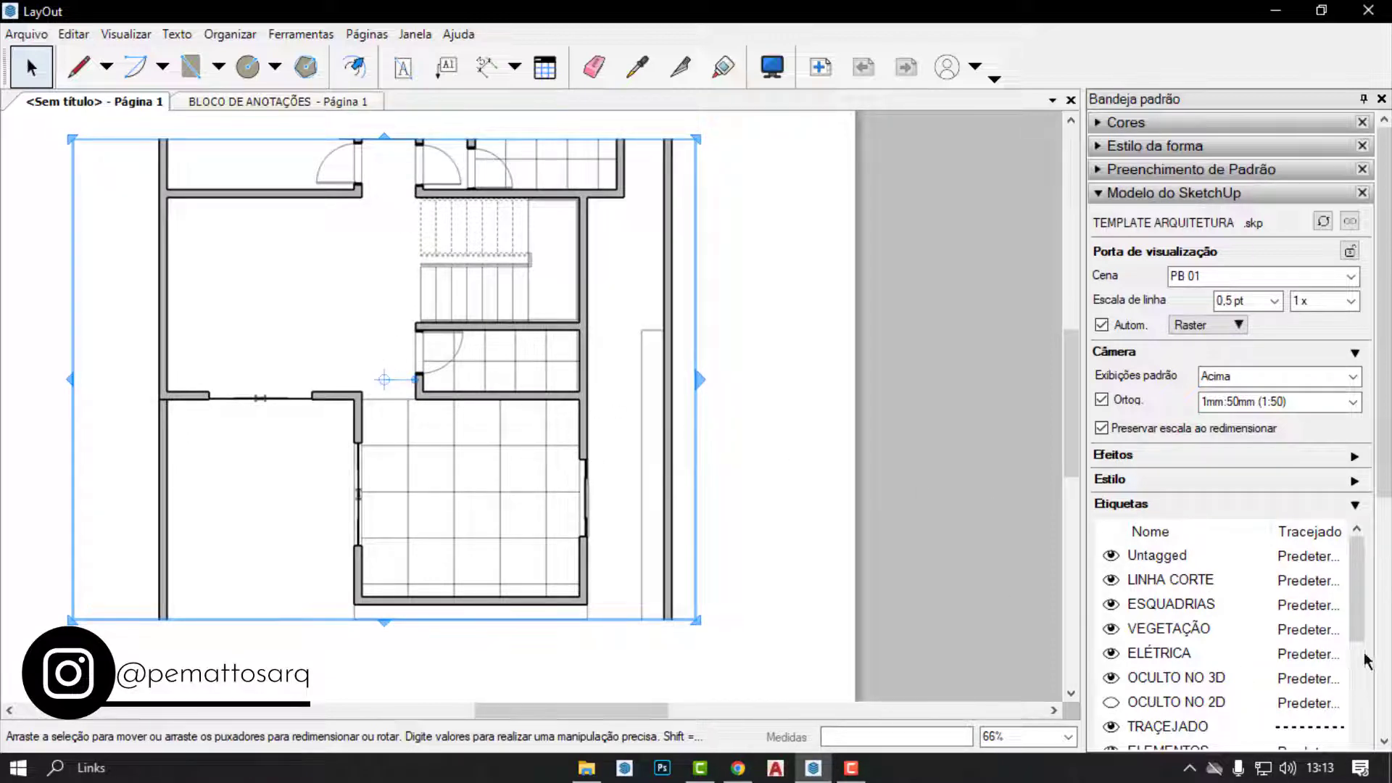
scroll(1367, 663, "down", 1)
scroll(1369, 682, "down", 2)
scroll(1374, 703, "down", 1)
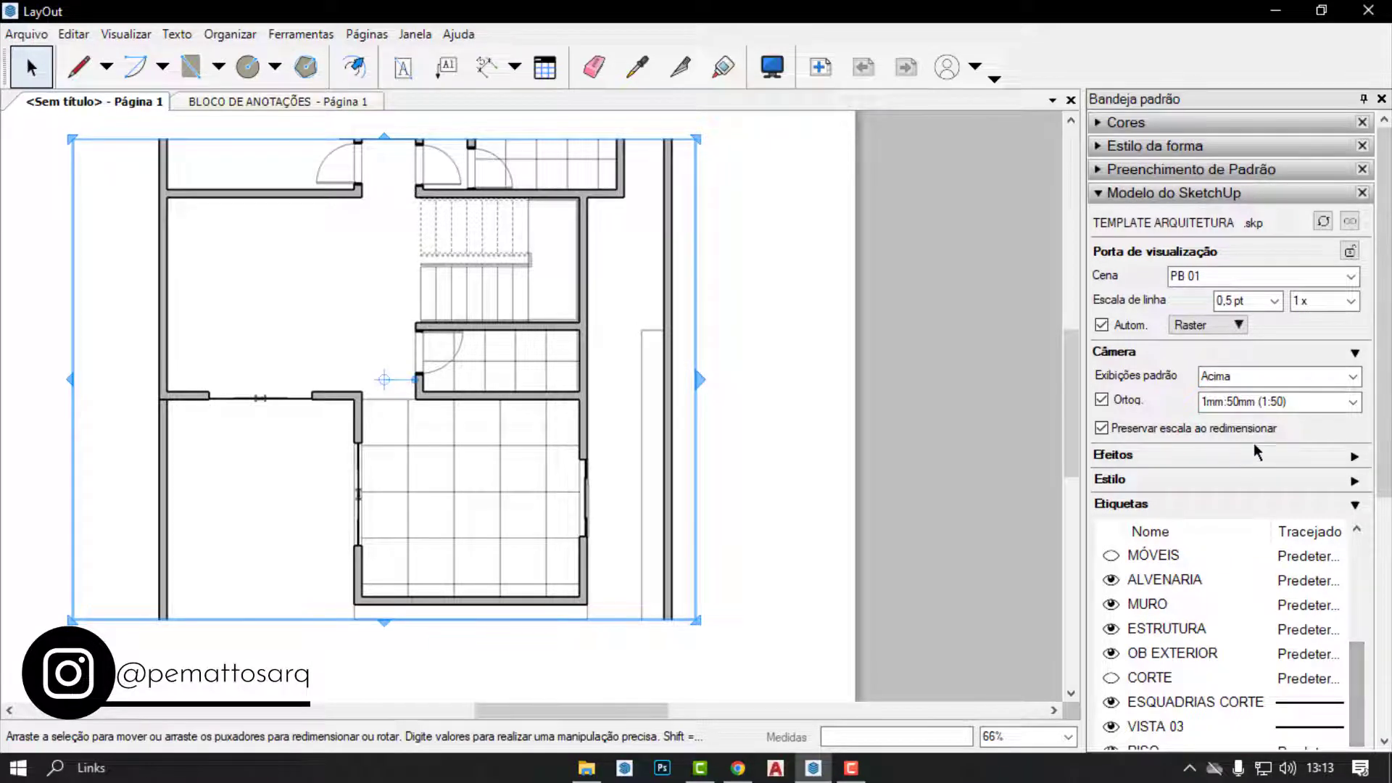
scroll(1386, 441, "down", 3)
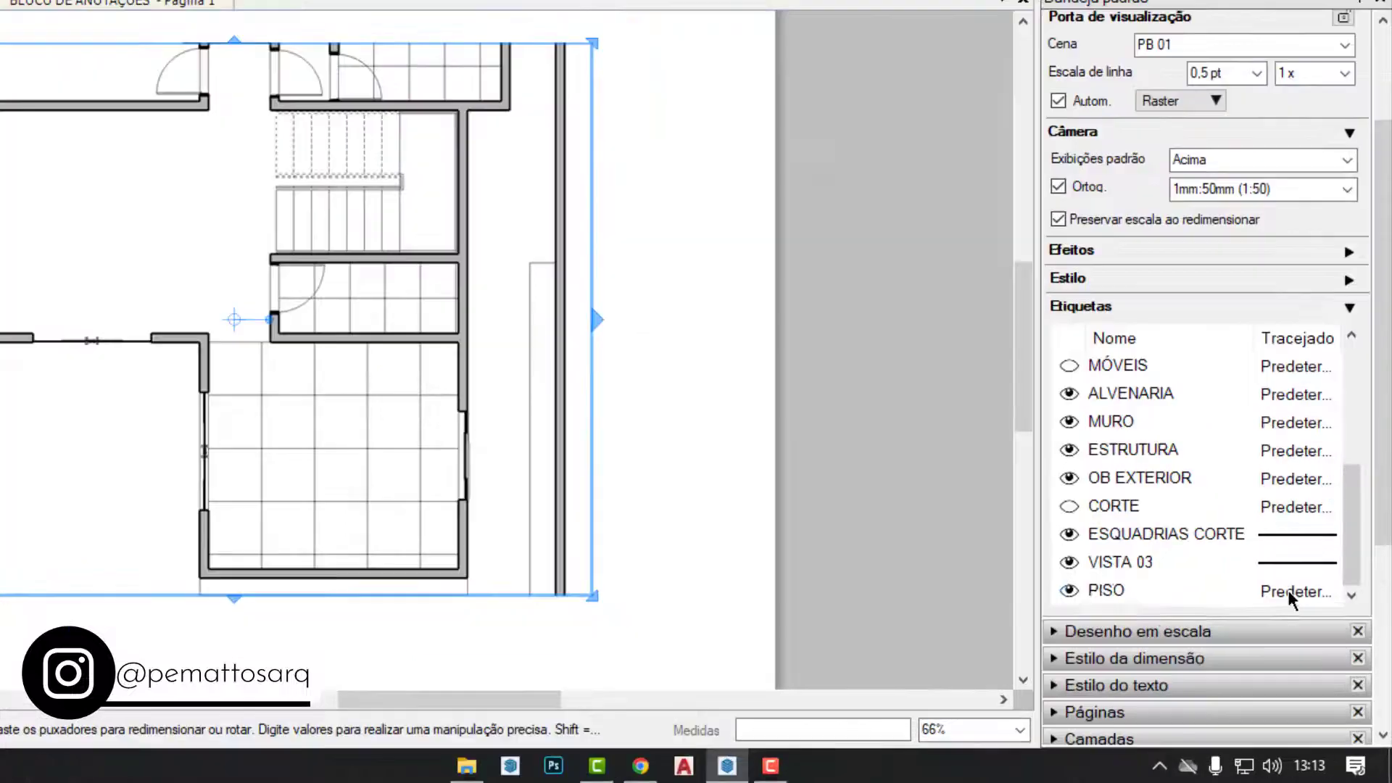
left_click(1301, 617)
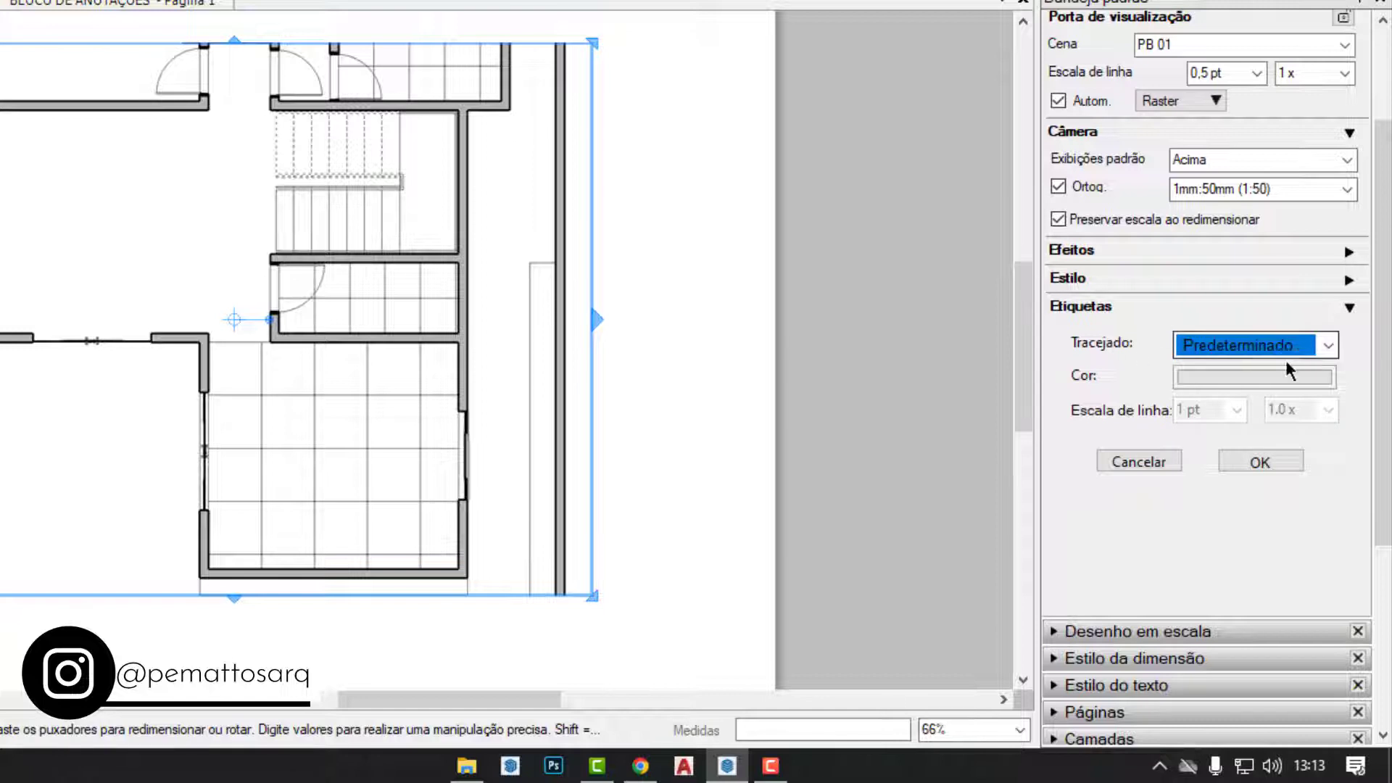
Give the PISO tag a dashed line pattern coloured pink.
left_click(1329, 348)
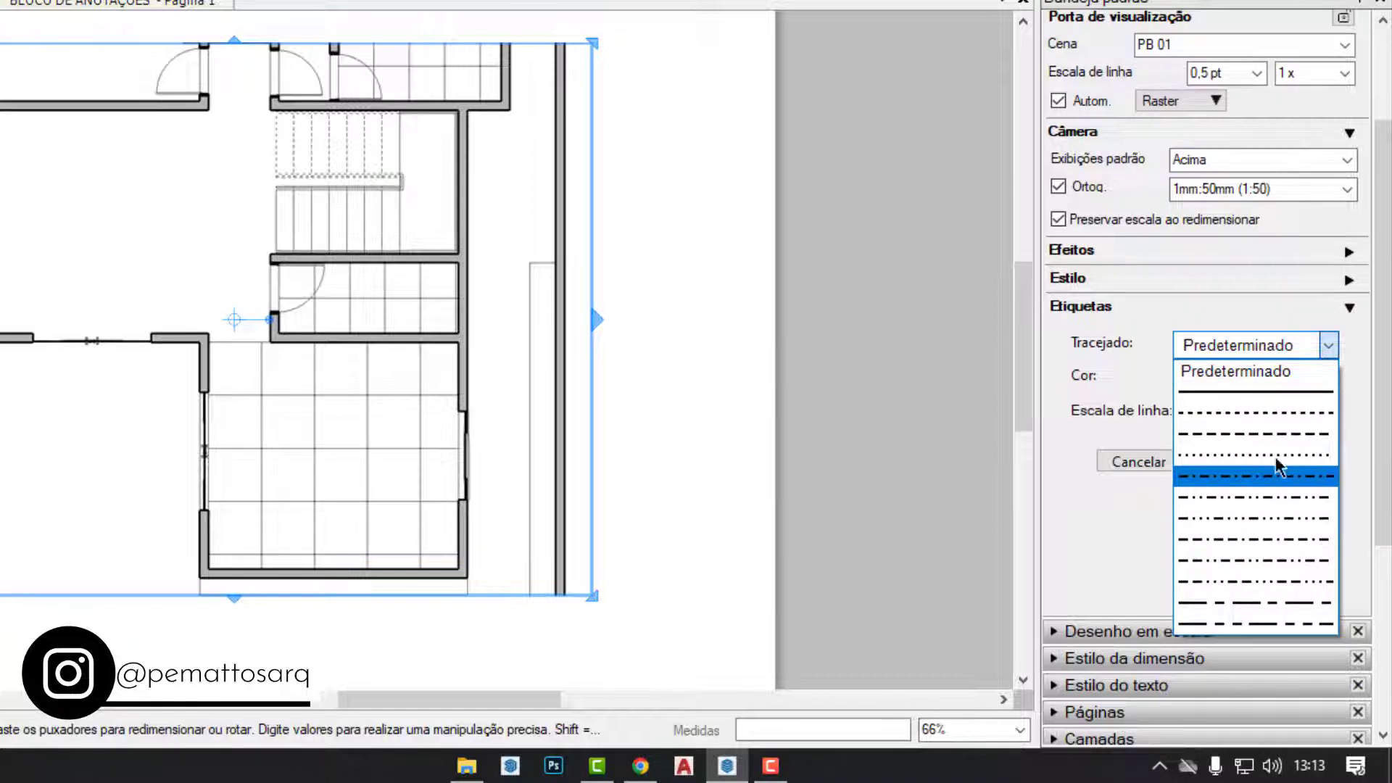
left_click(1274, 412)
scroll(404, 457, "up", 2)
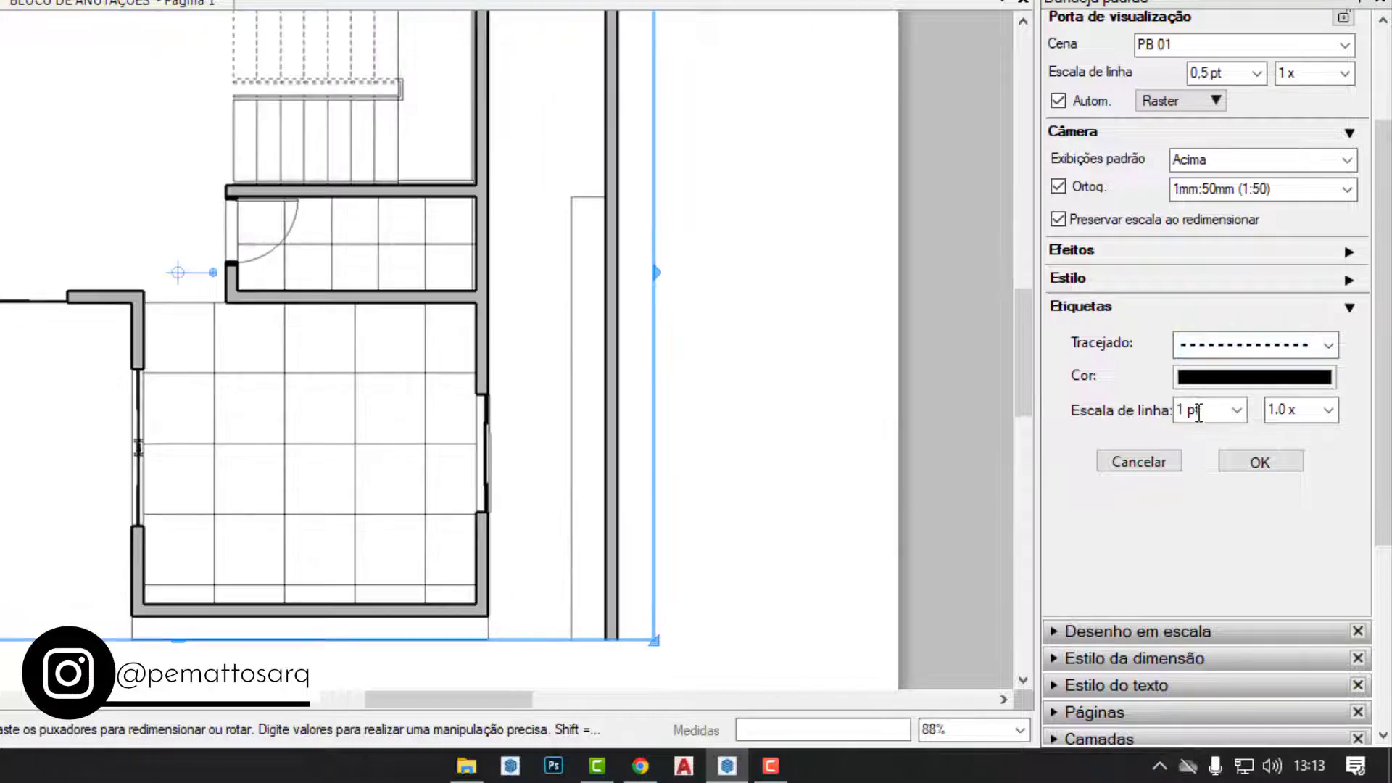
scroll(1231, 392, "up", 2)
scroll(1228, 379, "up", 3)
left_click(1125, 104)
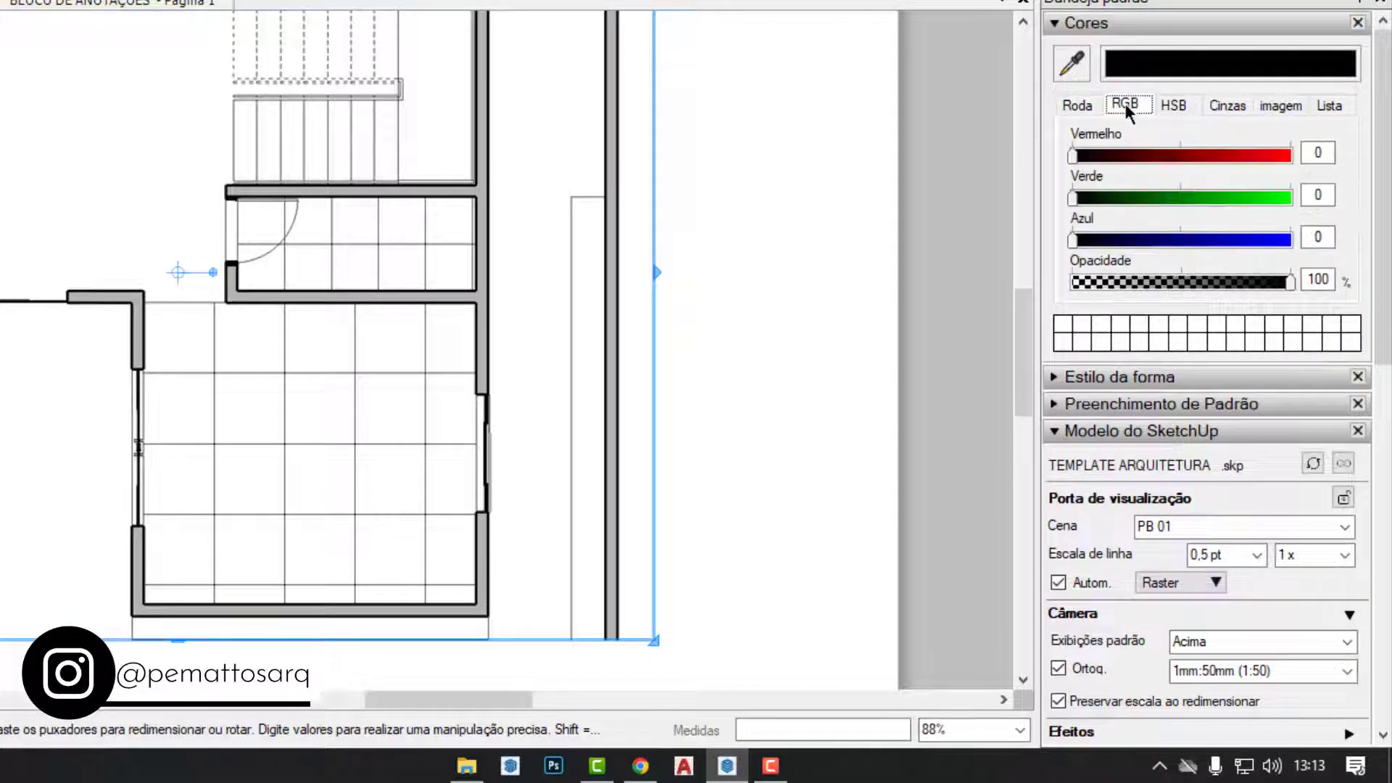
key("Right")
left_click(1225, 105)
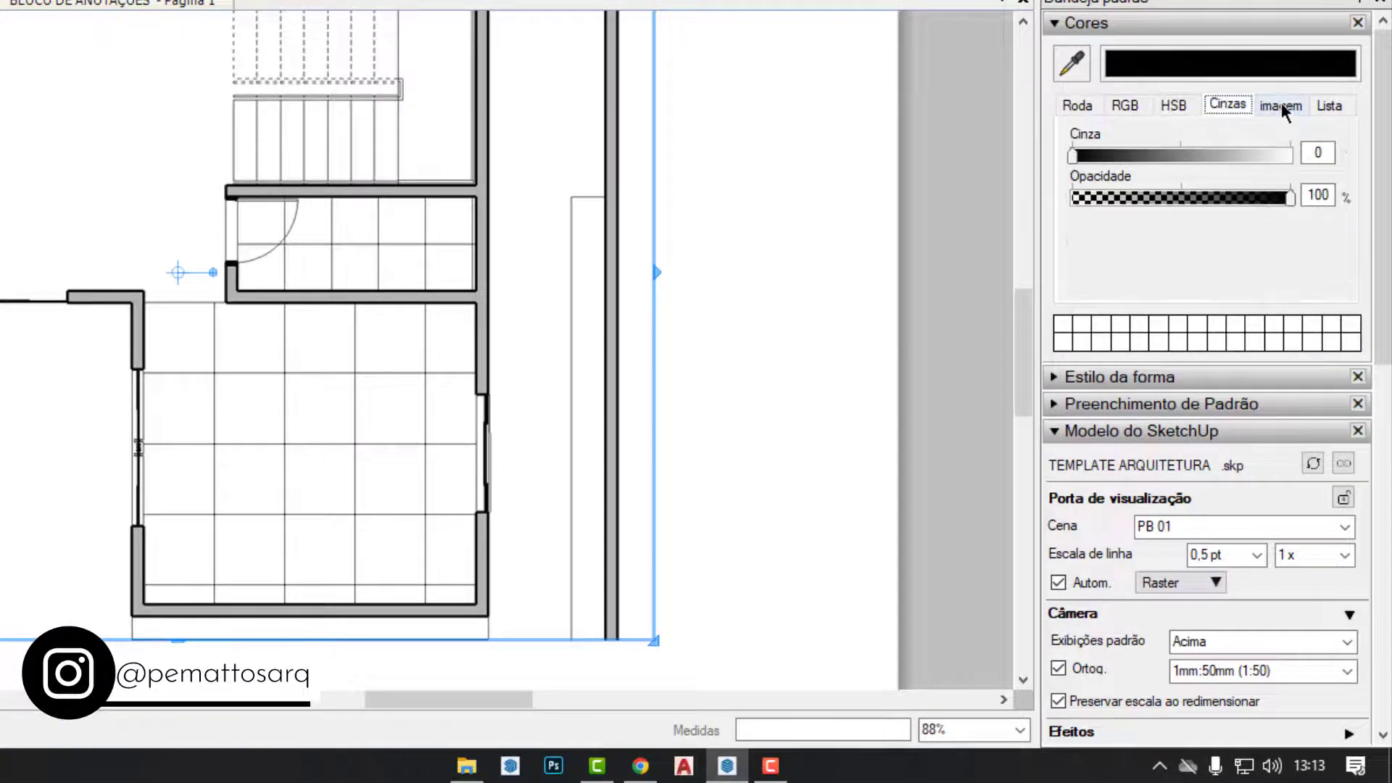
left_click(1281, 104)
left_click(1340, 156)
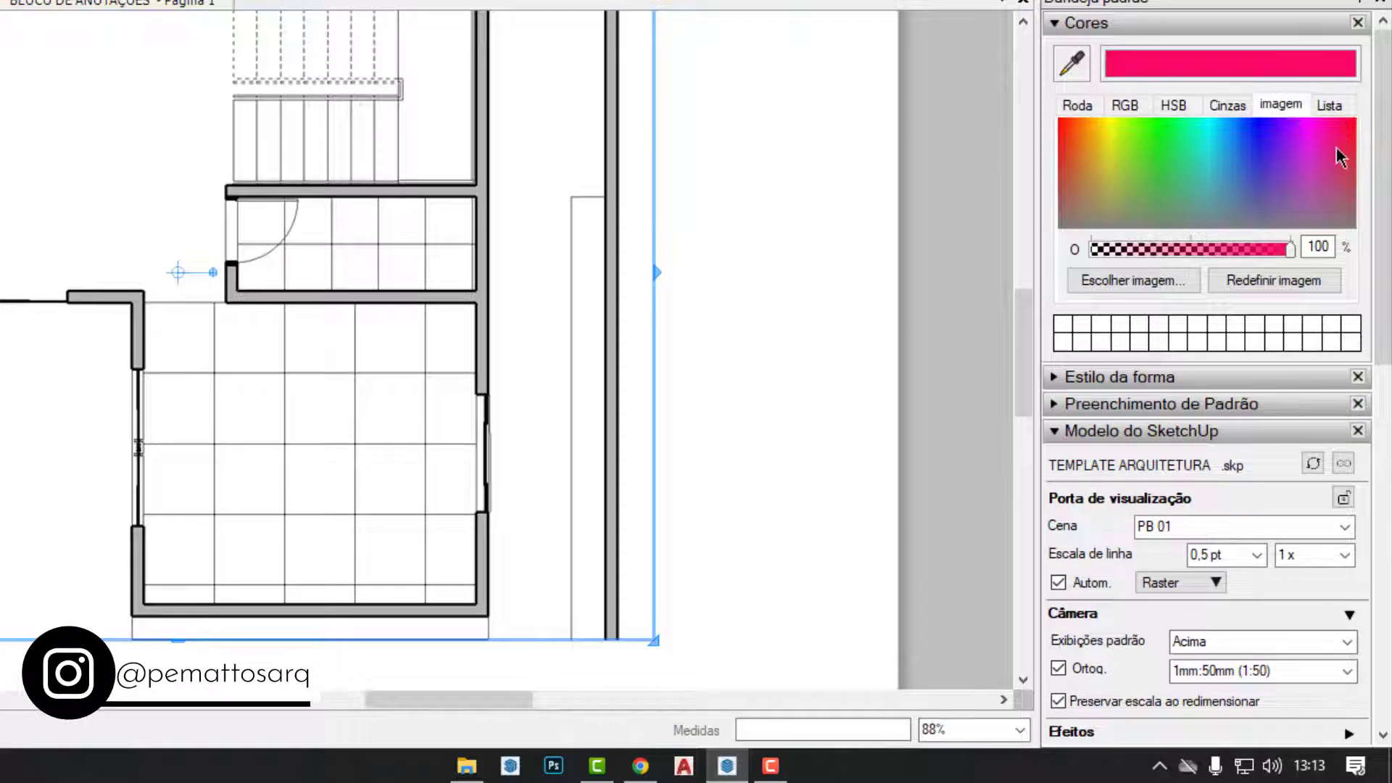
left_click(1055, 24)
Set the PISO line scale to 1,50 pt and apply the style.
left_click(1238, 570)
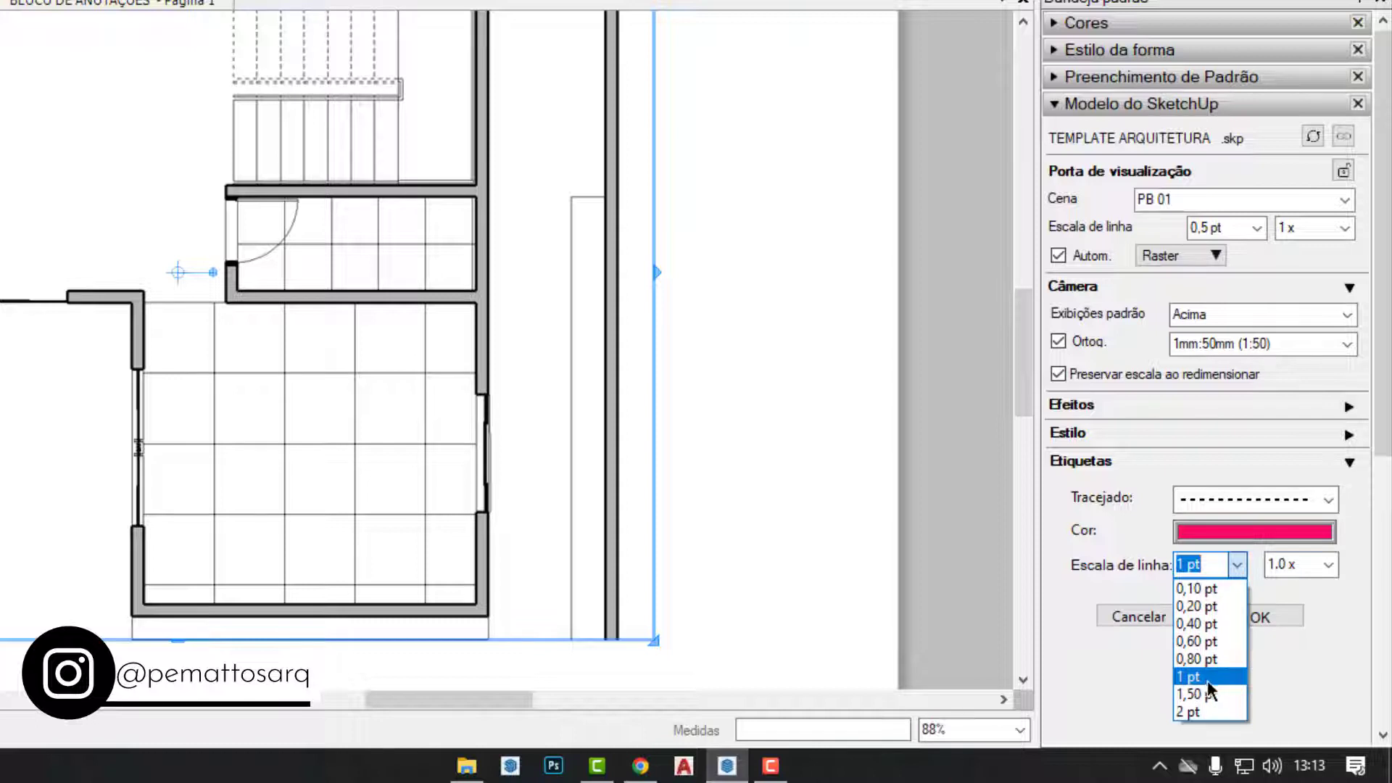
left_click(1215, 695)
left_click(1256, 618)
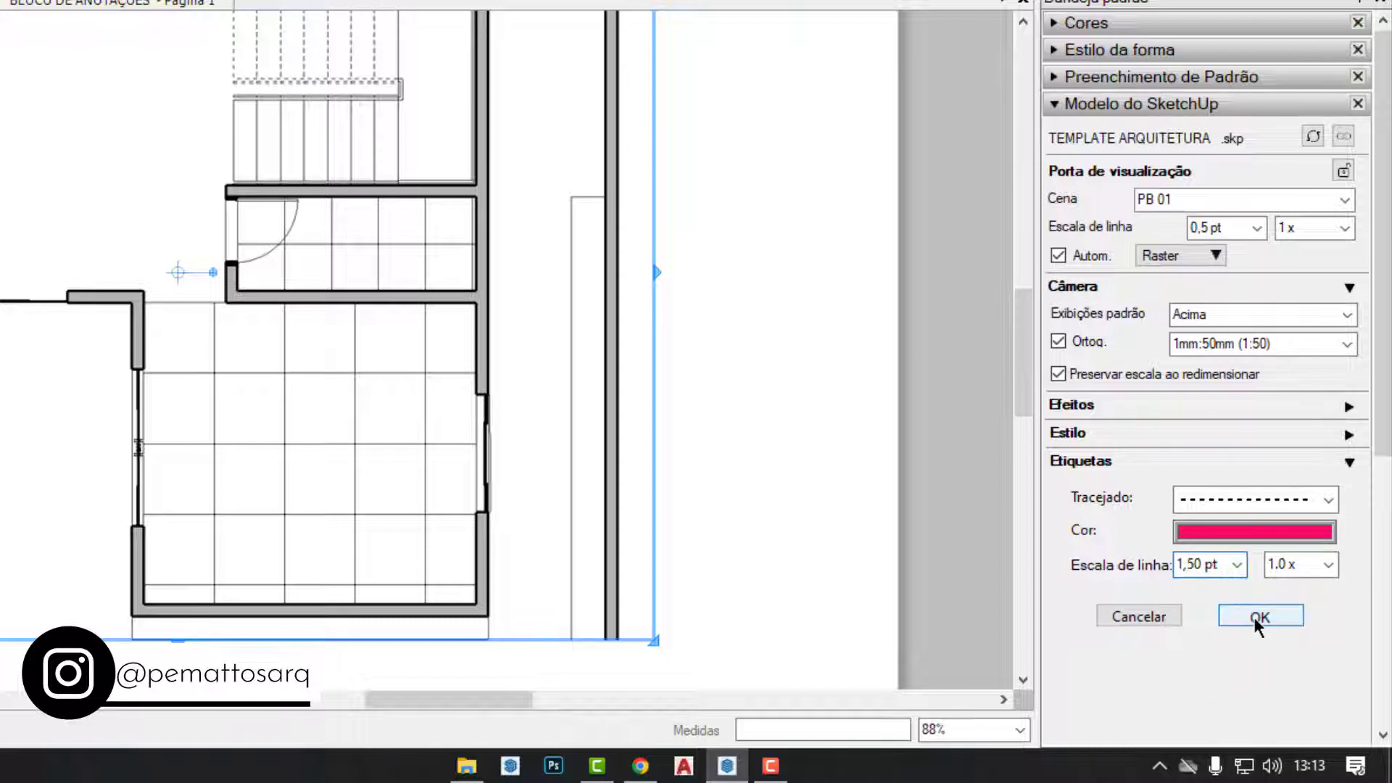
scroll(182, 487, "up", 3)
Zoom around the plan to check the pink dashed tiles and select the floor-plan viewport.
scroll(195, 497, "up", 1)
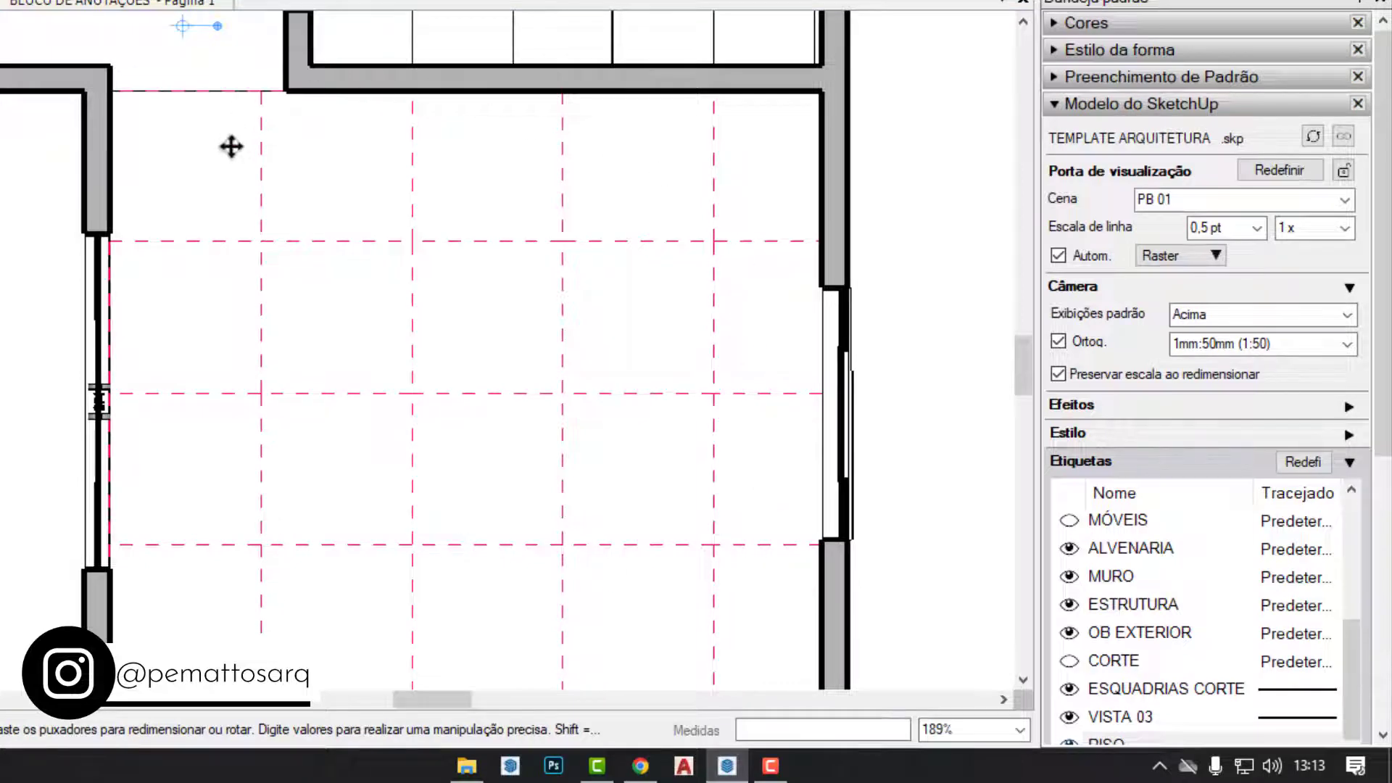
scroll(255, 425, "down", 1)
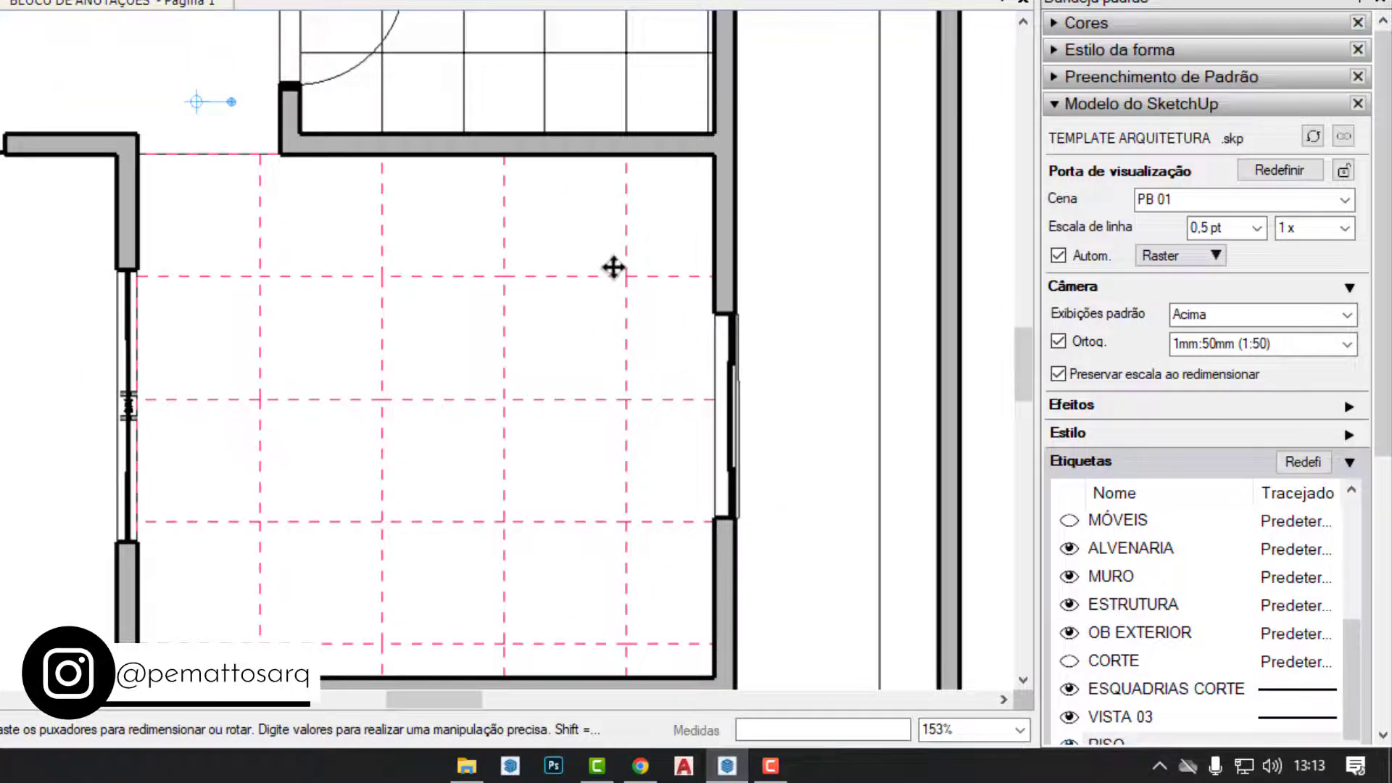
scroll(489, 479, "down", 3)
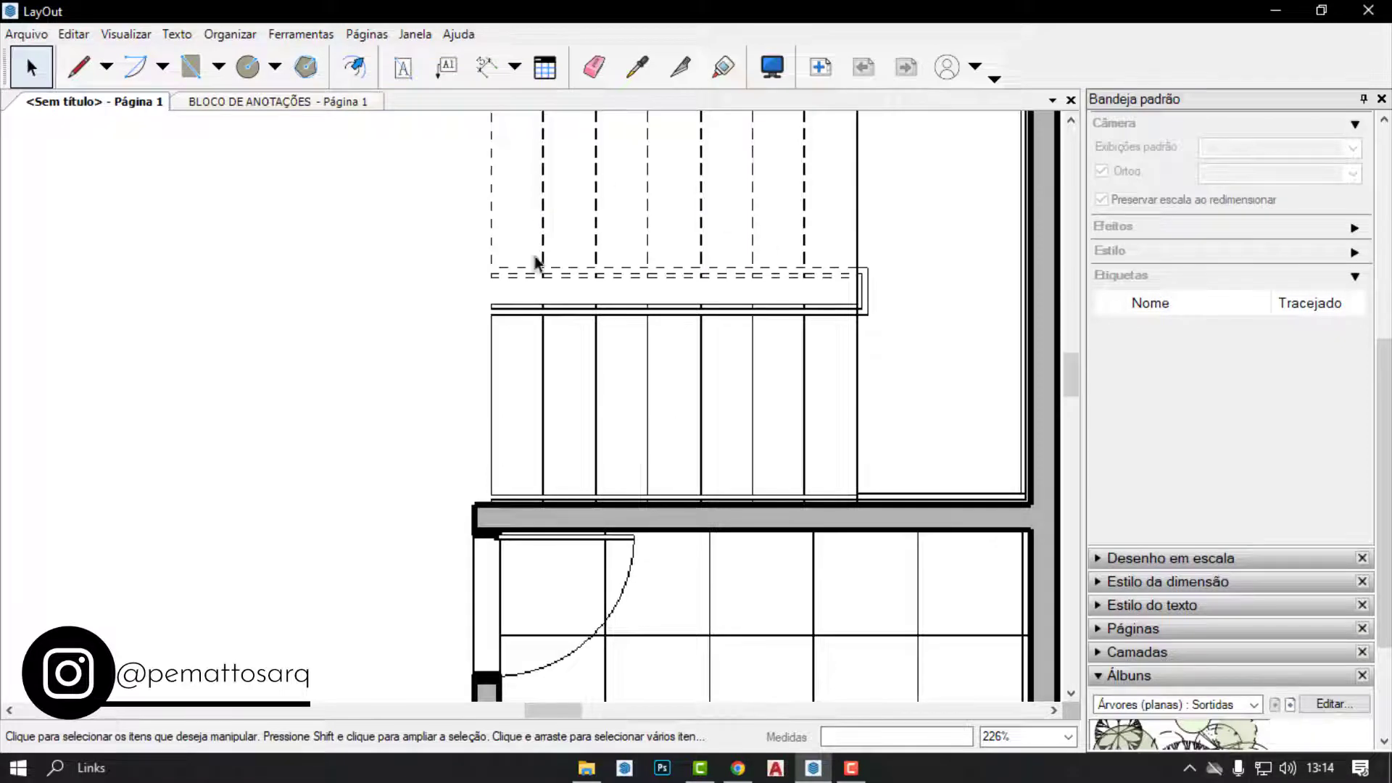
left_click(596, 328)
scroll(589, 500, "down", 2)
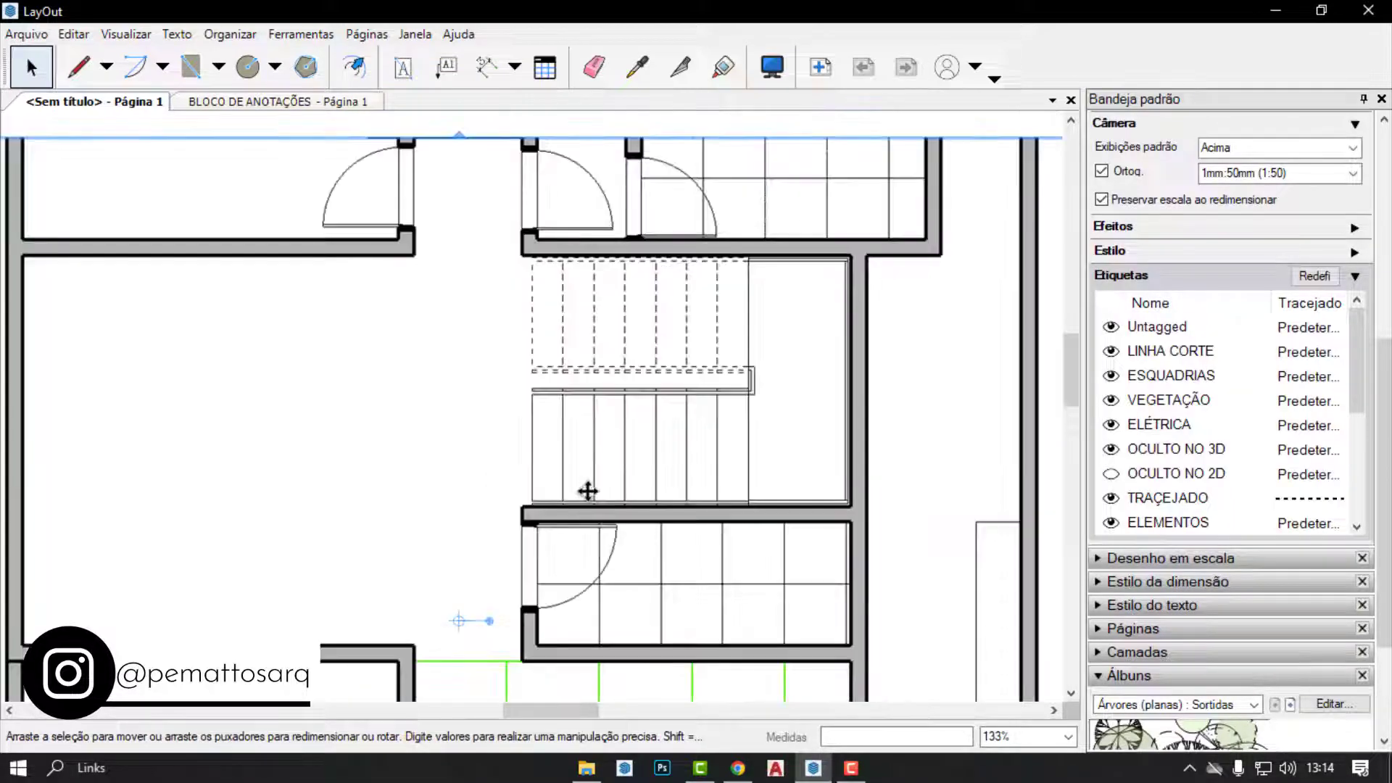
scroll(265, 286, "down", 1)
scroll(626, 283, "up", 1)
Set the document's output resolution to Alta in Configurar documento.
left_click(26, 34)
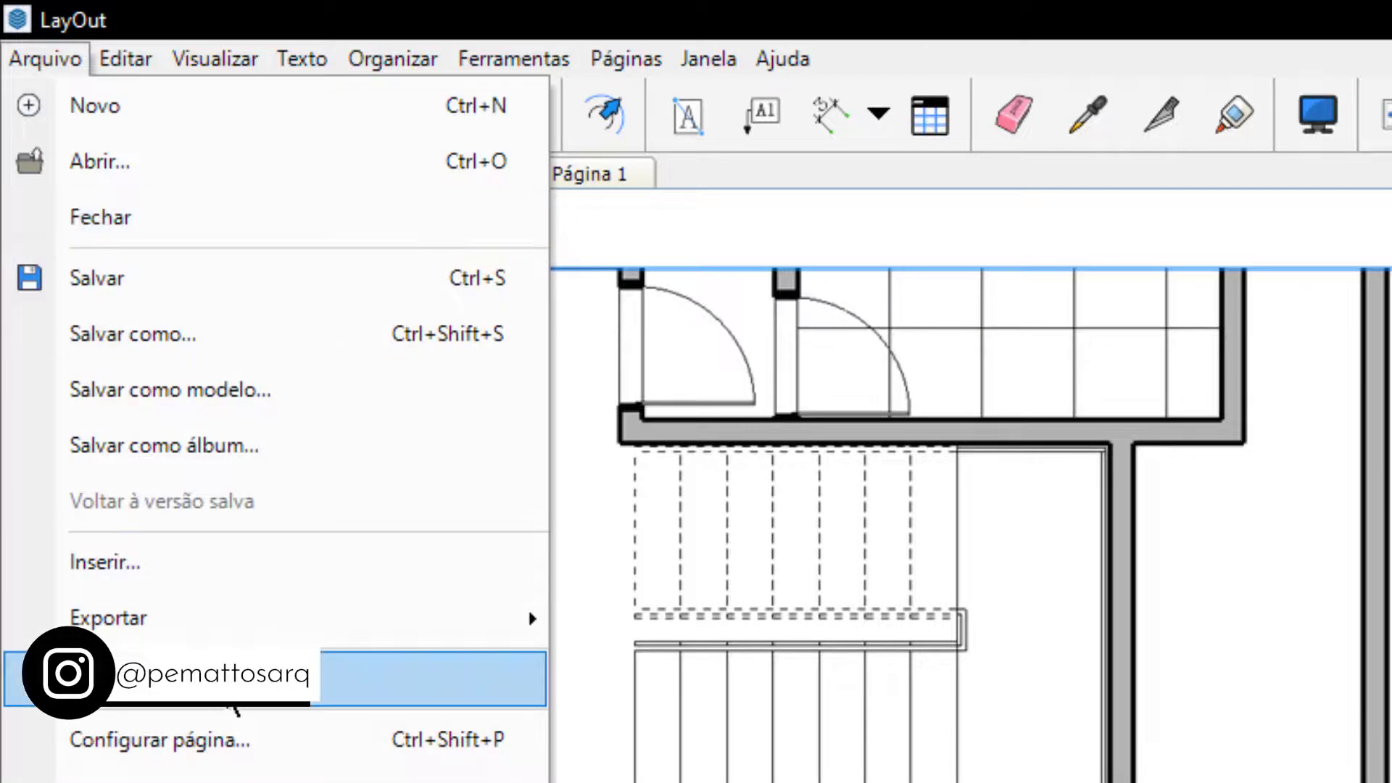
left_click(233, 698)
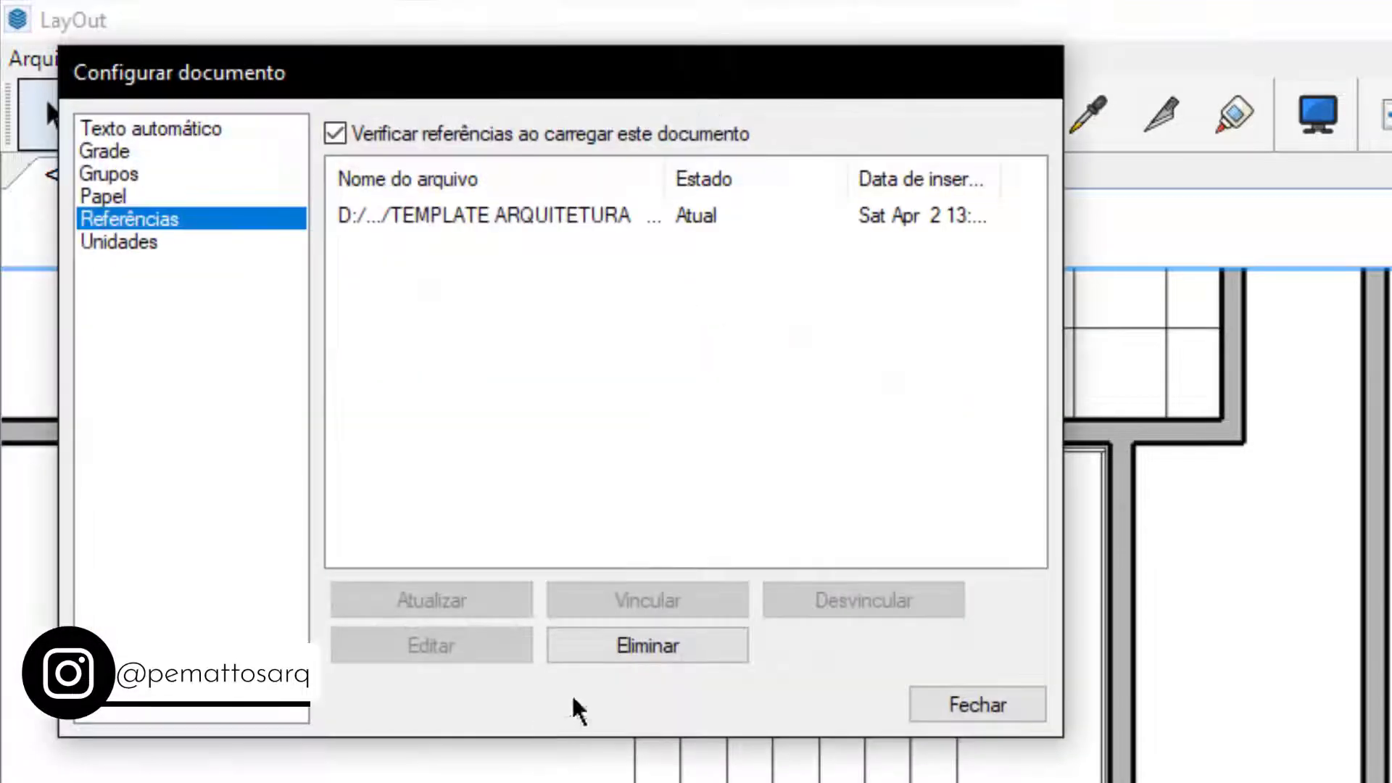
left_click(85, 197)
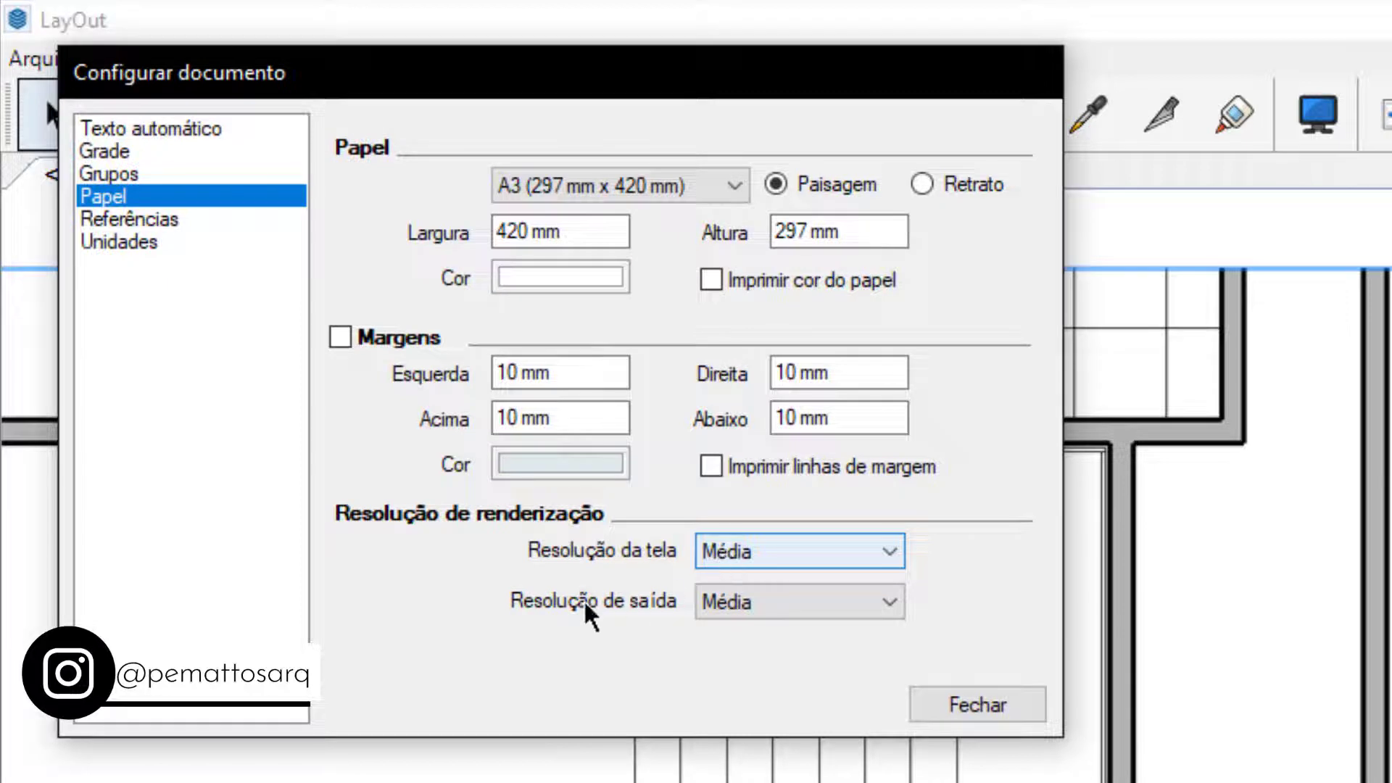
left_click(738, 613)
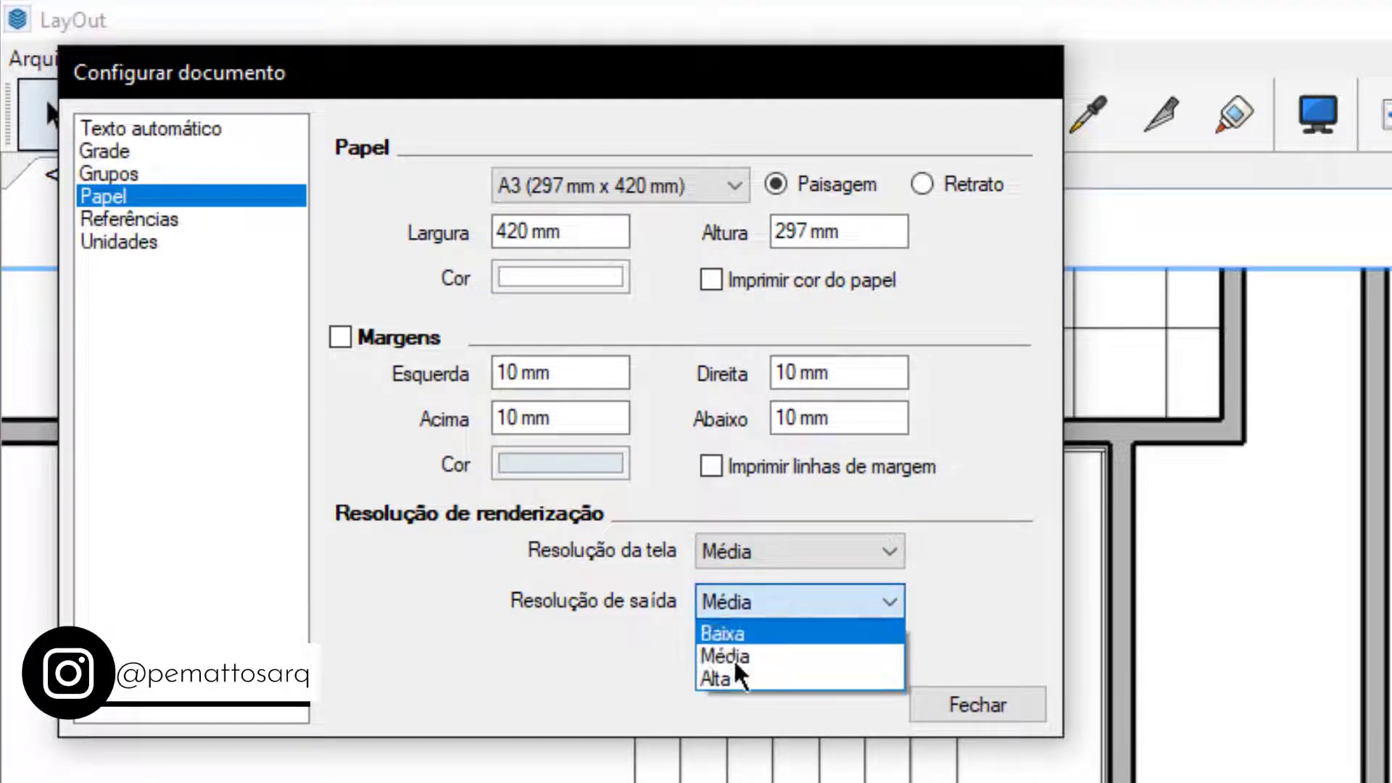
left_click(725, 680)
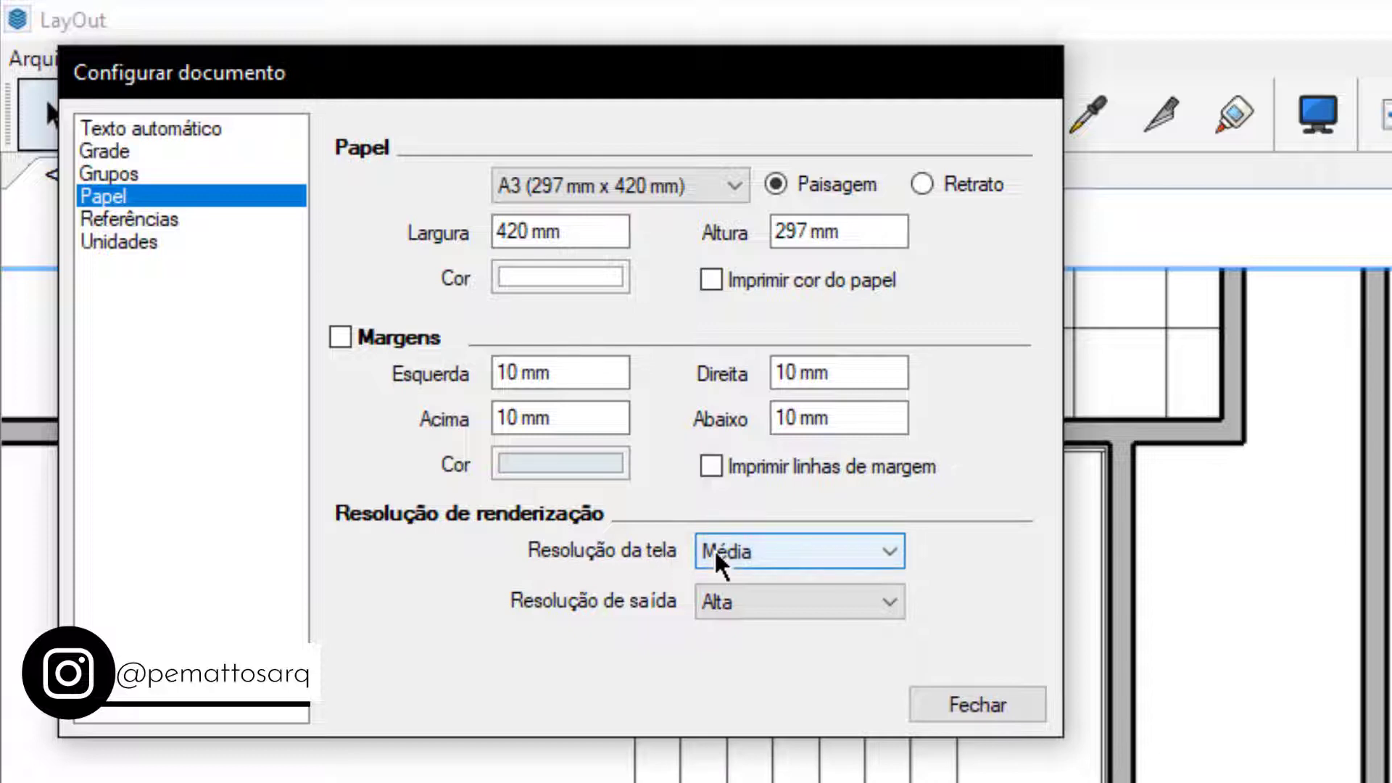
left_click(972, 703)
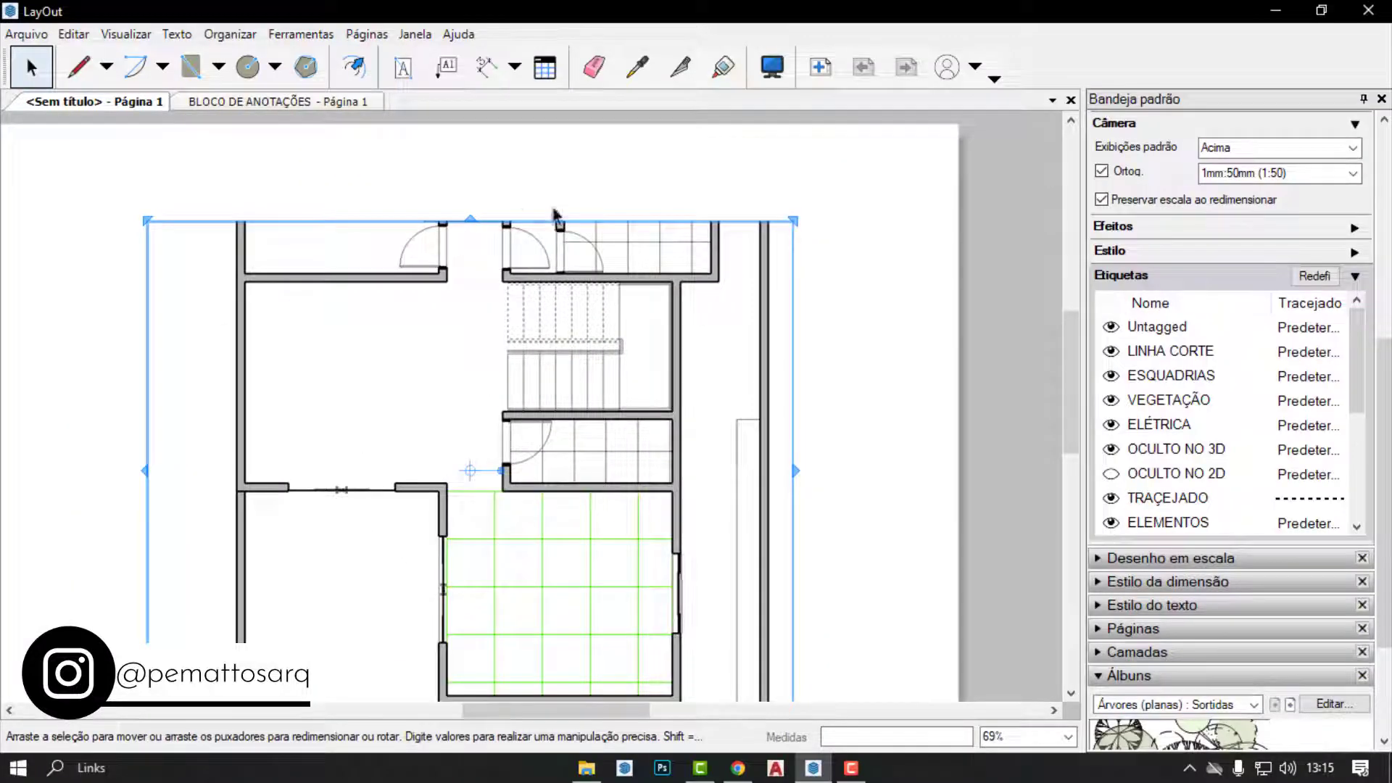
Zoom in and out on the page to check the 1:50 floor-plan viewport.
scroll(566, 254, "up", 2)
scroll(578, 298, "up", 2)
scroll(578, 193, "up", 2)
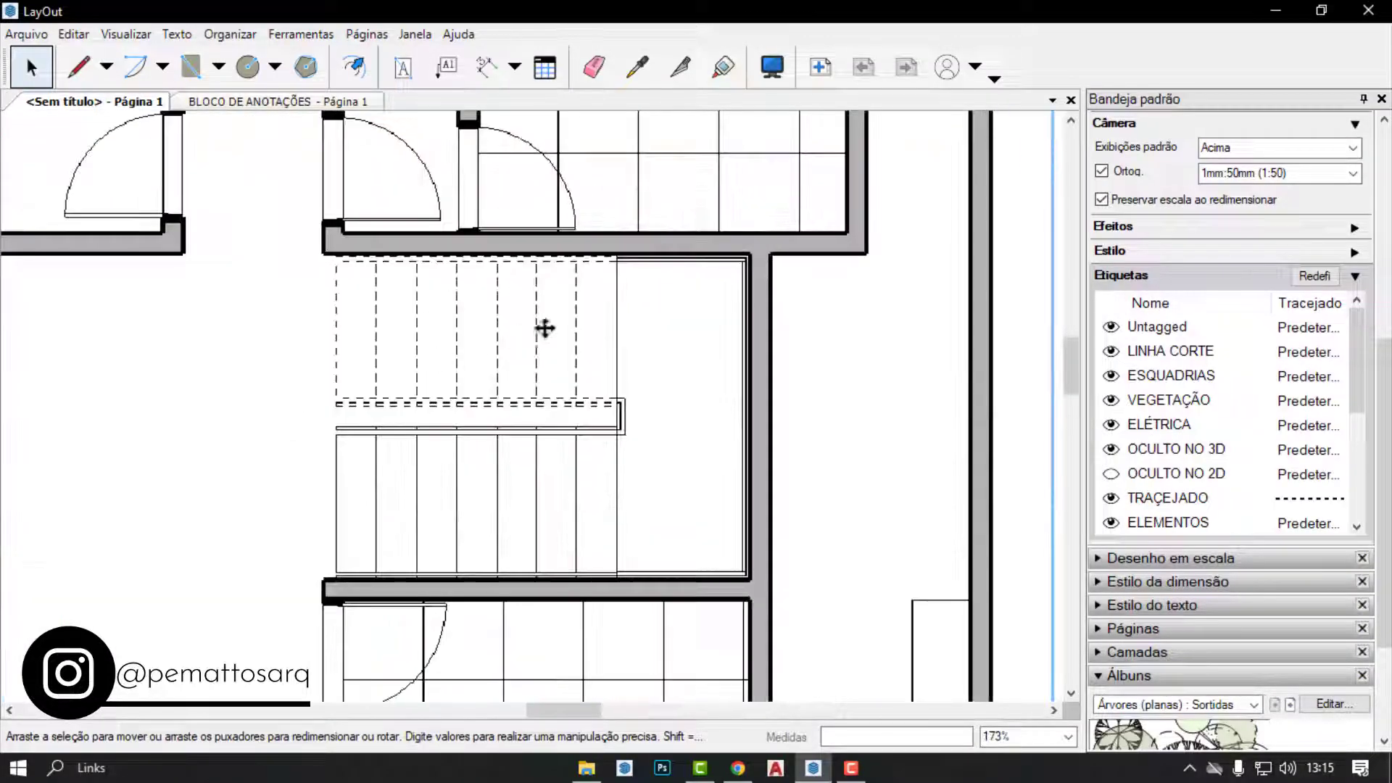
scroll(545, 329, "down", 4)
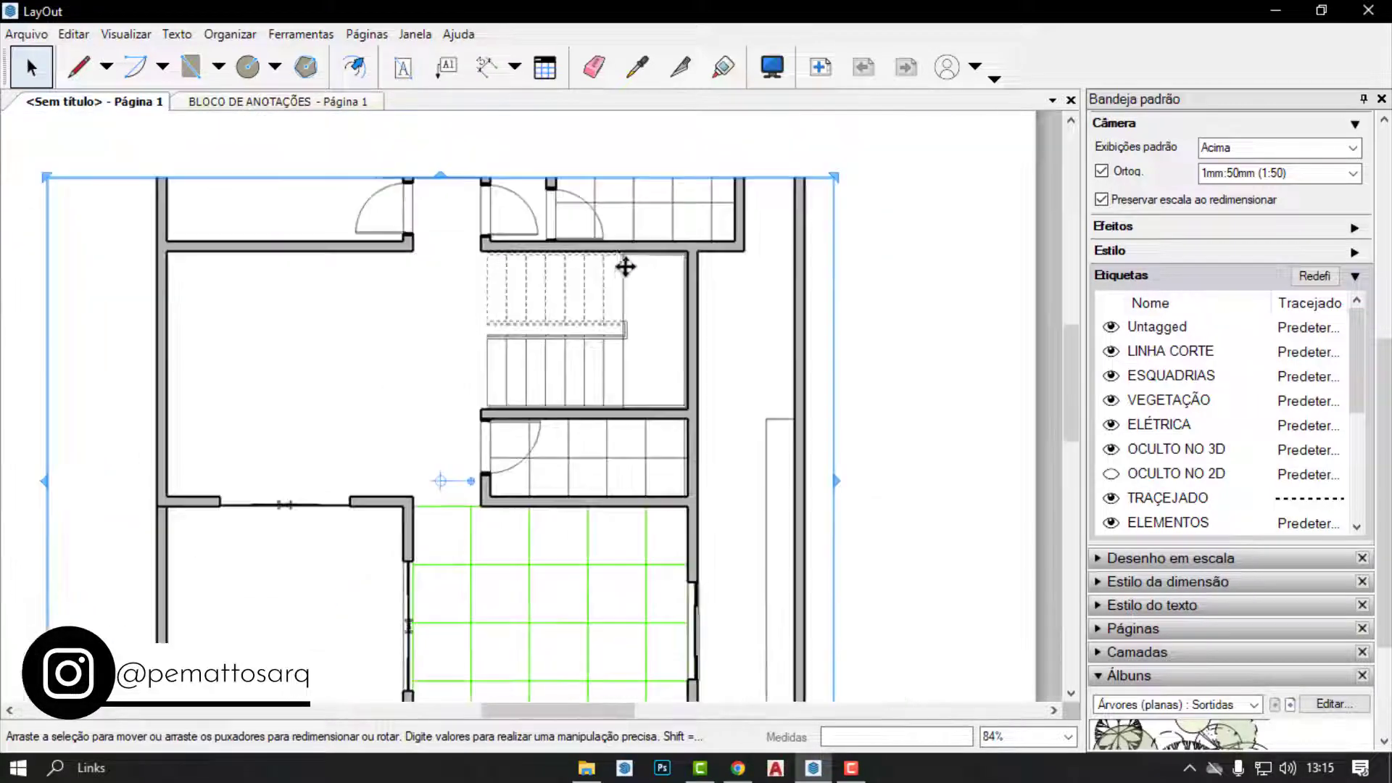
scroll(625, 267, "down", 1)
scroll(625, 264, "down", 1)
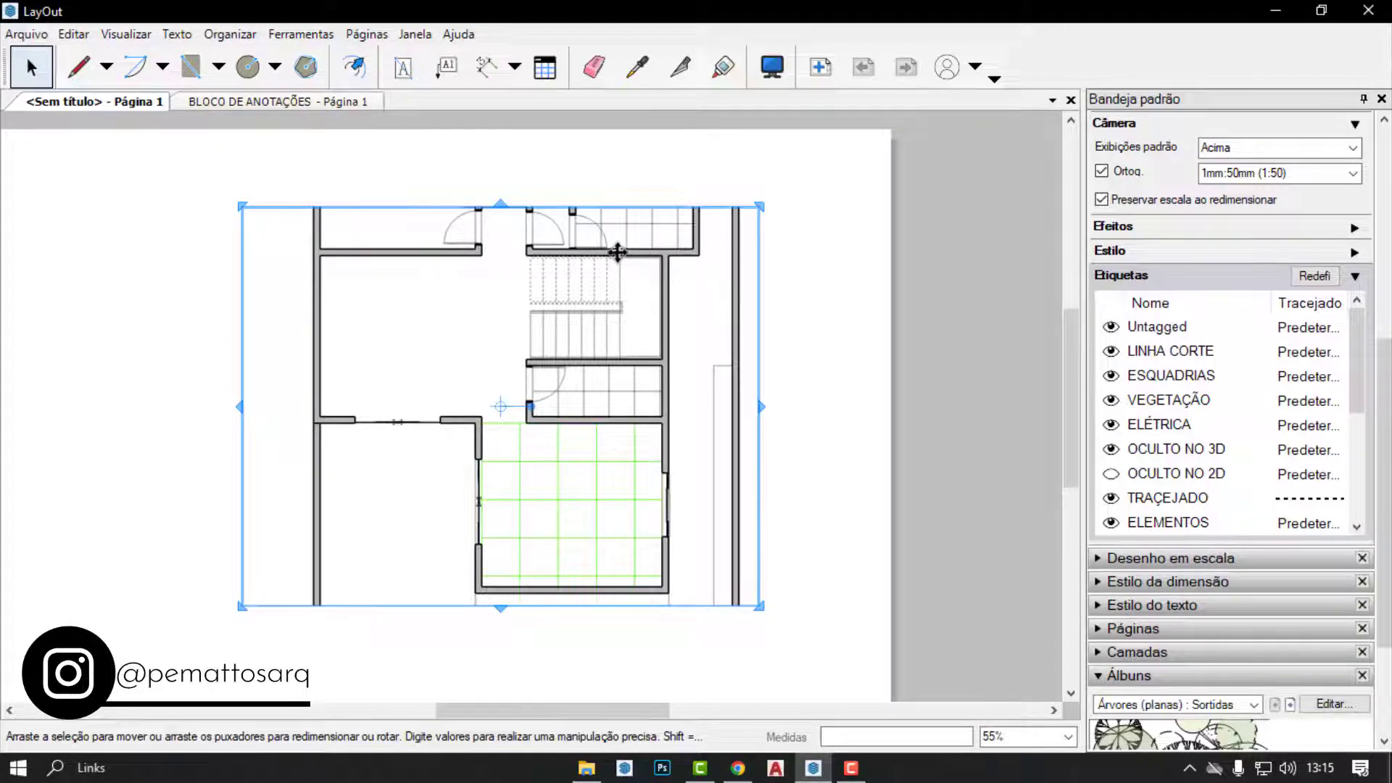
scroll(618, 252, "up", 1)
scroll(102, 127, "down", 2)
scroll(679, 230, "up", 1)
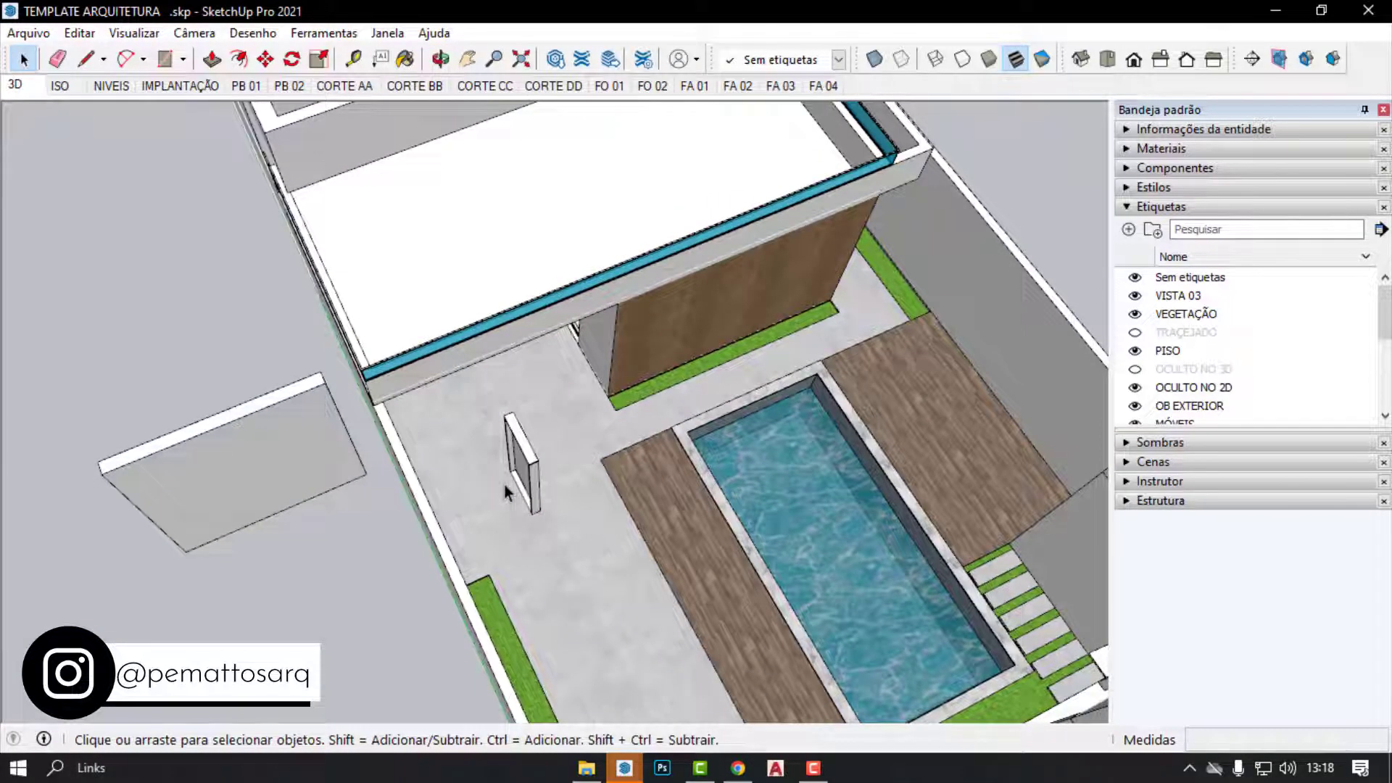
Orbit the 3D model around the door frame and pool.
middle_click_drag(505, 485, 516, 406)
scroll(516, 402, "up", 2)
middle_click_drag(627, 371, 828, 375)
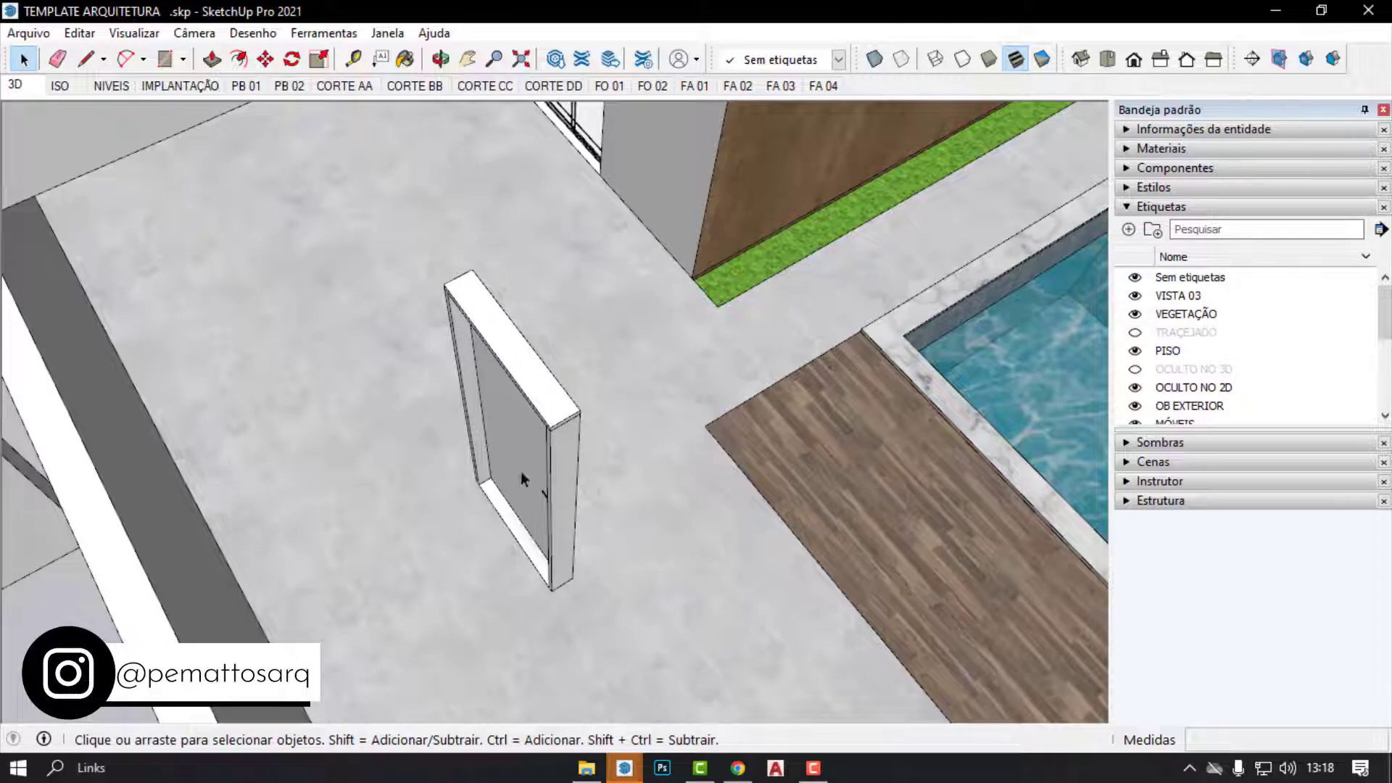
mouse_move(560, 509)
middle_mouse_down()
mouse_move(162, 436)
mouse_move(607, 460)
middle_mouse_up()
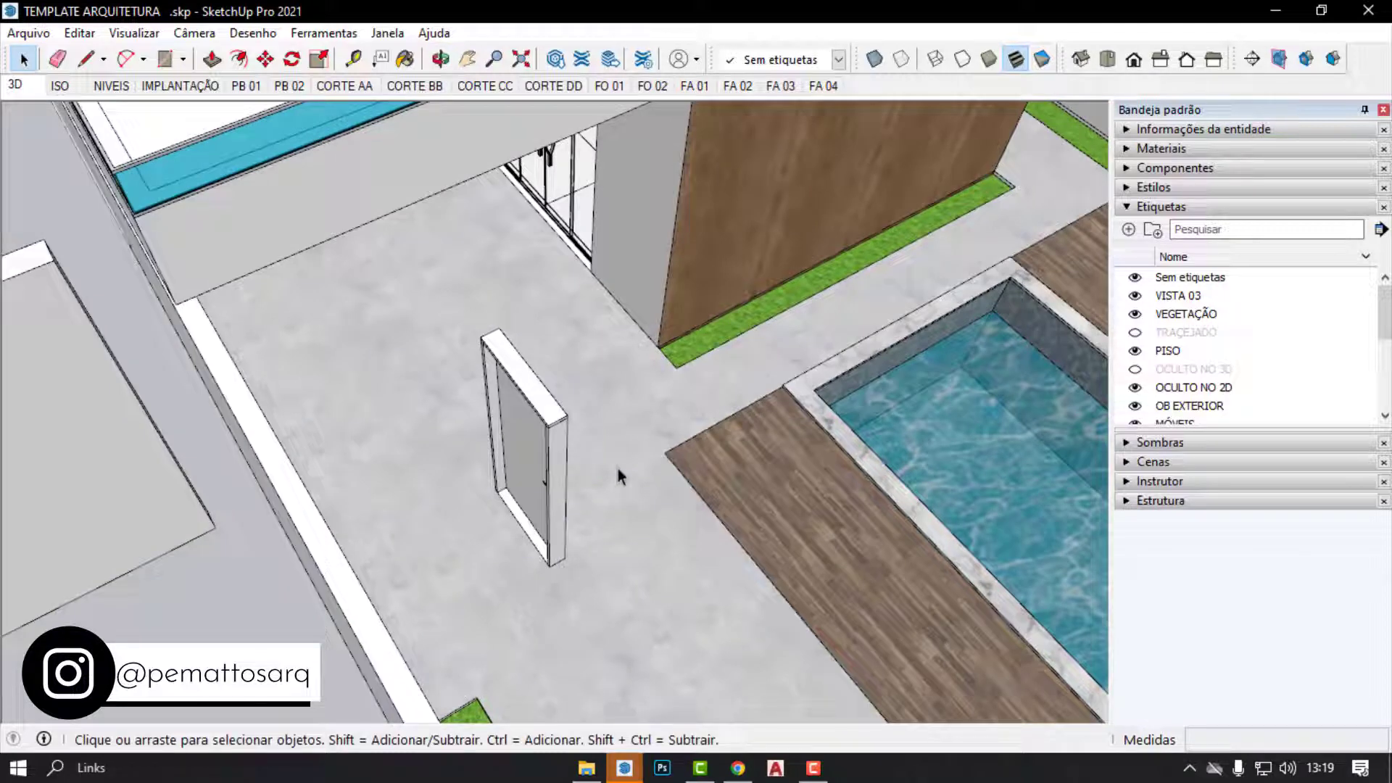
mouse_move(619, 477)
middle_mouse_down()
mouse_move(372, 454)
mouse_move(41, 248)
mouse_move(586, 336)
mouse_move(600, 351)
mouse_move(392, 445)
mouse_move(239, 305)
mouse_move(497, 435)
mouse_move(323, 373)
mouse_move(171, 398)
mouse_move(411, 445)
middle_mouse_up()
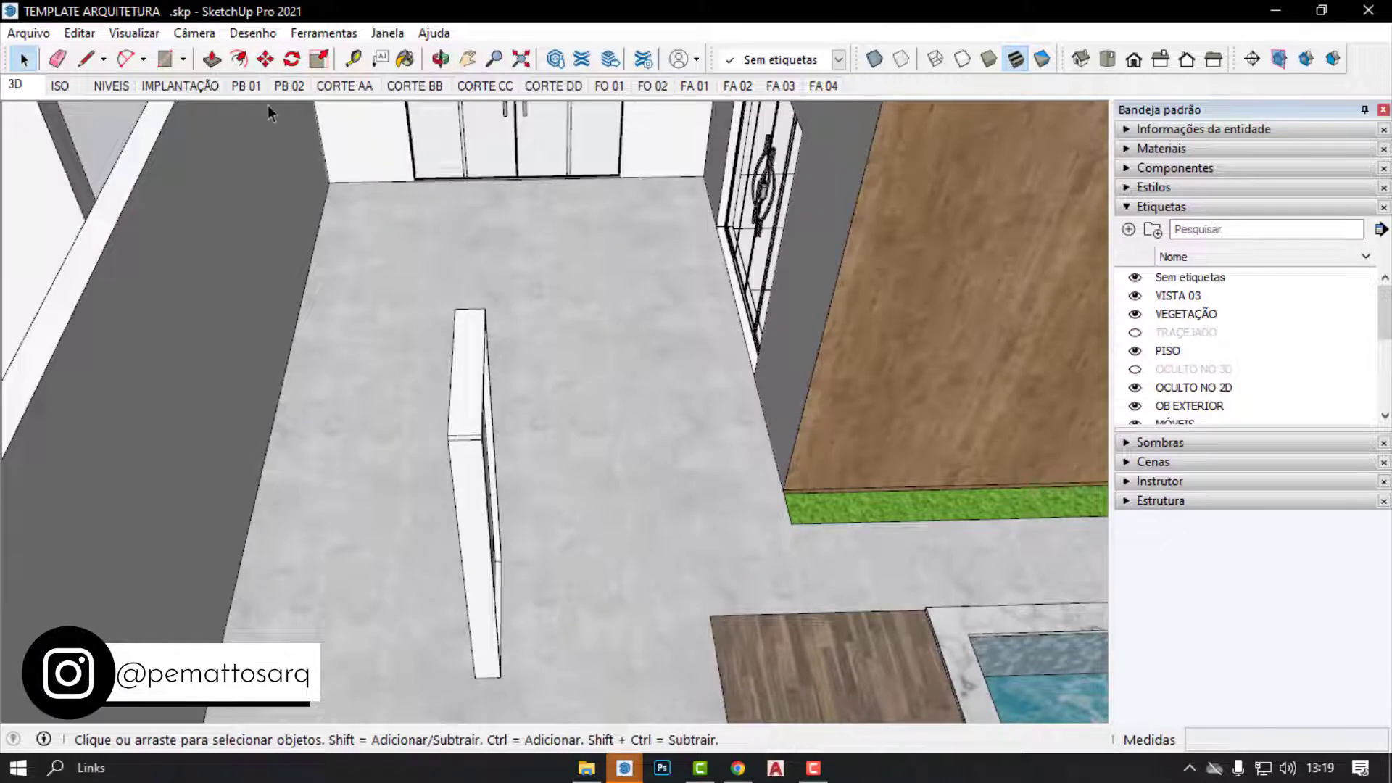
Switch to the PB 01 floor-plan scene and zoom in on the door swing.
left_click(247, 86)
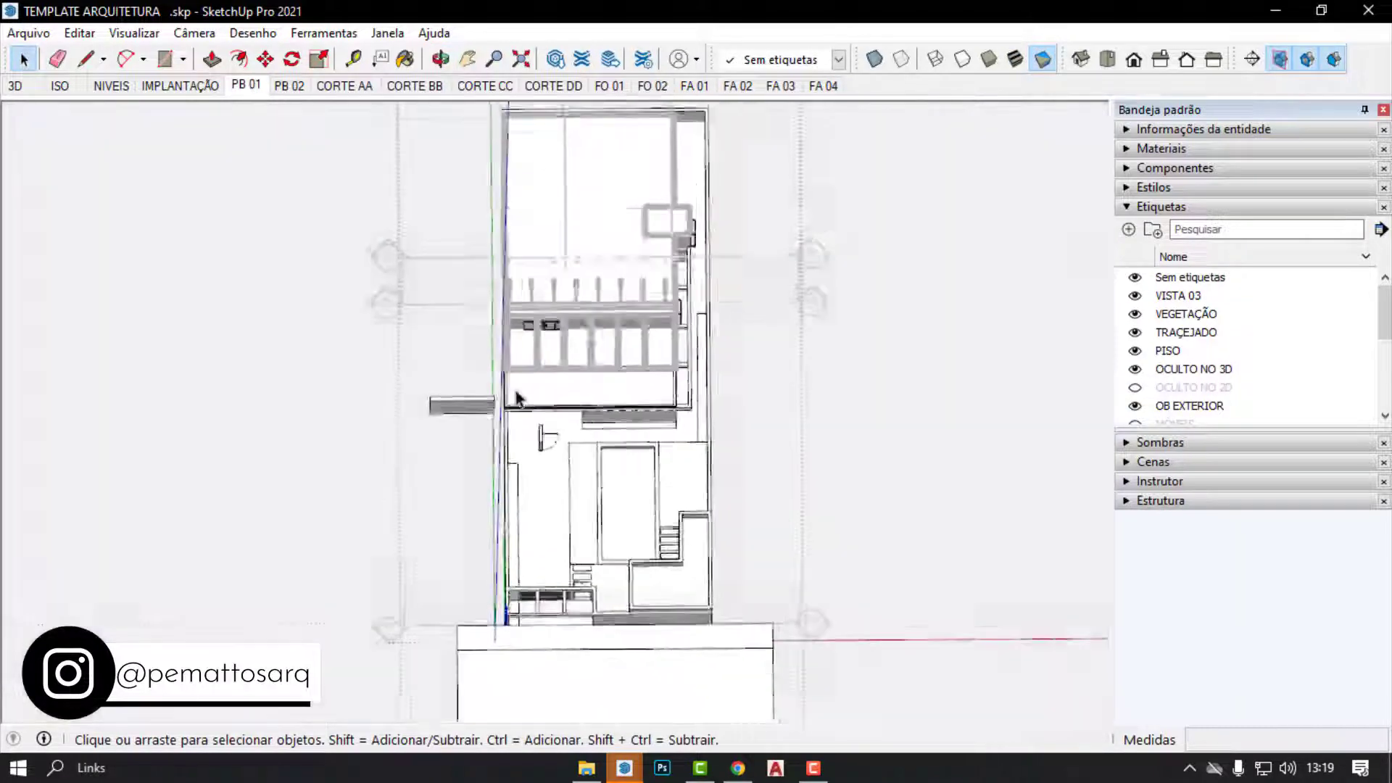
scroll(549, 460, "up", 3)
scroll(553, 453, "up", 3)
scroll(537, 435, "up", 3)
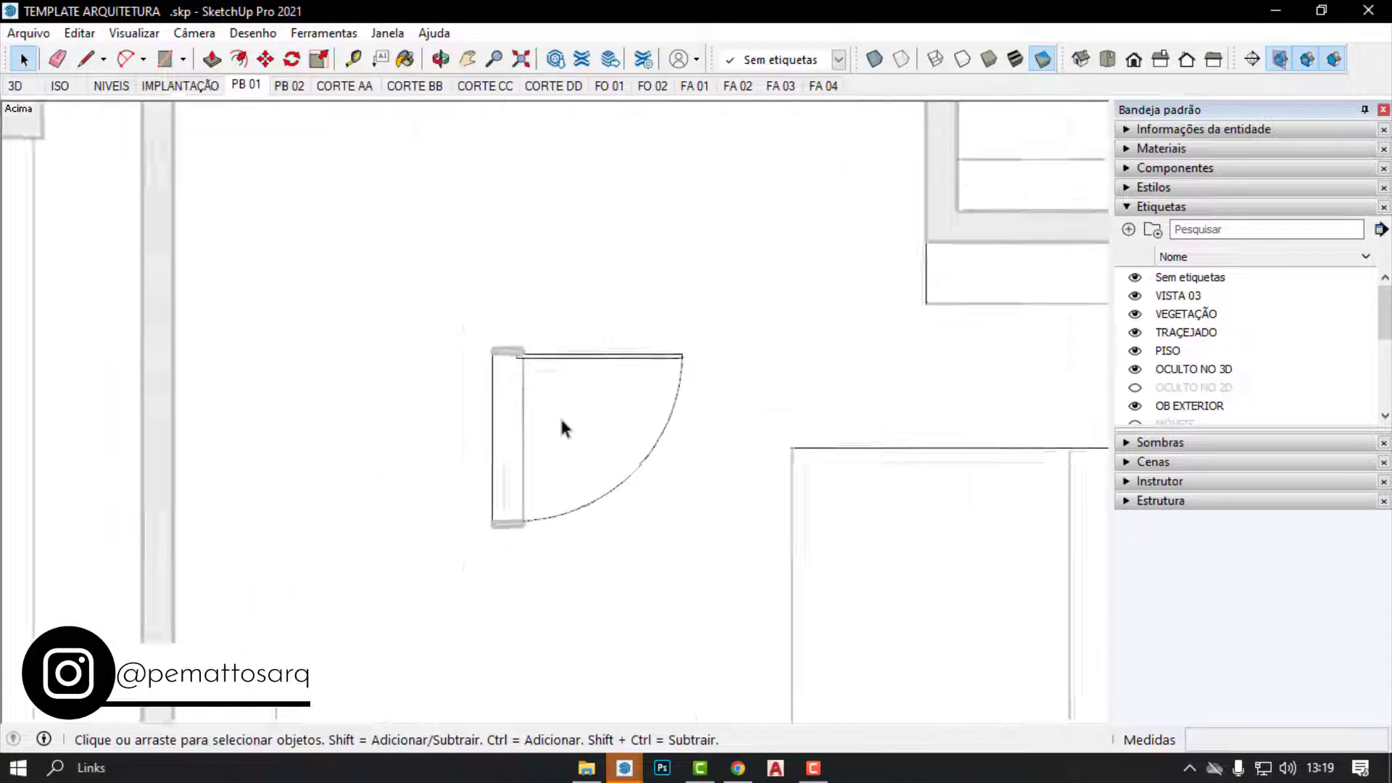
scroll(564, 428, "up", 2)
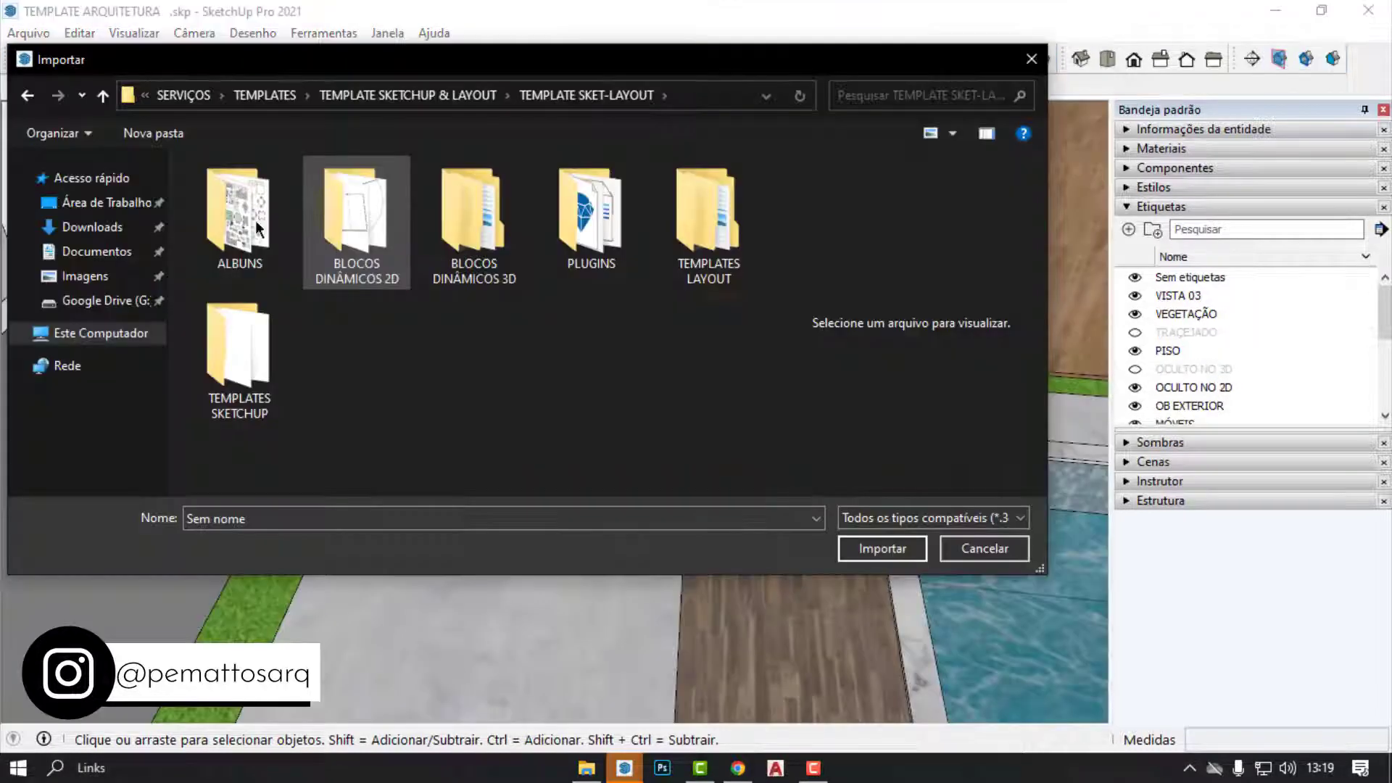
Import the Porta 2D door block from BLOCOS DINÂMICOS 2D and place it beside the door frame.
double_click(375, 211)
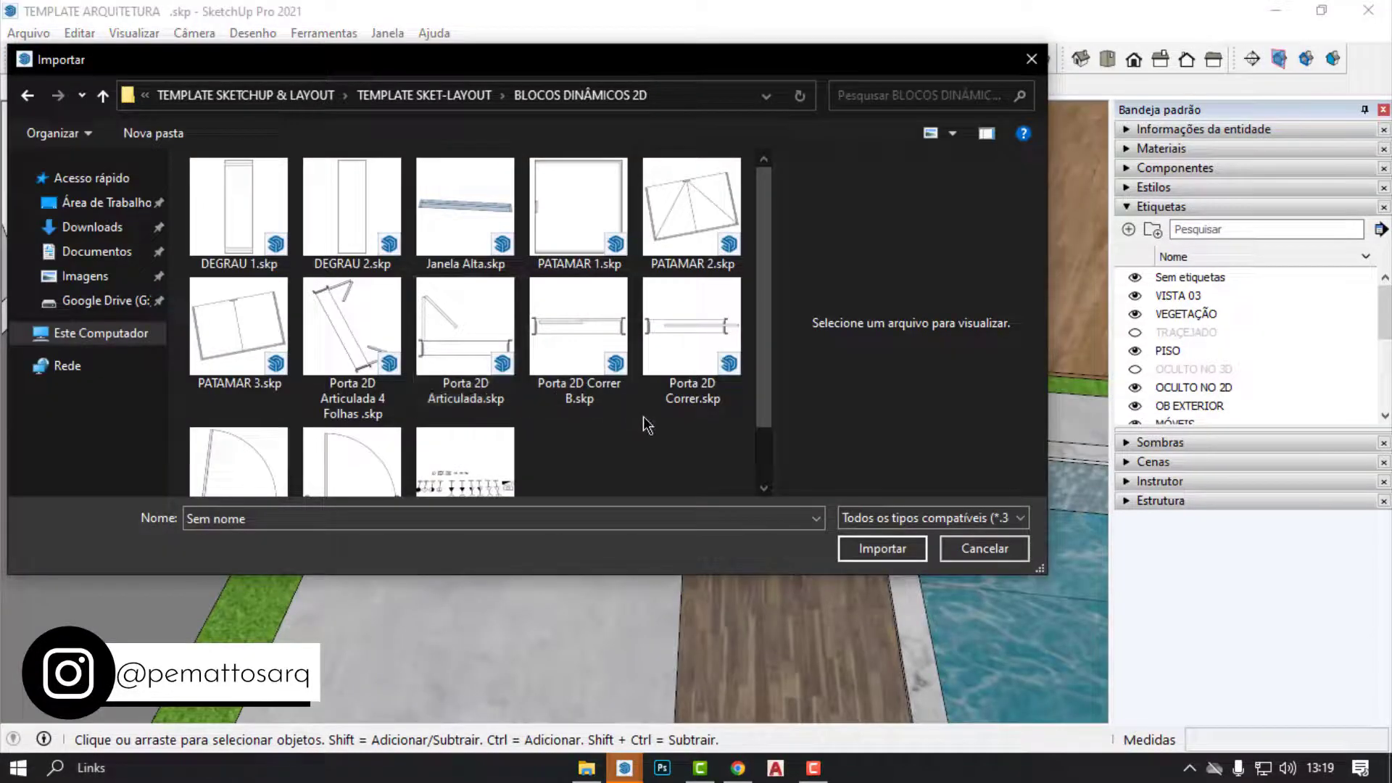
left_click_drag(763, 216, 770, 299)
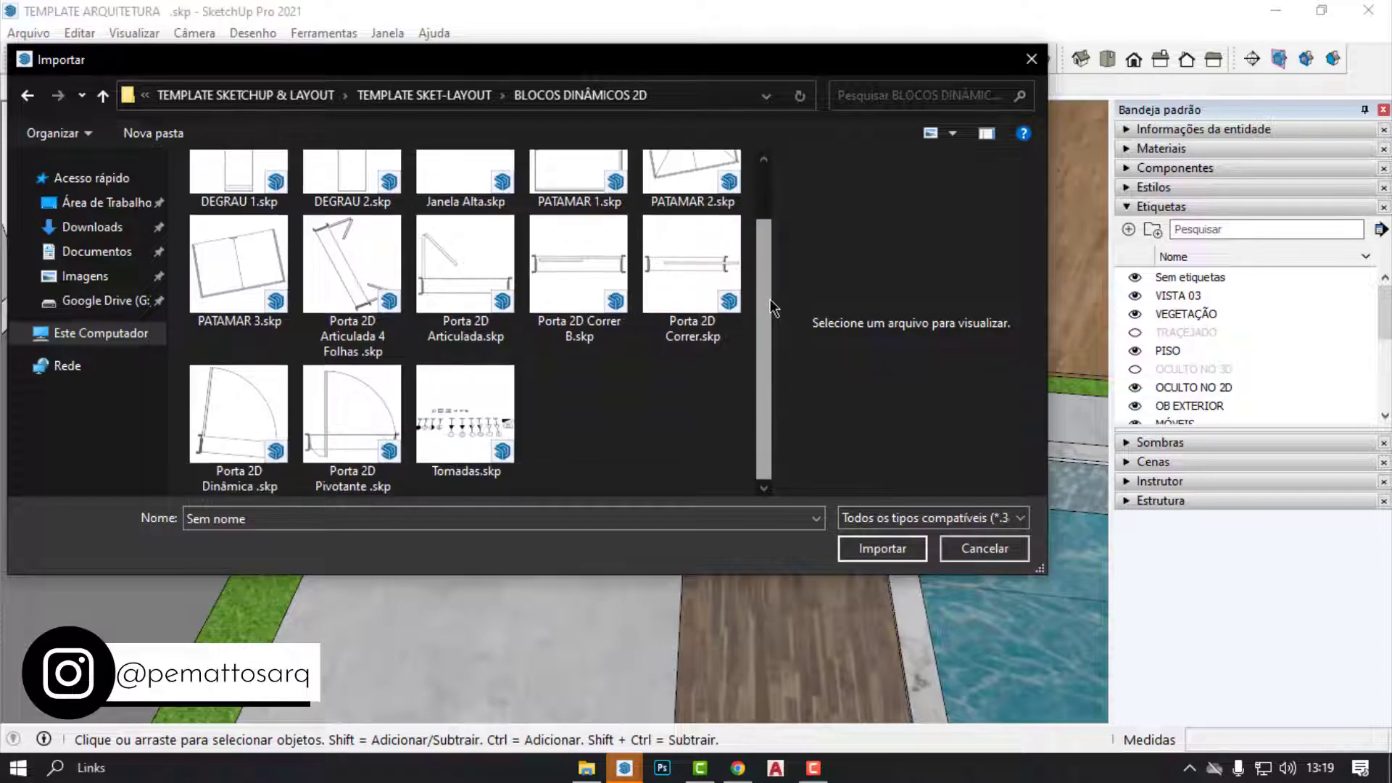
double_click(331, 399)
left_click(416, 578)
middle_click_drag(690, 444, 444, 584)
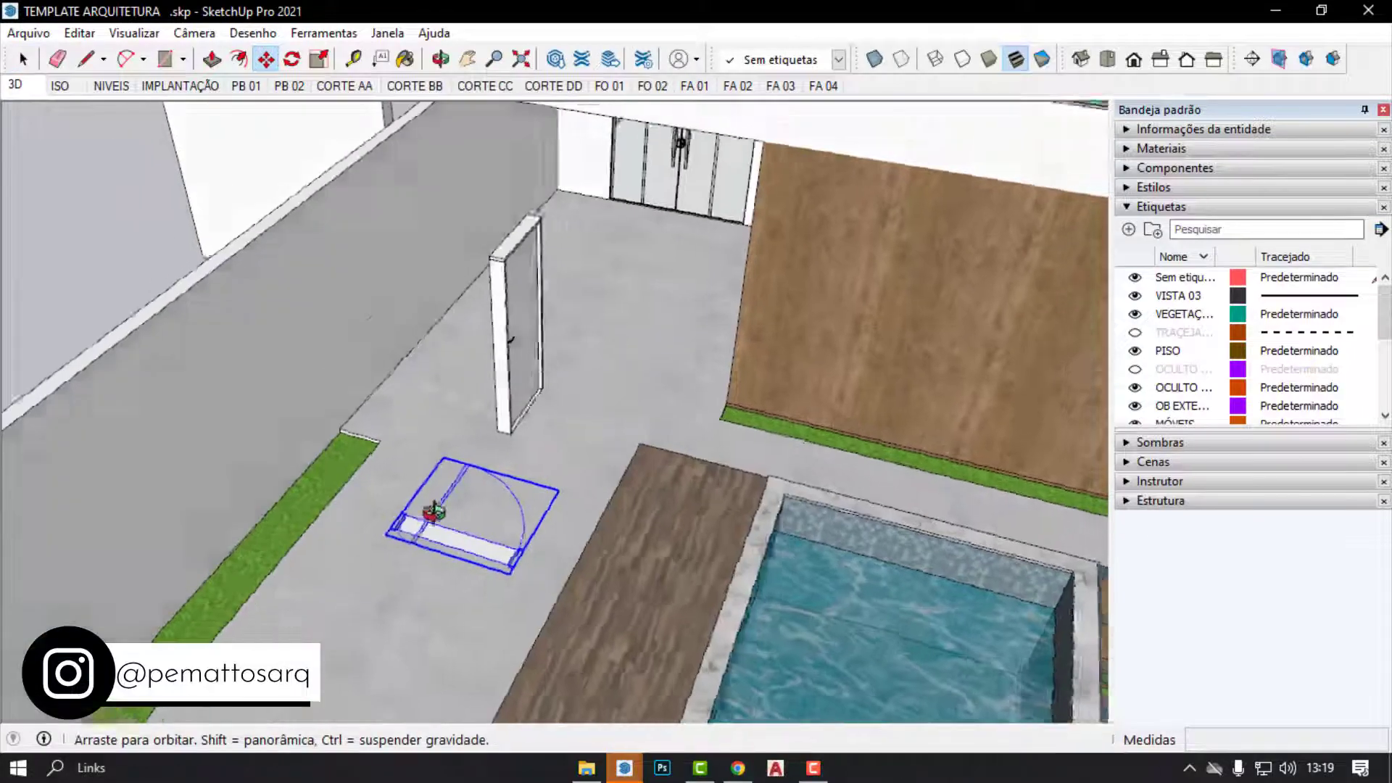
scroll(314, 519, "up", 3)
scroll(544, 553, "up", 2)
key("q")
scroll(547, 548, "down", 2)
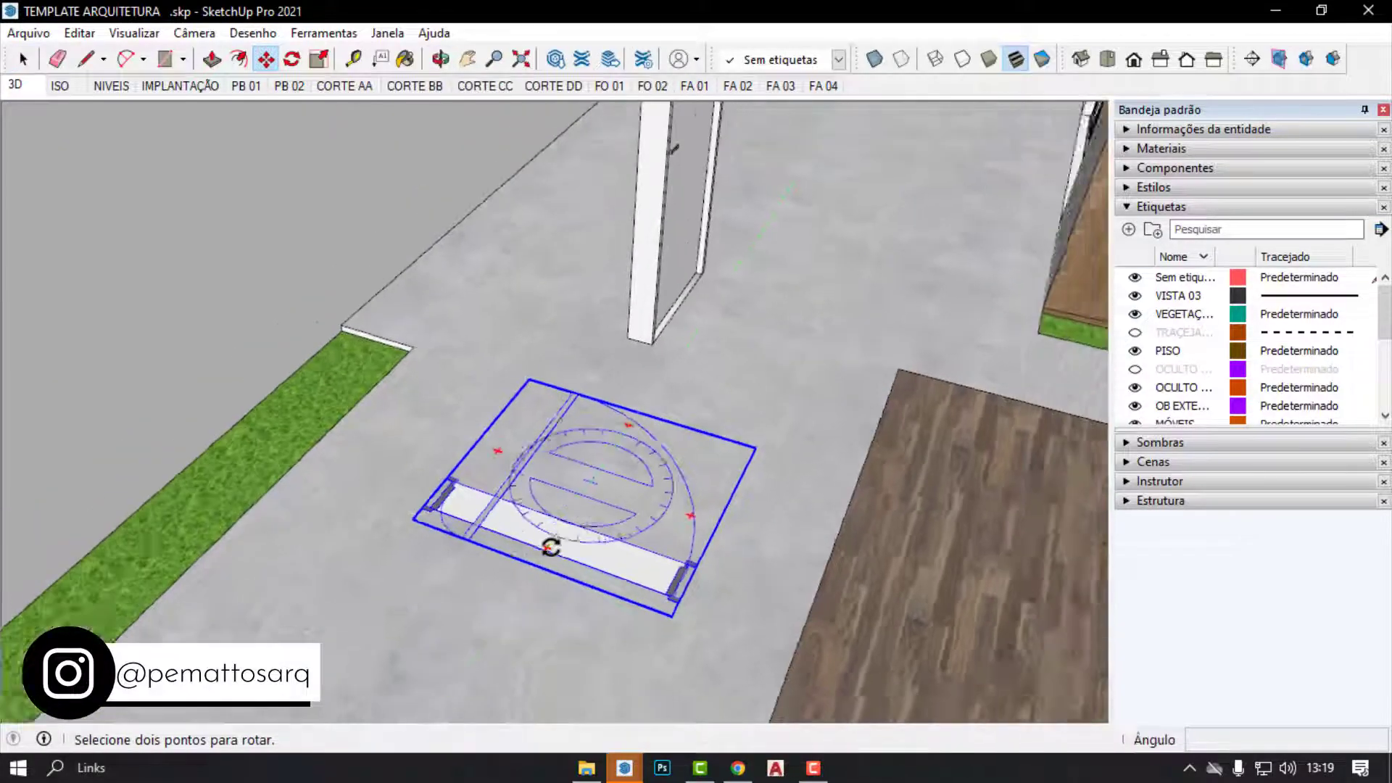
key("m")
mouse_move(579, 584)
middle_mouse_down()
mouse_move(380, 640)
mouse_move(663, 665)
mouse_move(622, 554)
middle_mouse_up()
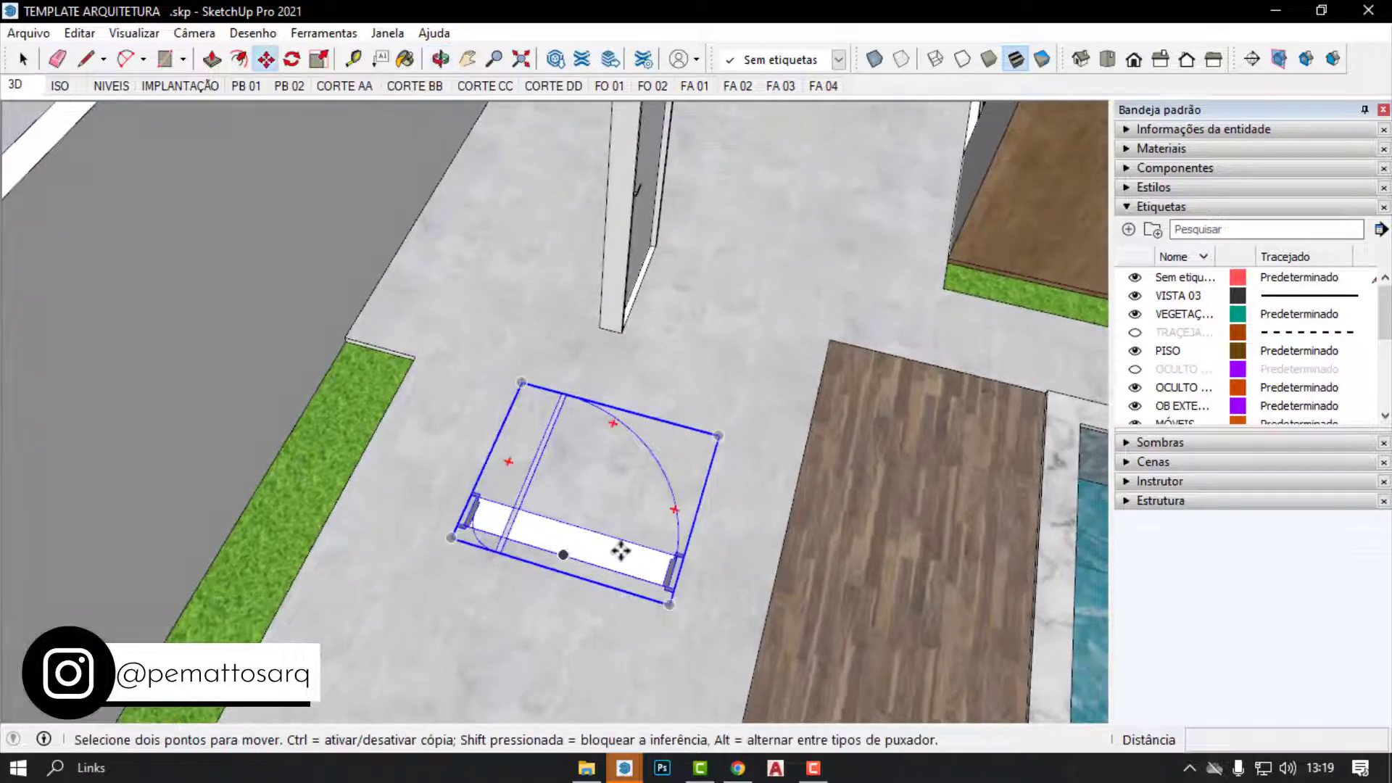
Set the door block's dynamic options to width (largura) 15 cm and length (comprimento) 150 cm.
right_click(620, 551)
mouse_move(724, 537)
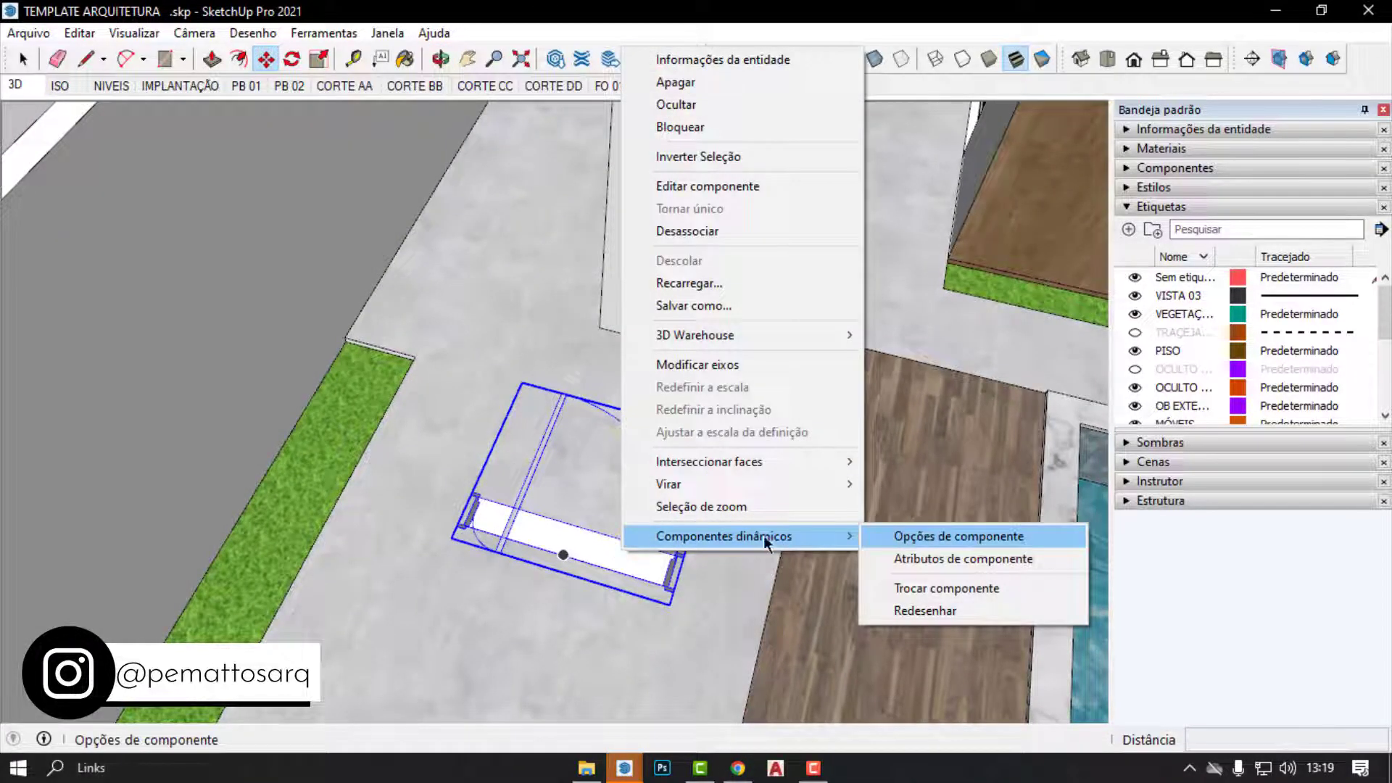
left_click(915, 539)
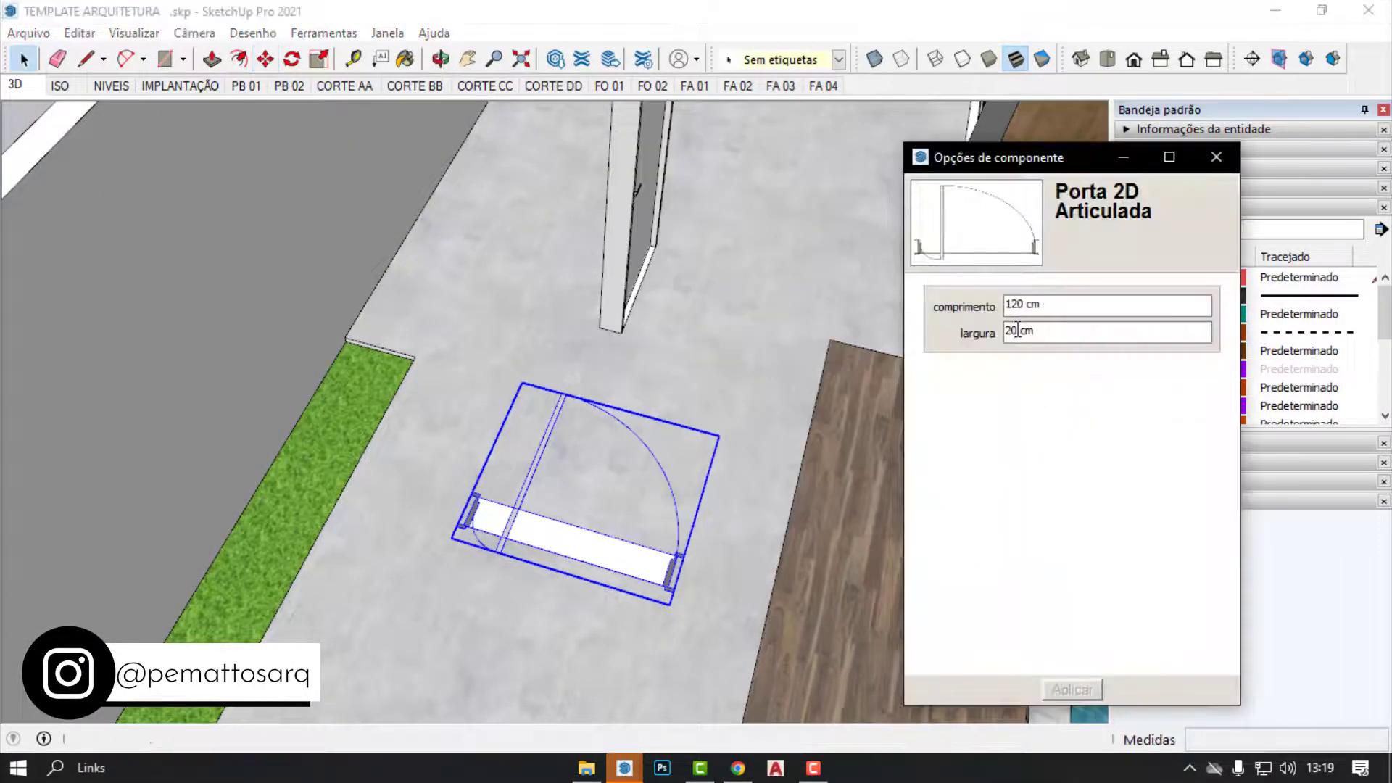
type("15")
key("Return")
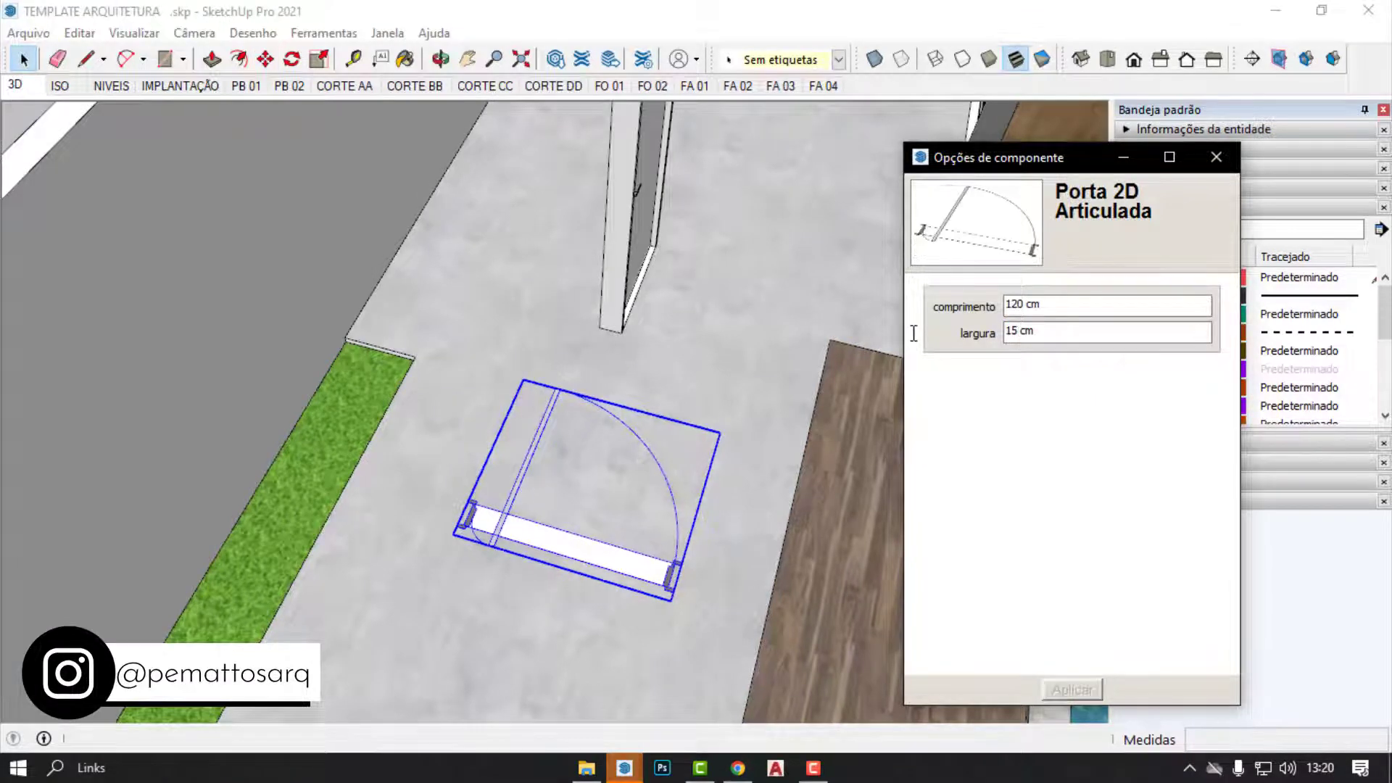
scroll(659, 491, "up", 2)
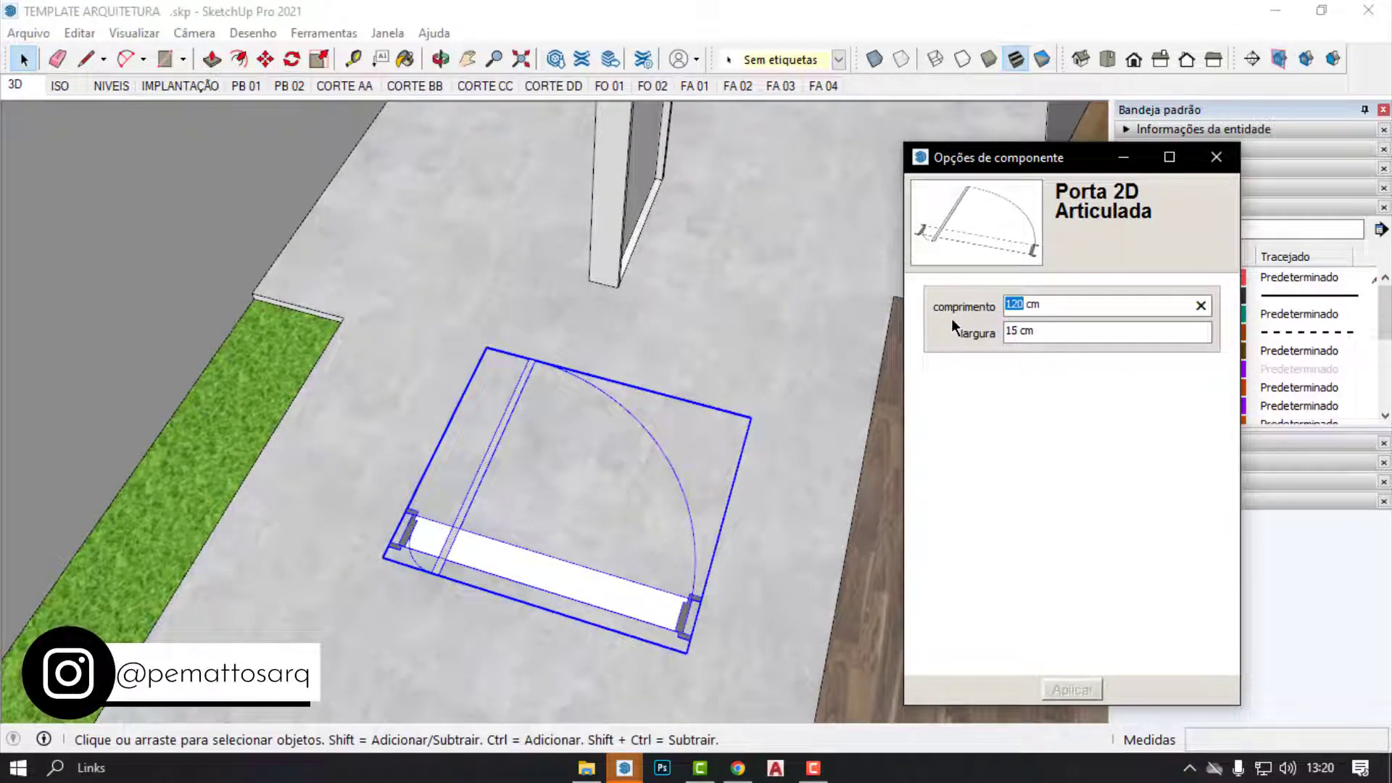
type("150")
key("Return")
scroll(790, 359, "down", 1)
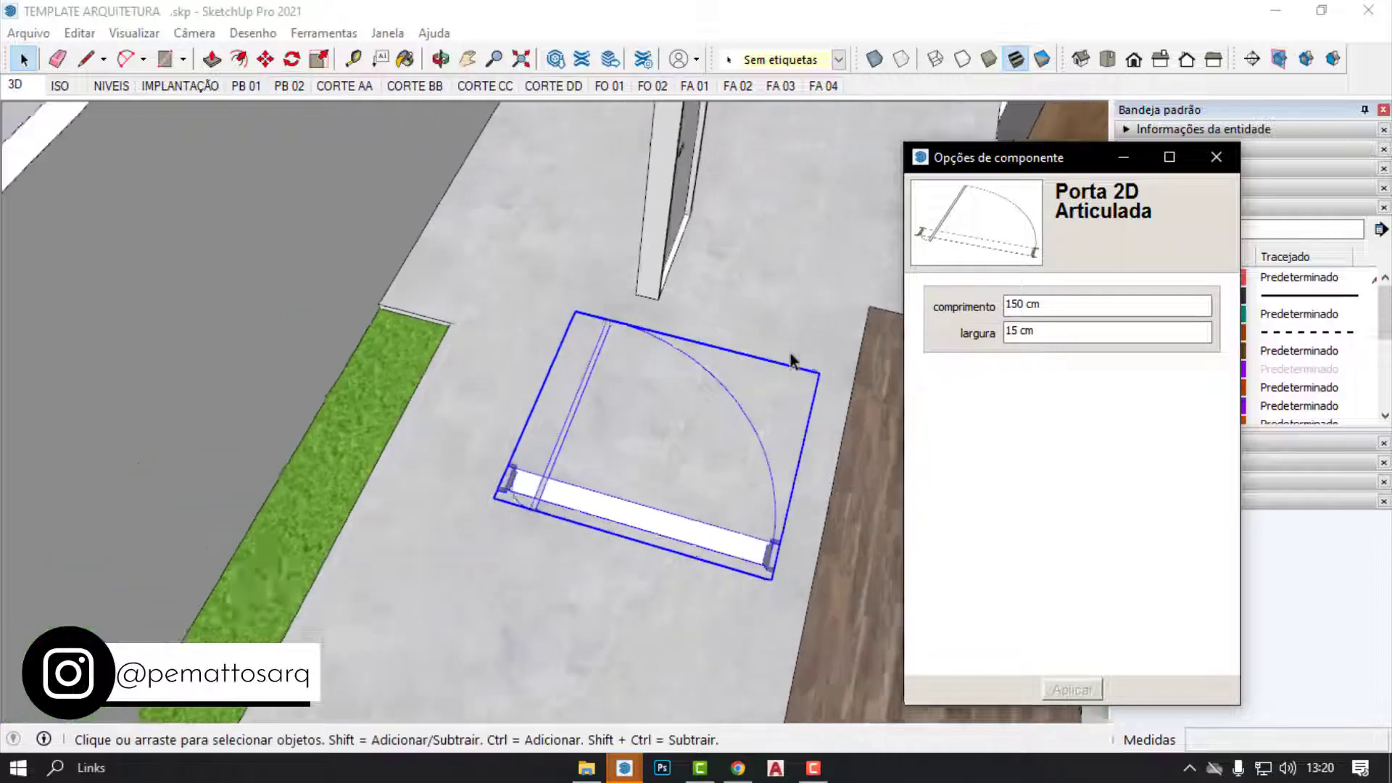
mouse_move(790, 359)
middle_mouse_down()
mouse_move(559, 395)
mouse_move(242, 341)
mouse_move(535, 398)
mouse_move(500, 413)
middle_mouse_up()
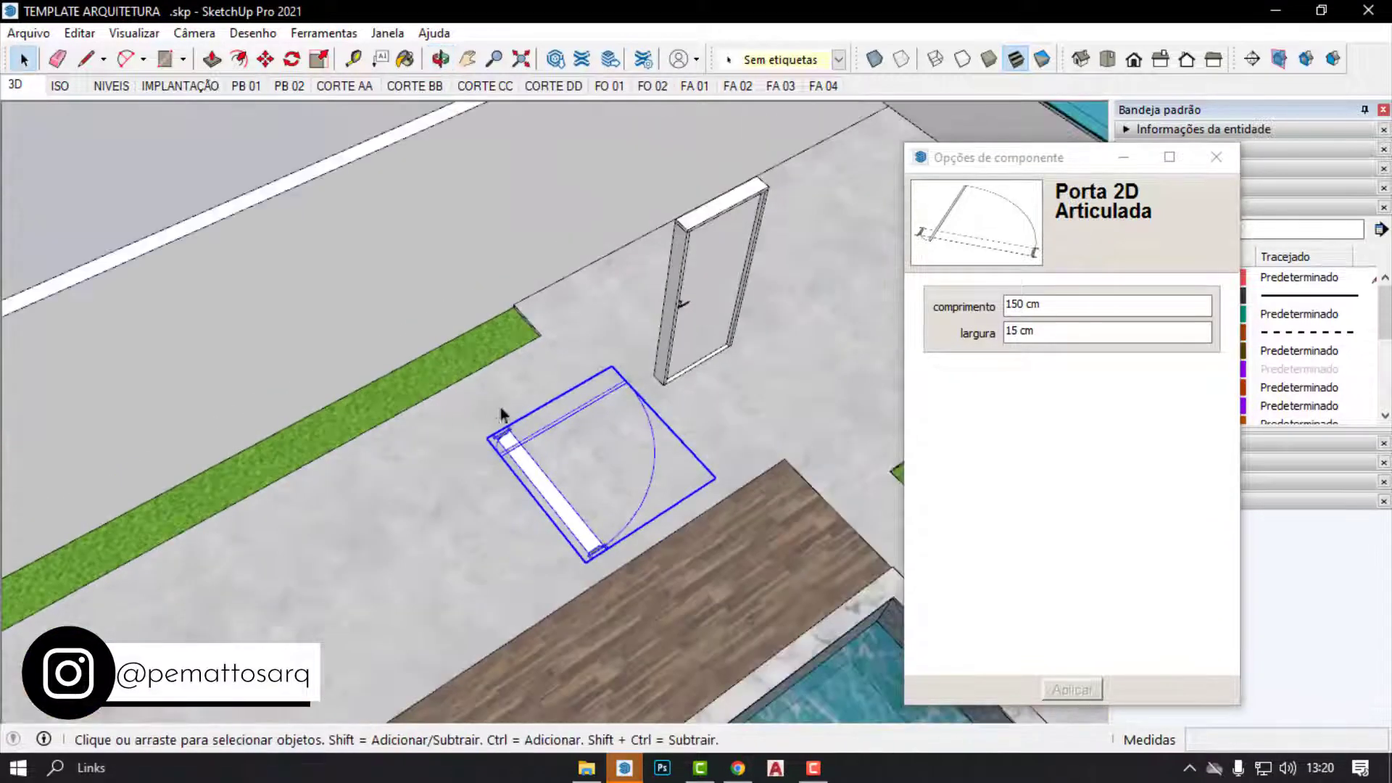
scroll(594, 523, "up", 2)
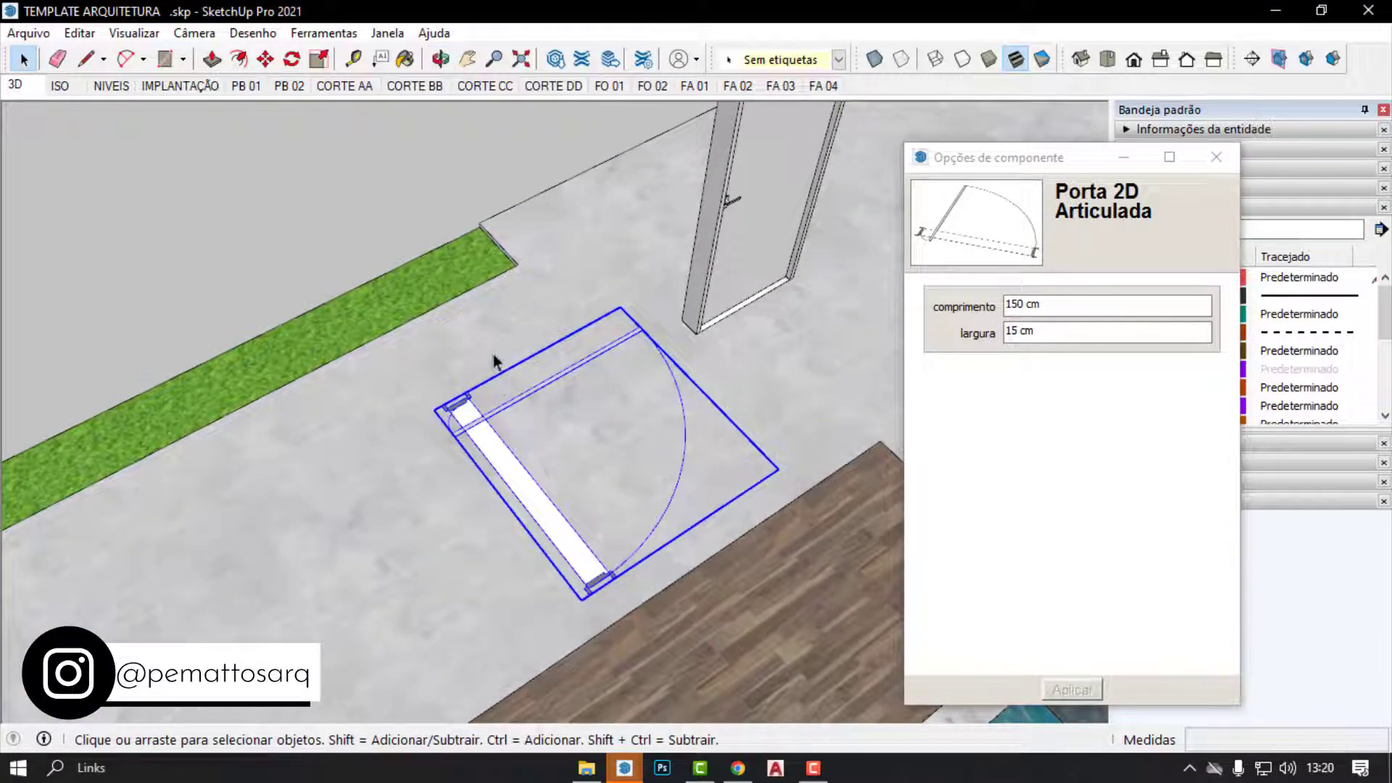
scroll(651, 445, "down", 2)
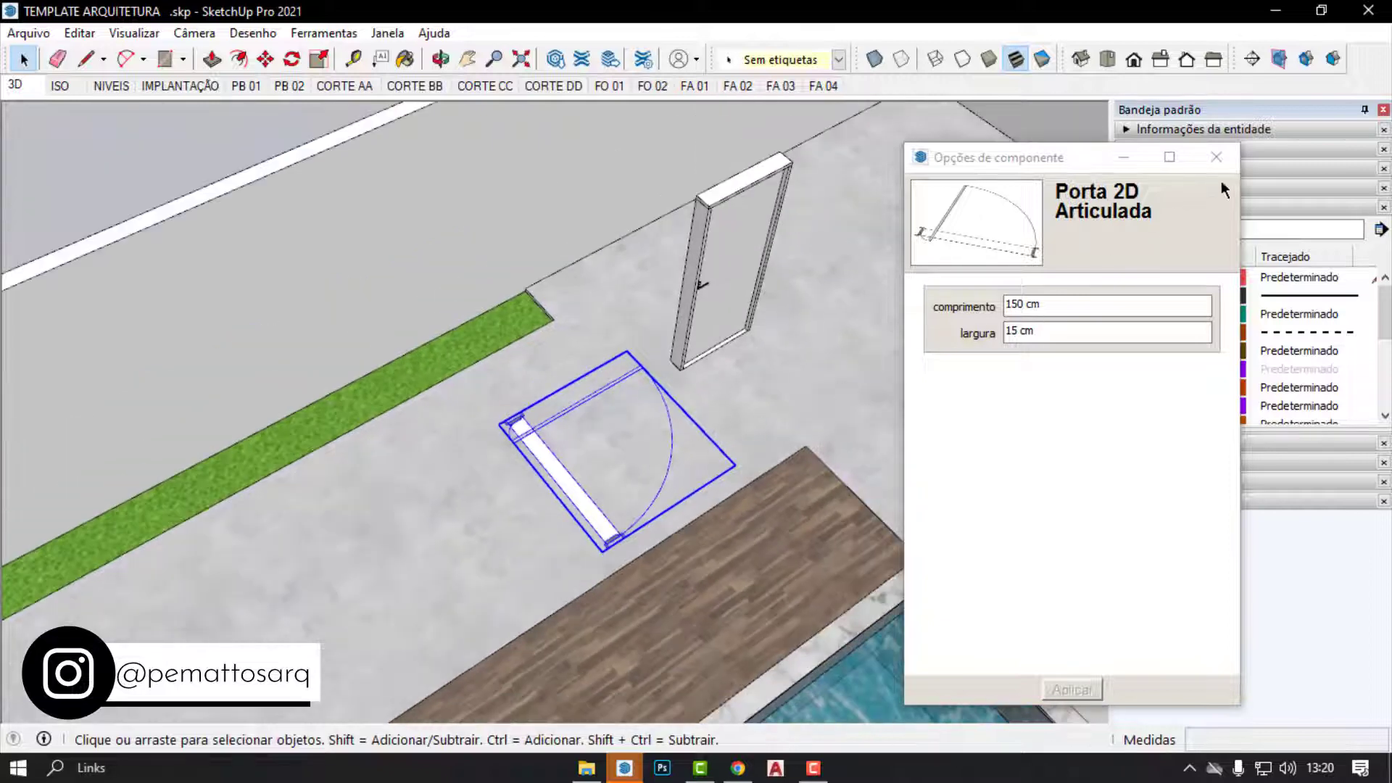
left_click(1216, 157)
scroll(604, 502, "up", 1)
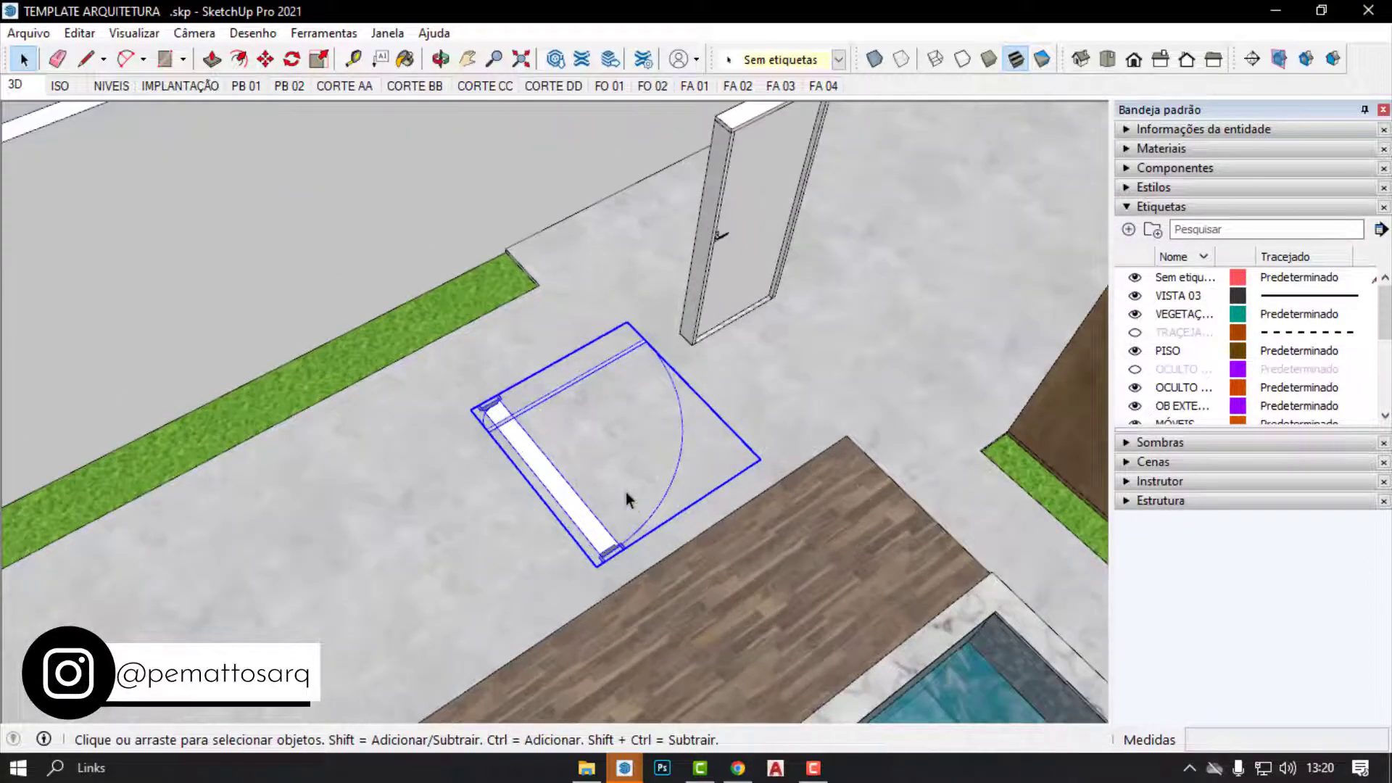
left_click(838, 60)
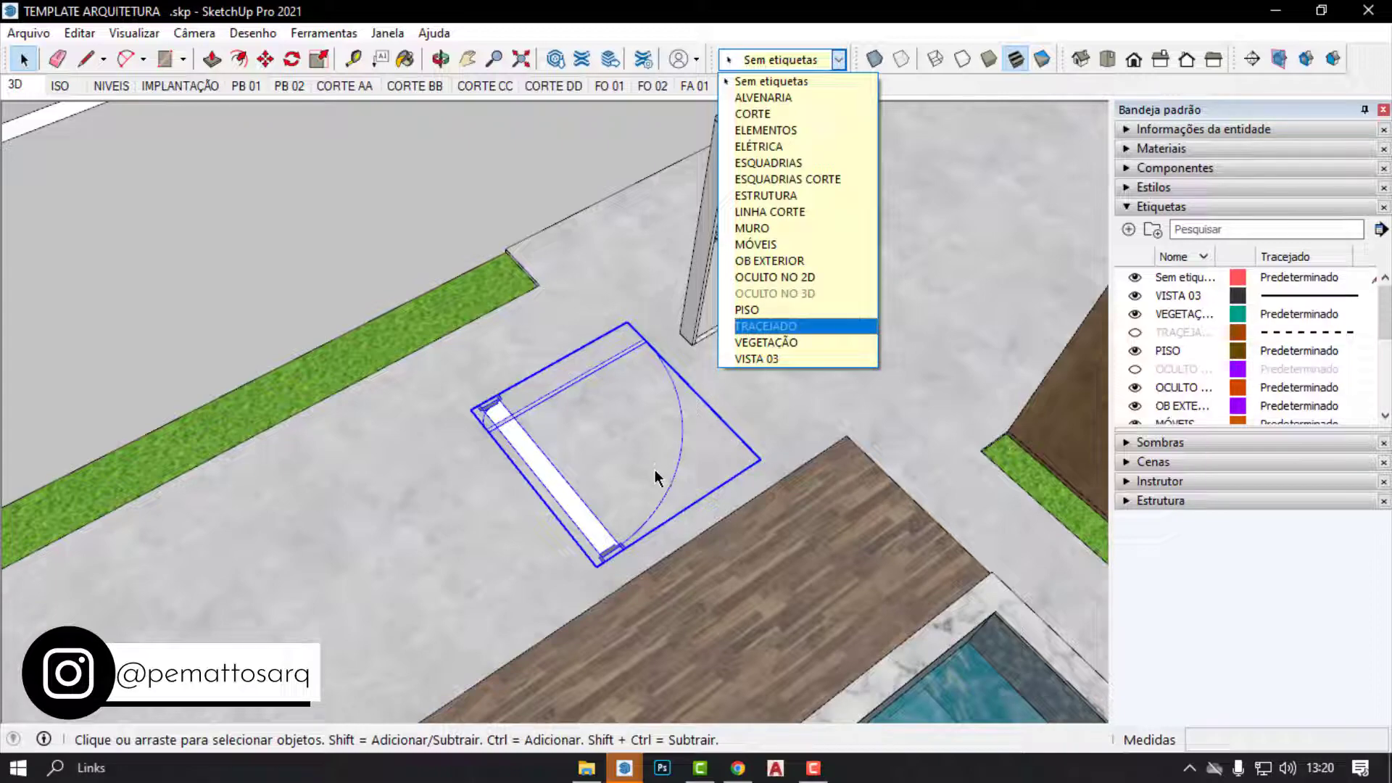
Tag the door block OCULTO NO 3D and check it in the PB 01 floor-plan scene.
left_click(799, 294)
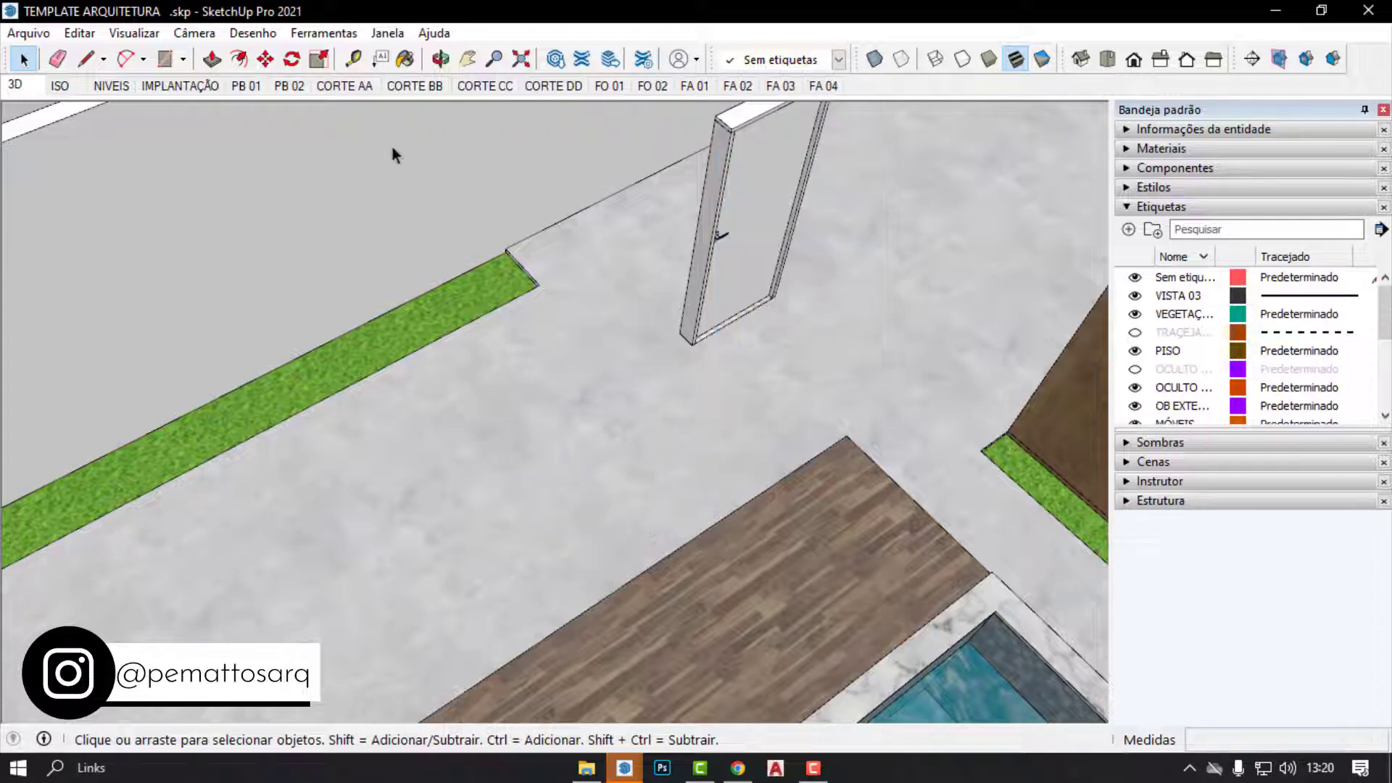
left_click(254, 86)
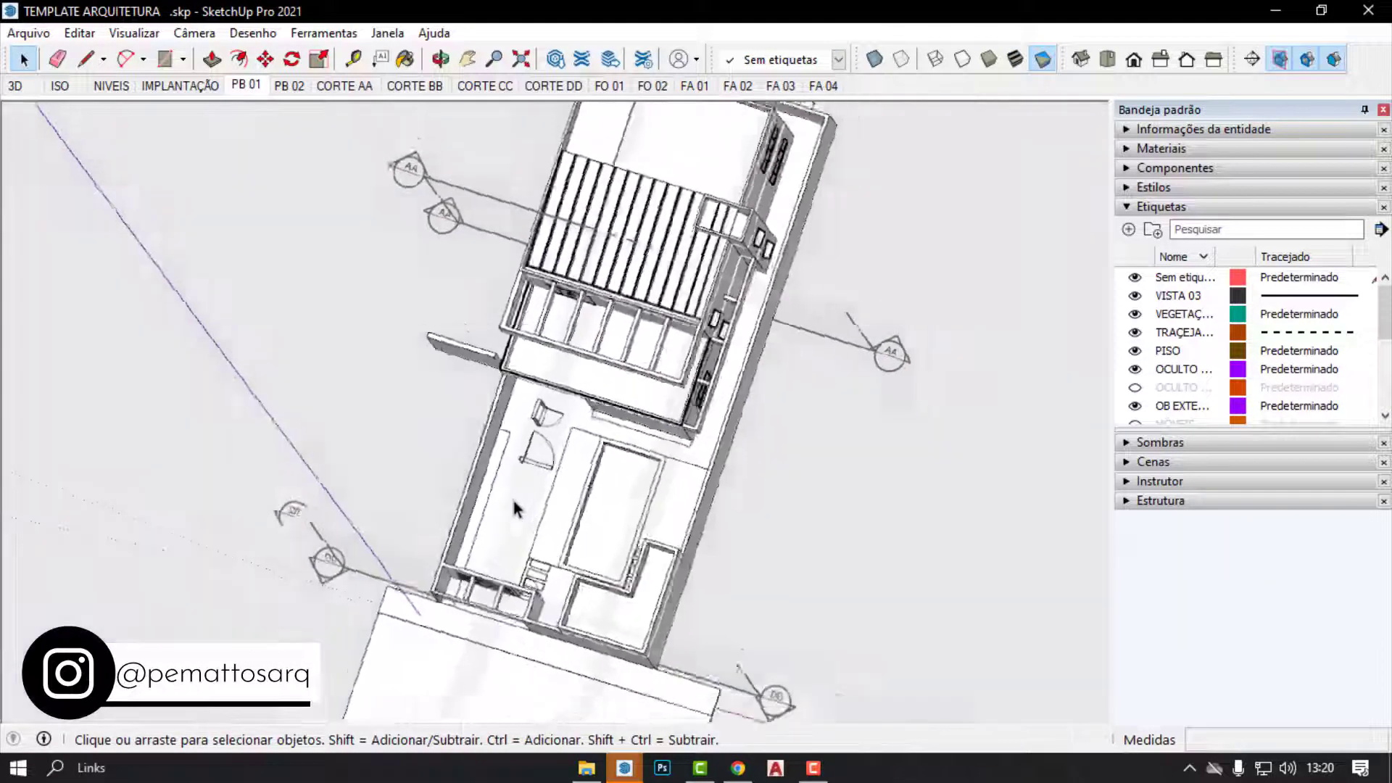
scroll(508, 389, "up", 3)
scroll(551, 449, "up", 3)
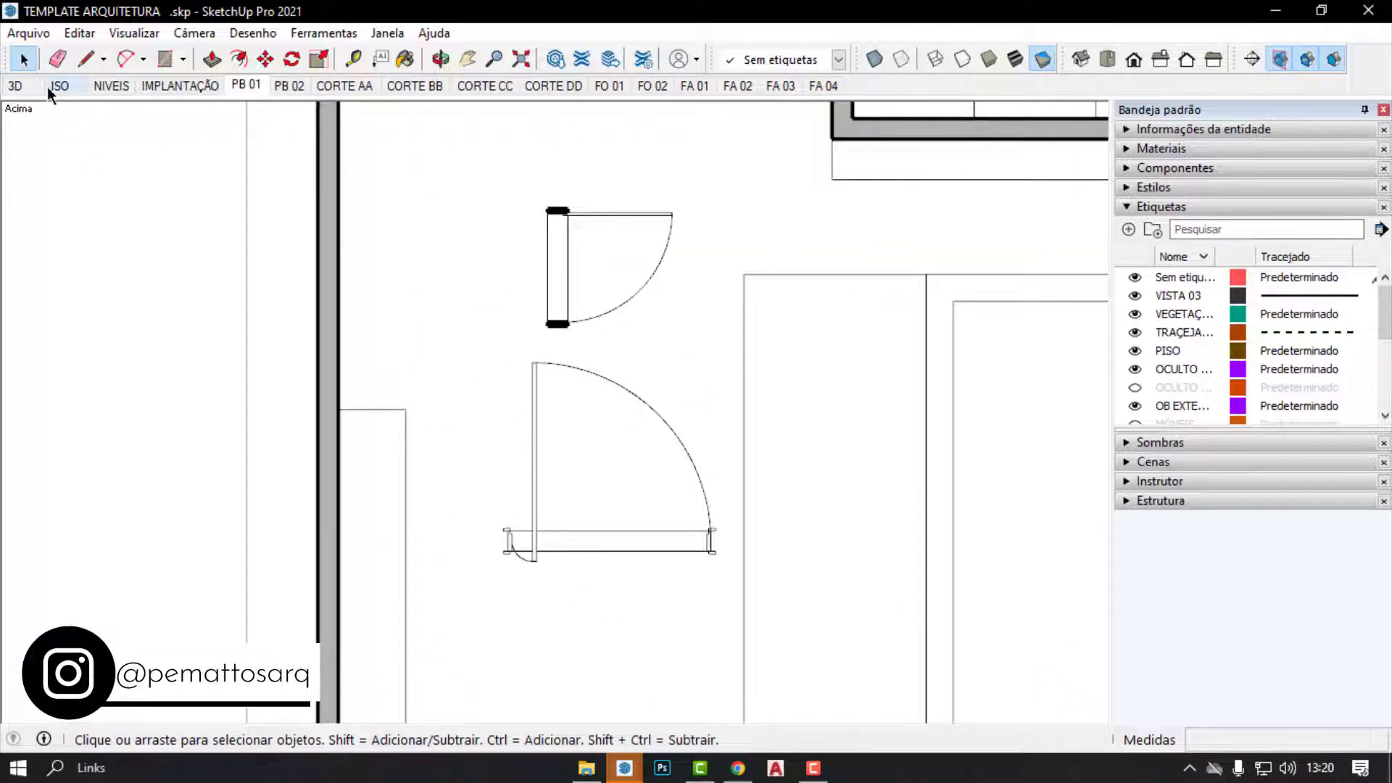
Return to the 3D scene and zoom in top-down on the walkway beside the pool.
left_click(10, 86)
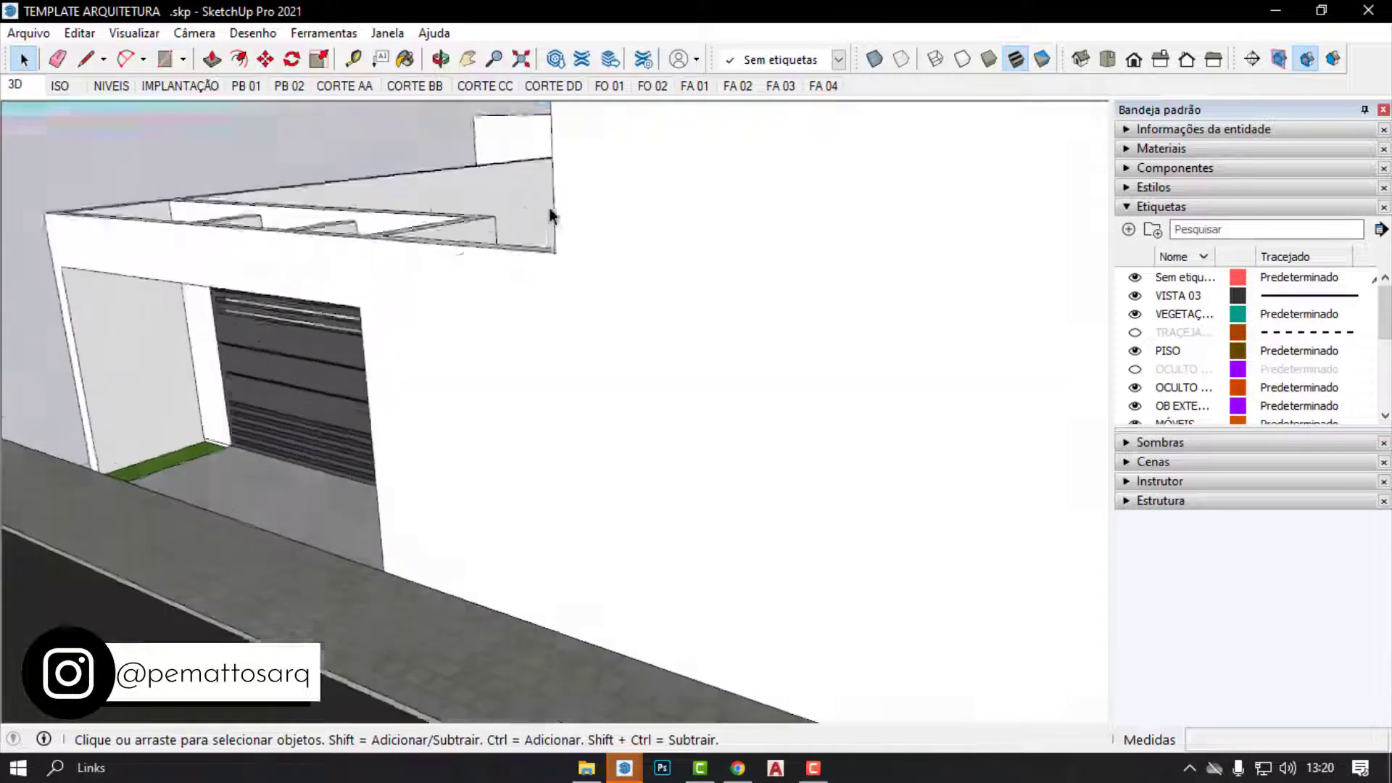
mouse_move(552, 214)
middle_mouse_down()
mouse_move(722, 410)
mouse_move(870, 675)
middle_mouse_up()
scroll(725, 471, "down", 3)
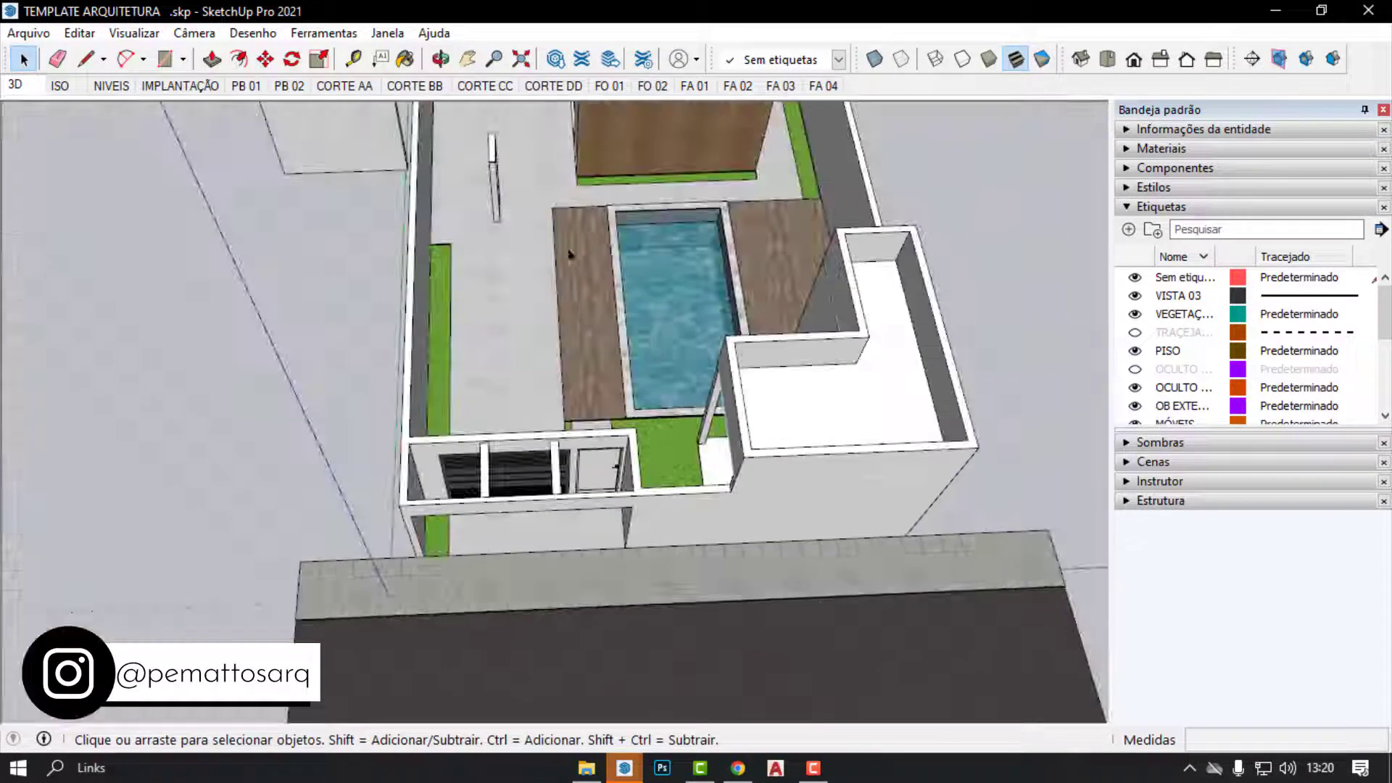
scroll(568, 258, "up", 4)
scroll(500, 116, "up", 2)
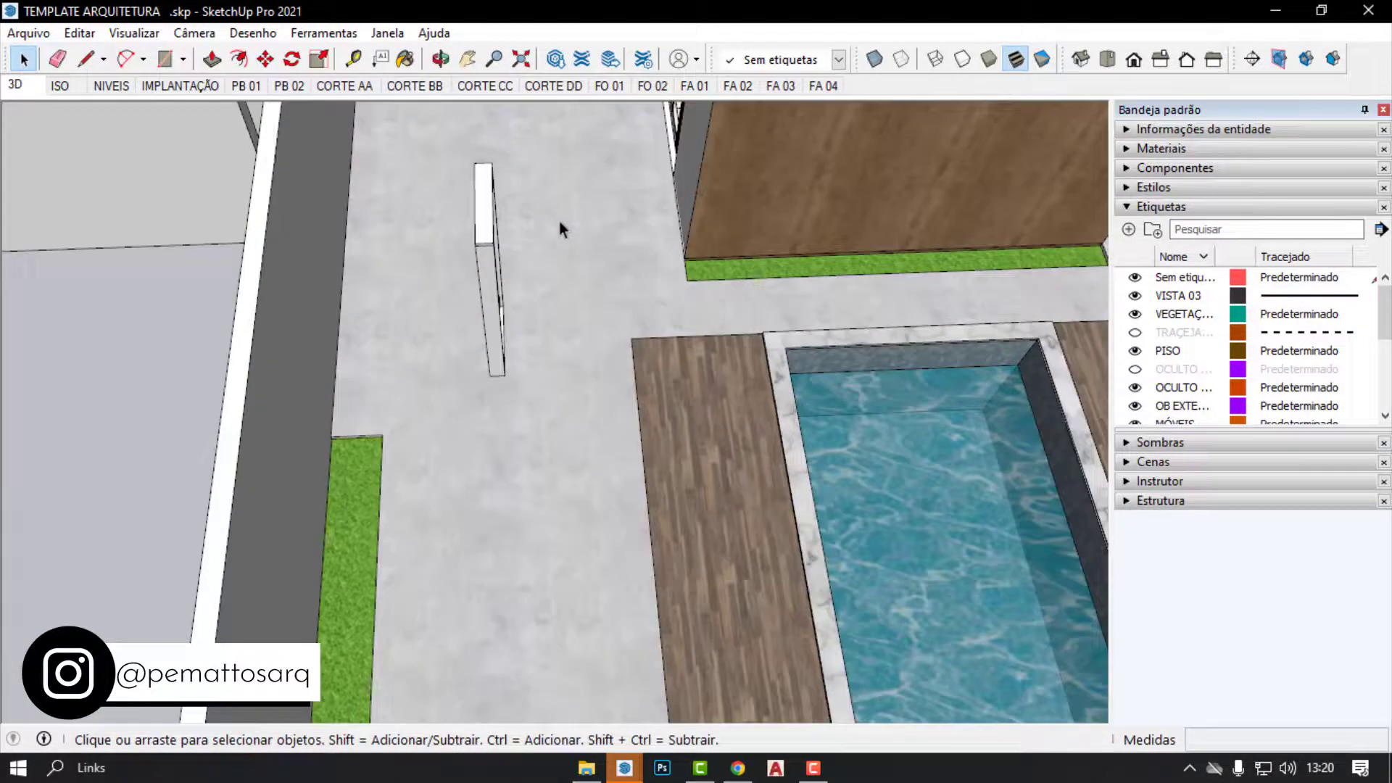
Import the 2D stair block and place it on the walkway beside the pool.
left_click(28, 33)
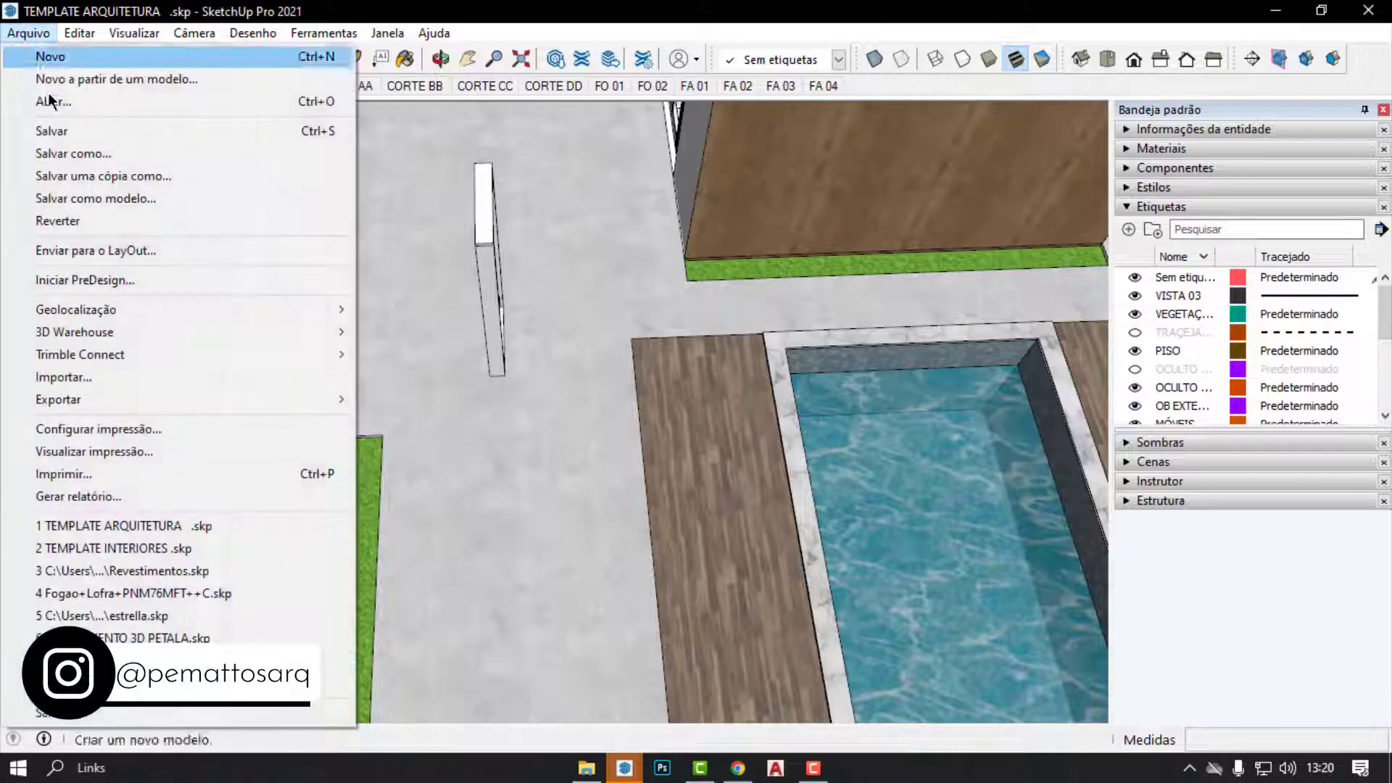
left_click(109, 385)
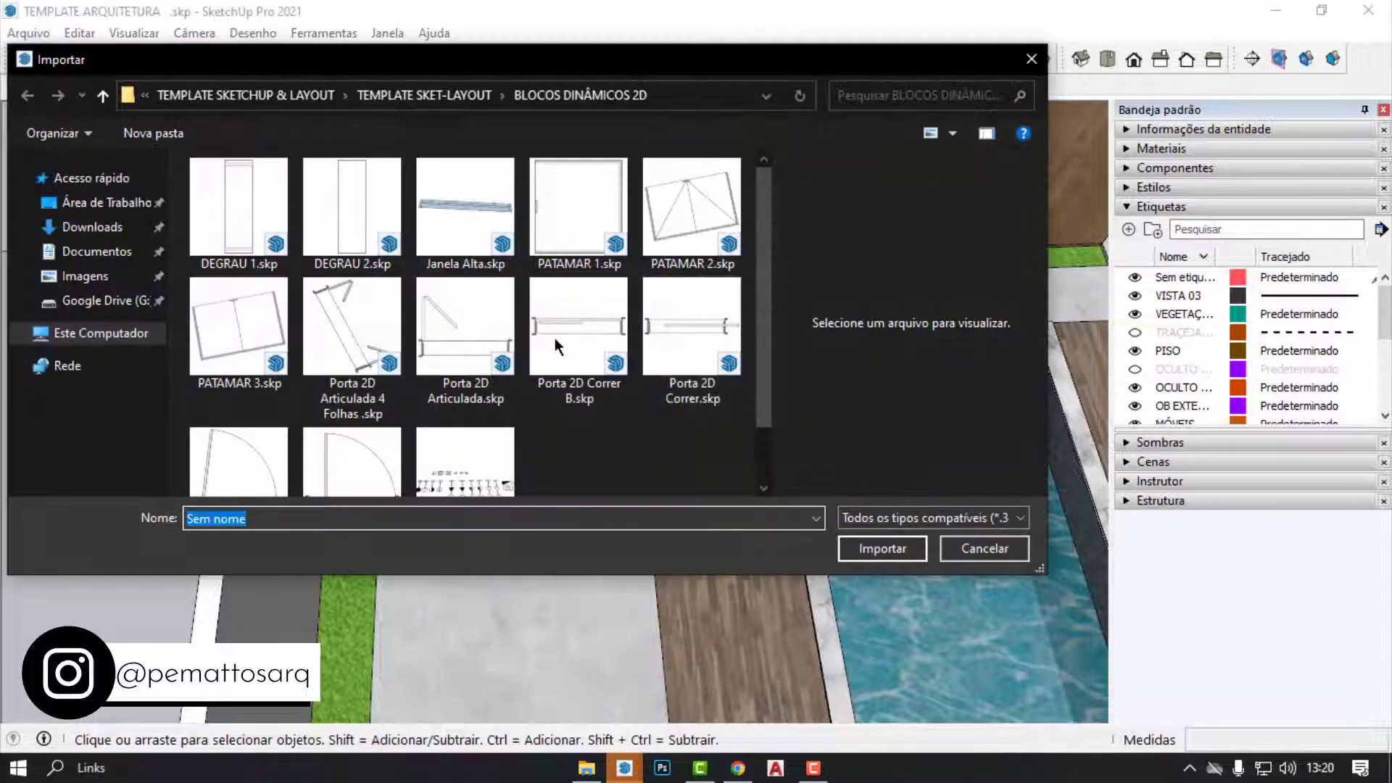
double_click(246, 224)
left_click(508, 589)
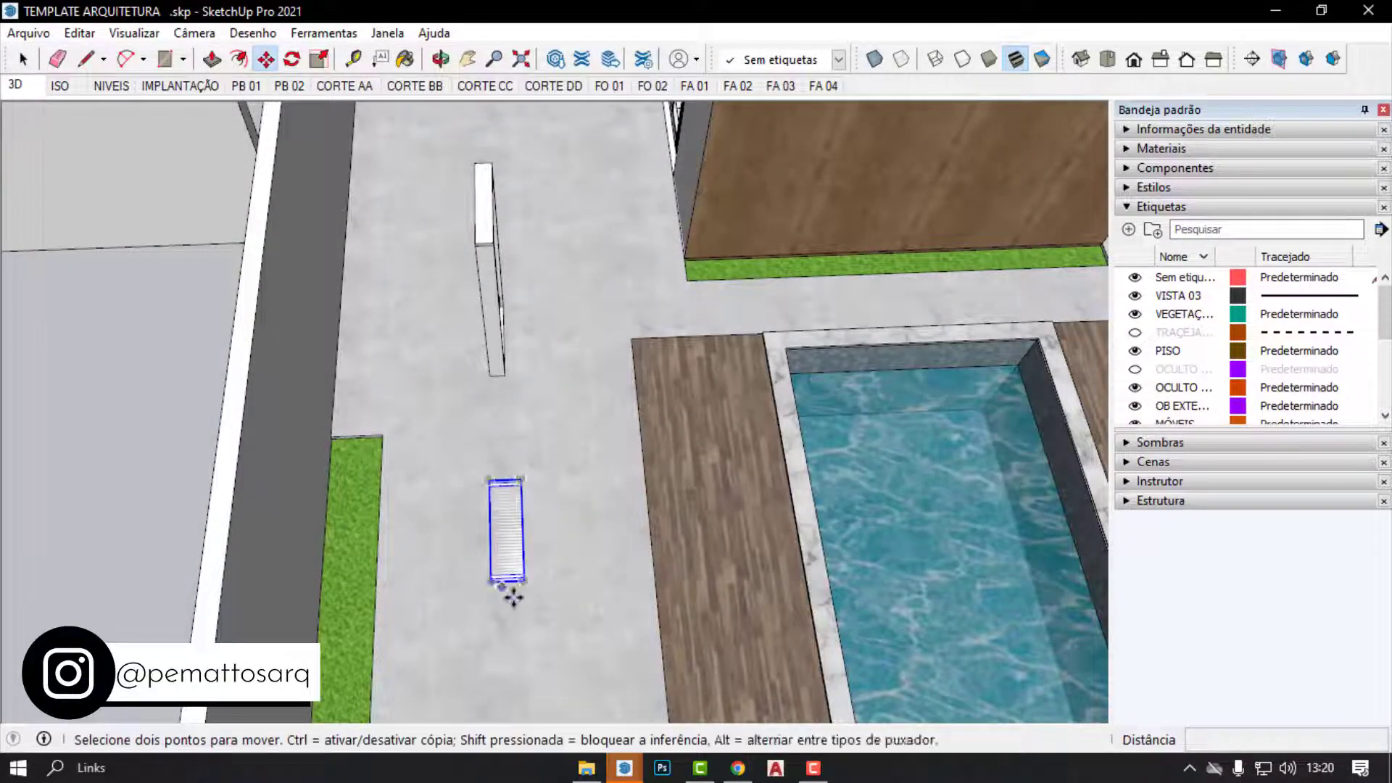
scroll(508, 588, "up", 2)
scroll(494, 581, "up", 2)
scroll(684, 551, "down", 3)
middle_click_drag(652, 504, 565, 413)
scroll(562, 575, "up", 3)
scroll(562, 575, "up", 2)
Review the stair block's dynamic component options.
right_click(596, 544)
mouse_move(697, 515)
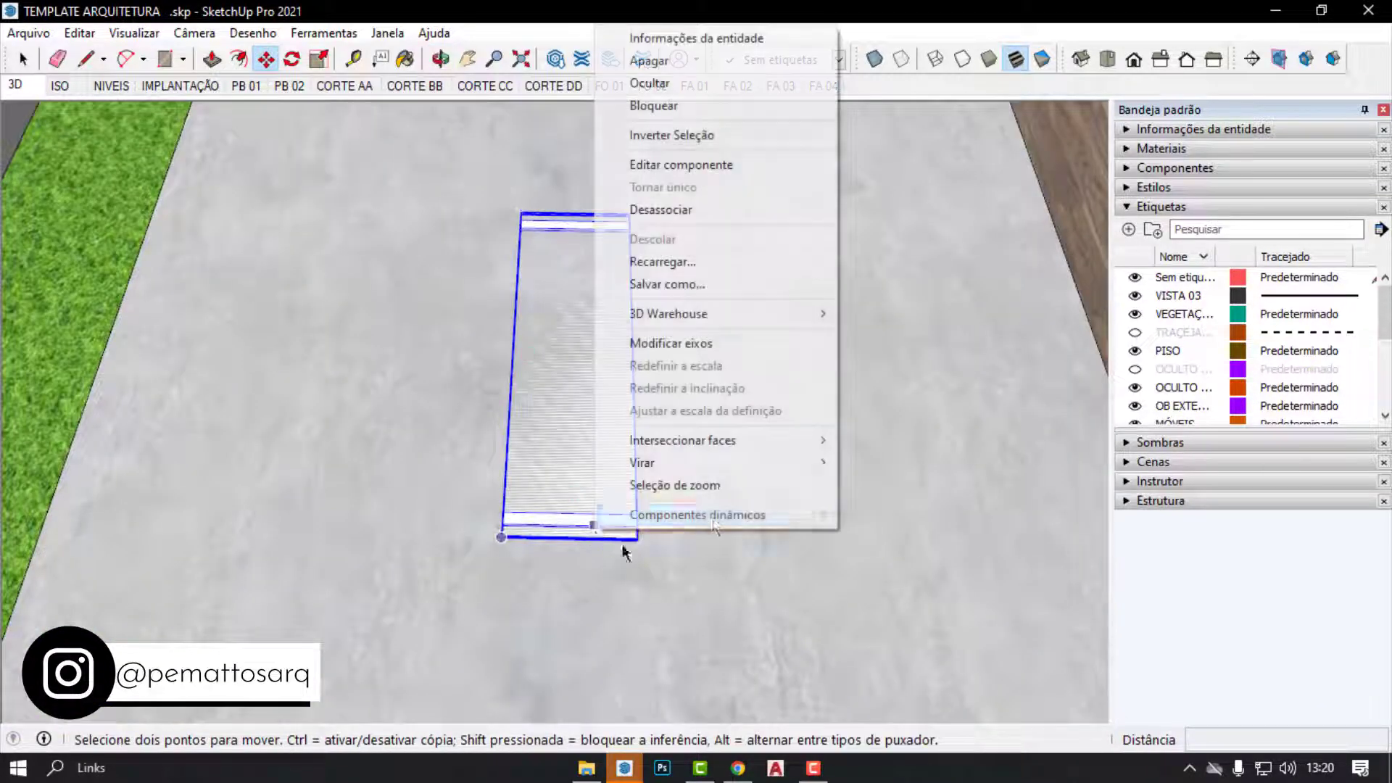
left_click(920, 516)
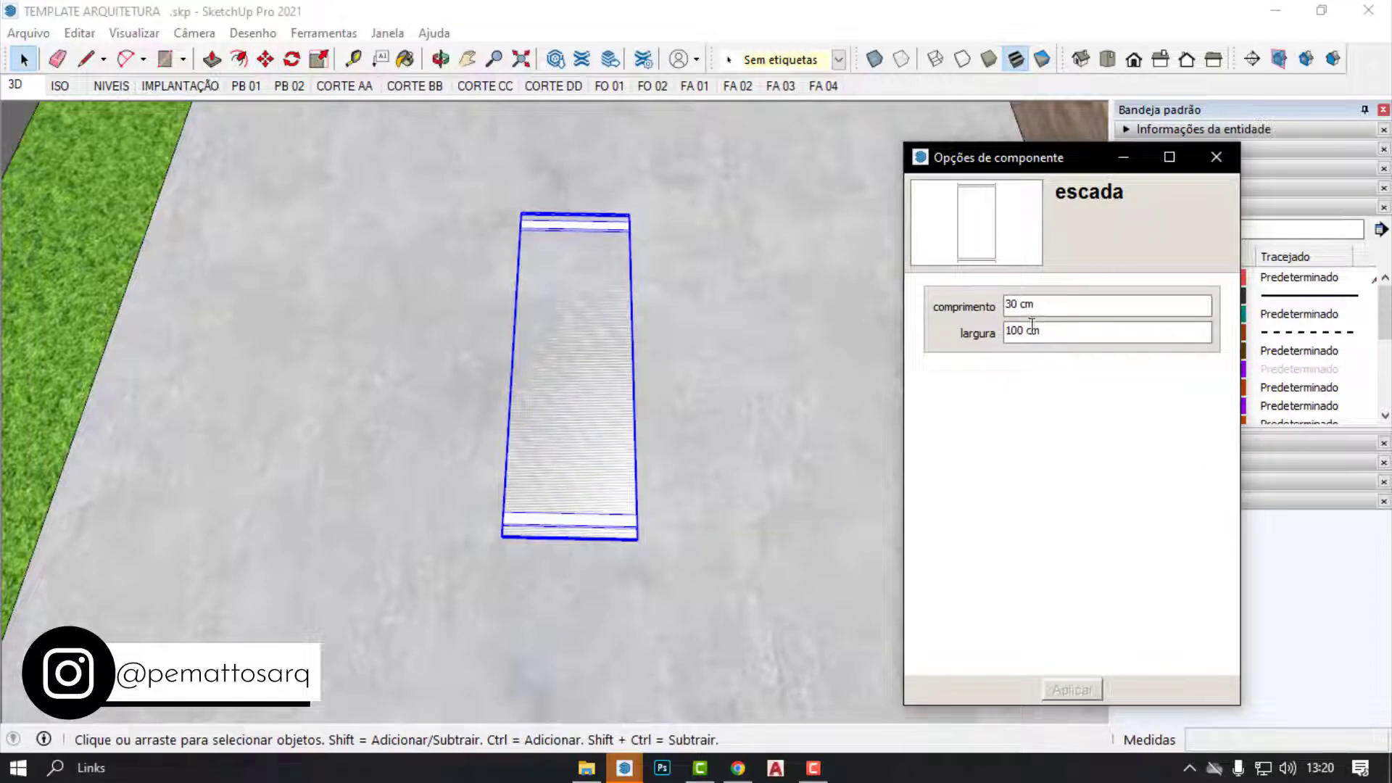
left_click(1215, 157)
scroll(496, 546, "up", 2)
scroll(624, 562, "up", 1)
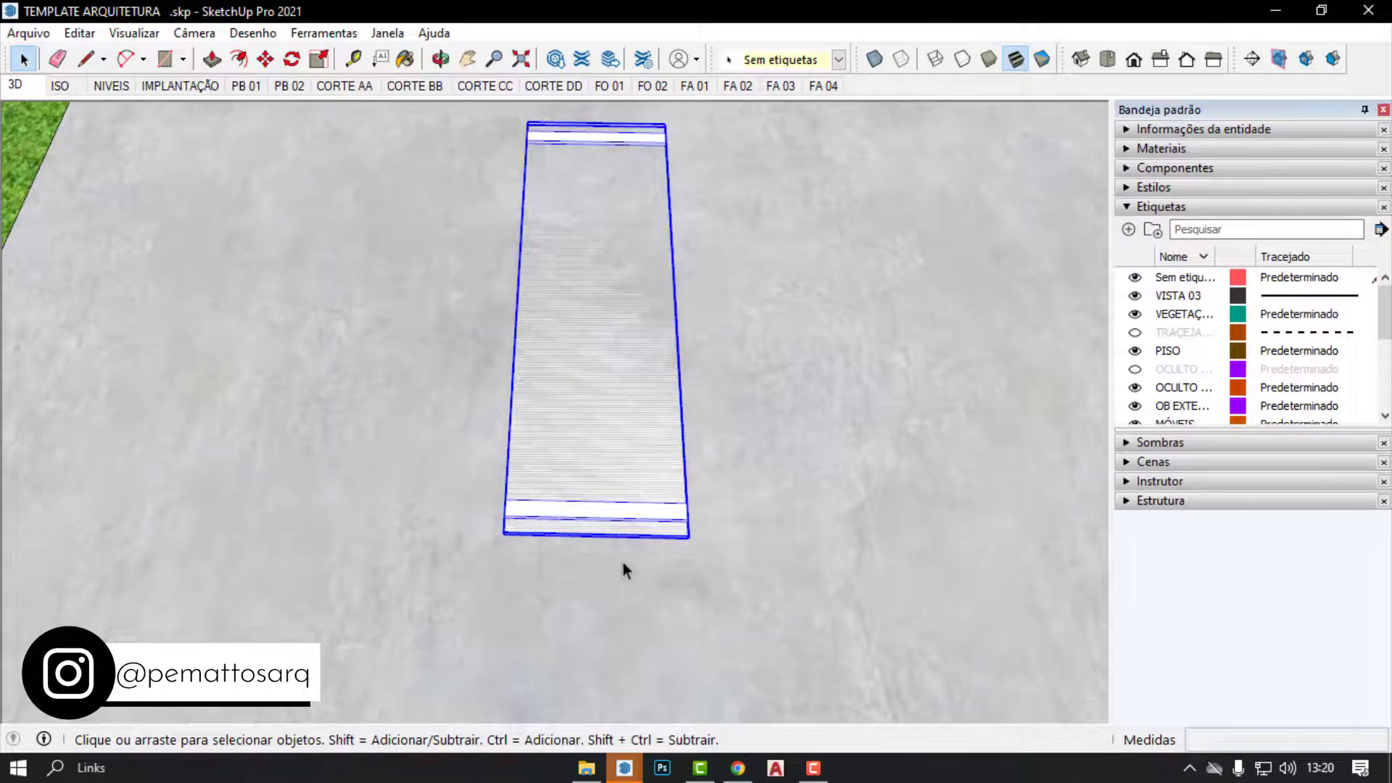
scroll(683, 557, "up", 3)
Make a trial copy of the stair block, then delete the misplaced copy.
key("m")
left_click(708, 523)
key("ctrl")
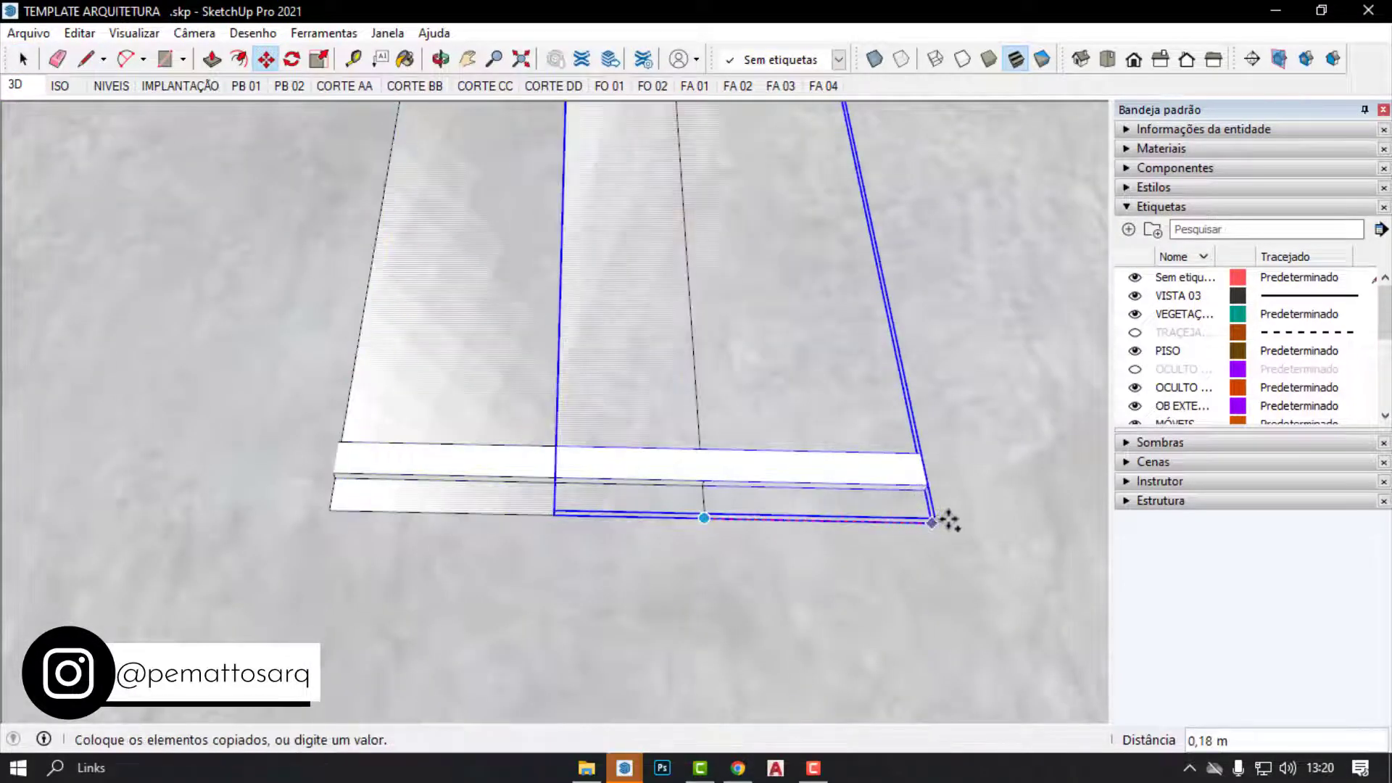
left_click(969, 521)
left_click(591, 515)
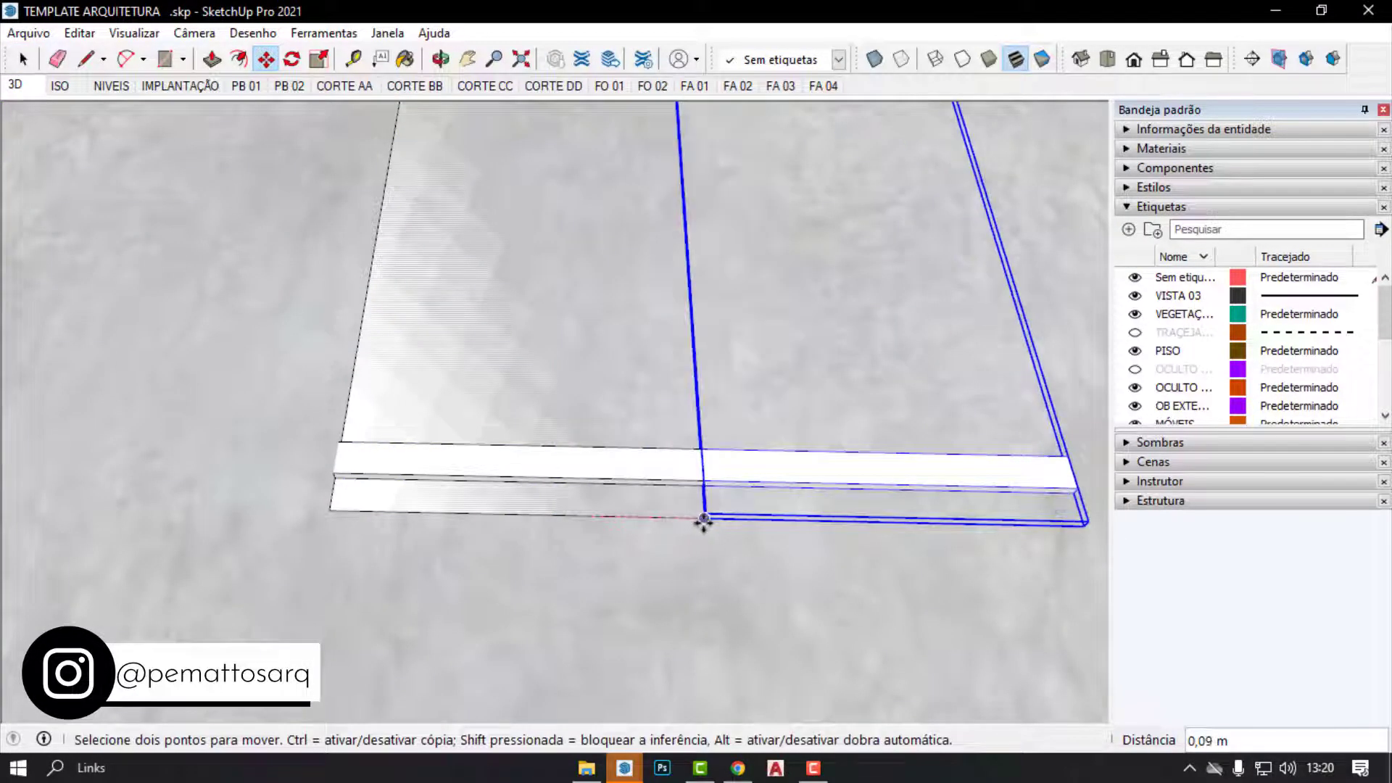
left_click(702, 520)
scroll(684, 519, "down", 3)
key("space")
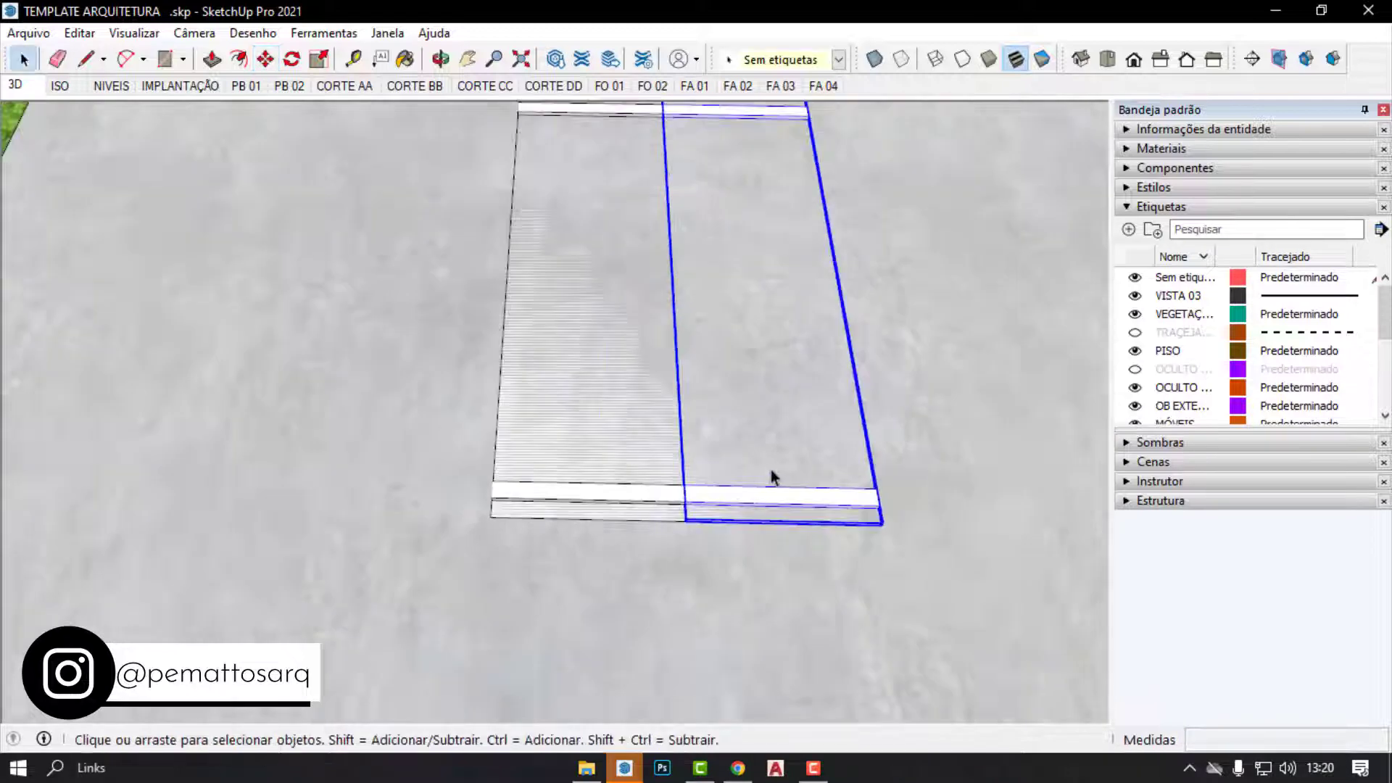
key("Delete")
left_click(619, 491)
scroll(638, 516, "up", 2)
scroll(737, 528, "up", 3)
Copy the stair tread 0,30 m aside and repeat it 5x into a row of steps.
key("m")
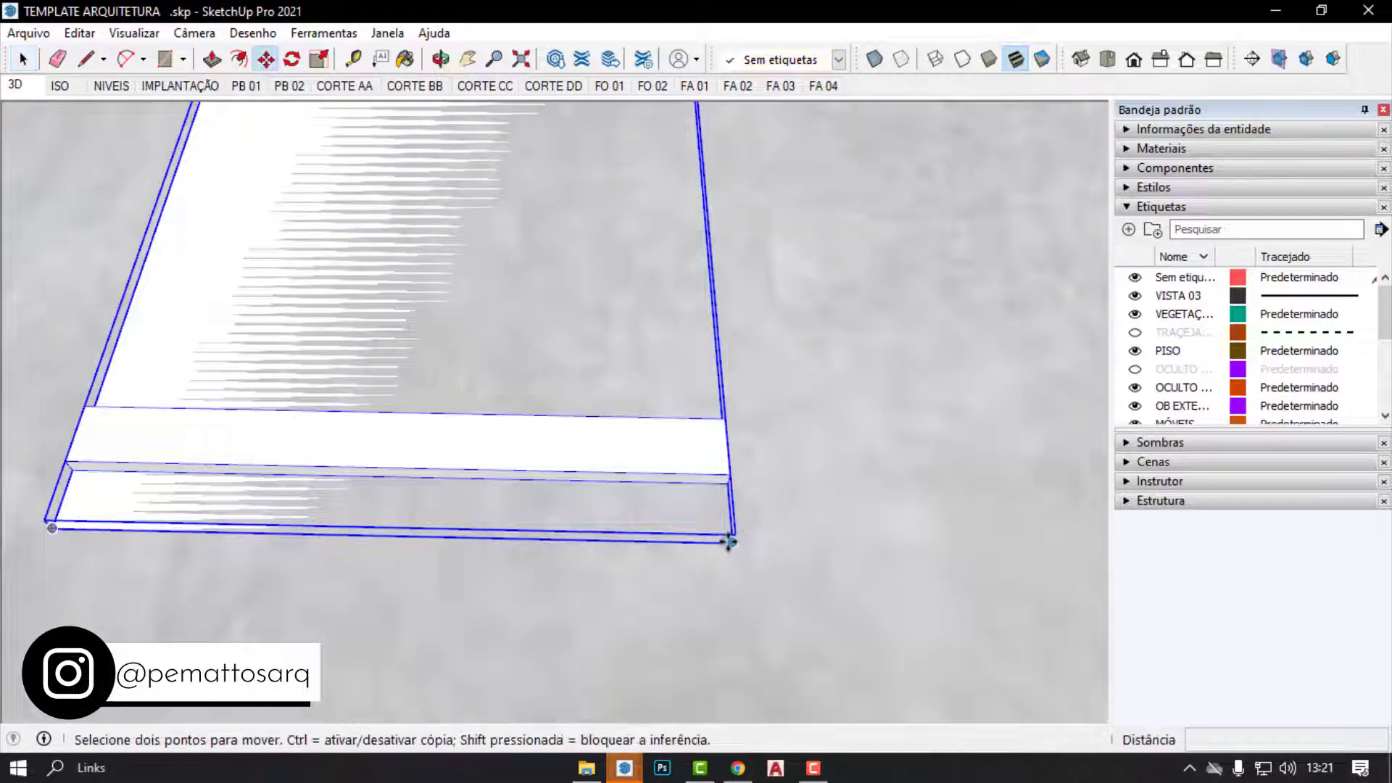
key("ctrl")
left_click(729, 540)
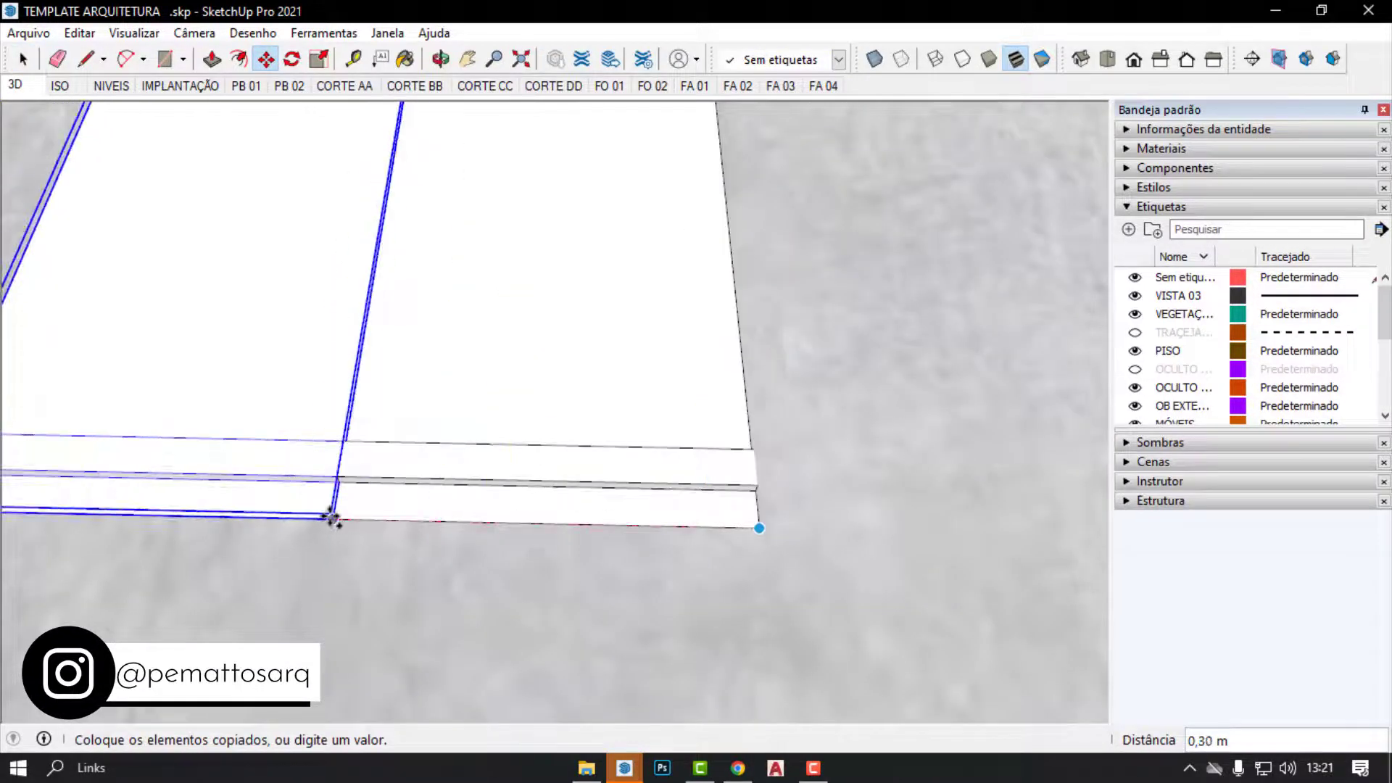
left_click(332, 518)
scroll(659, 522, "down", 2)
scroll(669, 535, "down", 3)
scroll(674, 533, "down", 3)
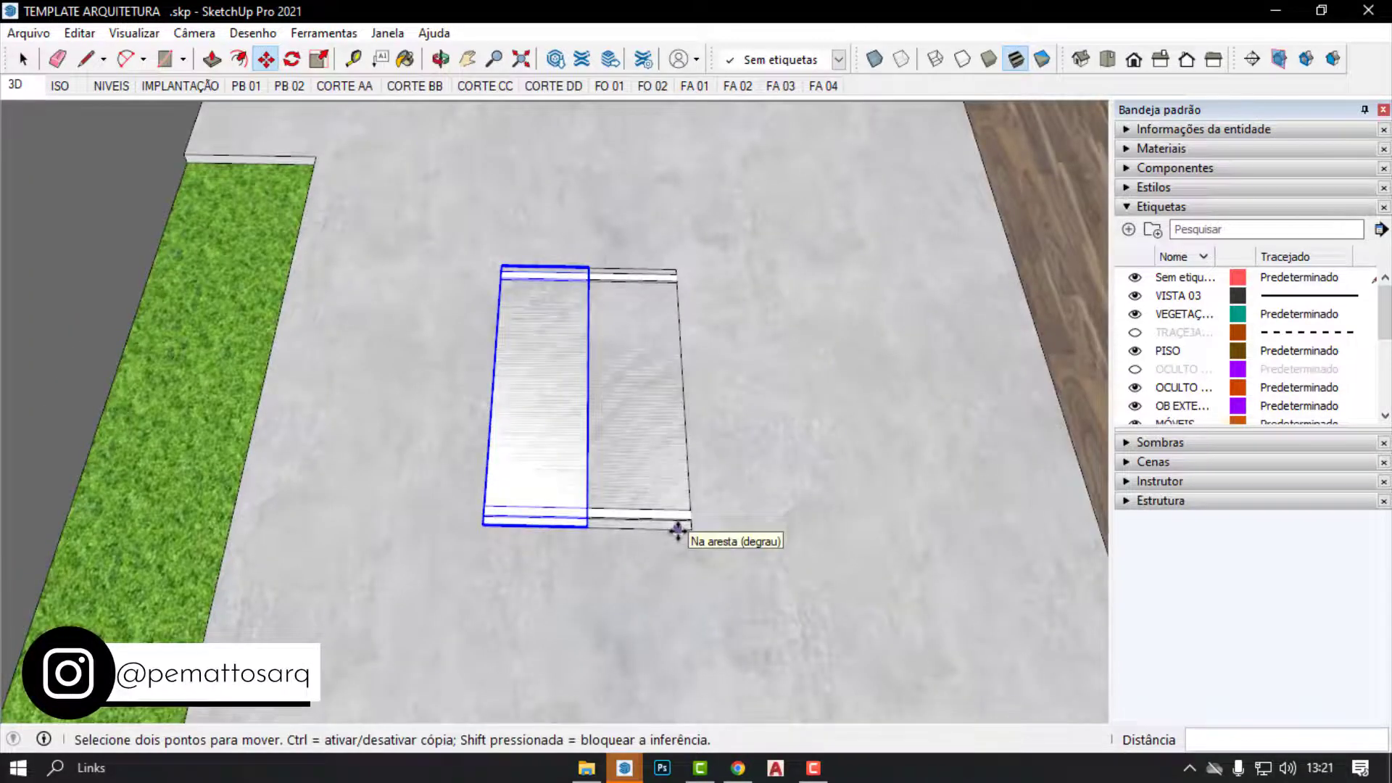
type("5")
key("Return")
scroll(678, 532, "down", 2)
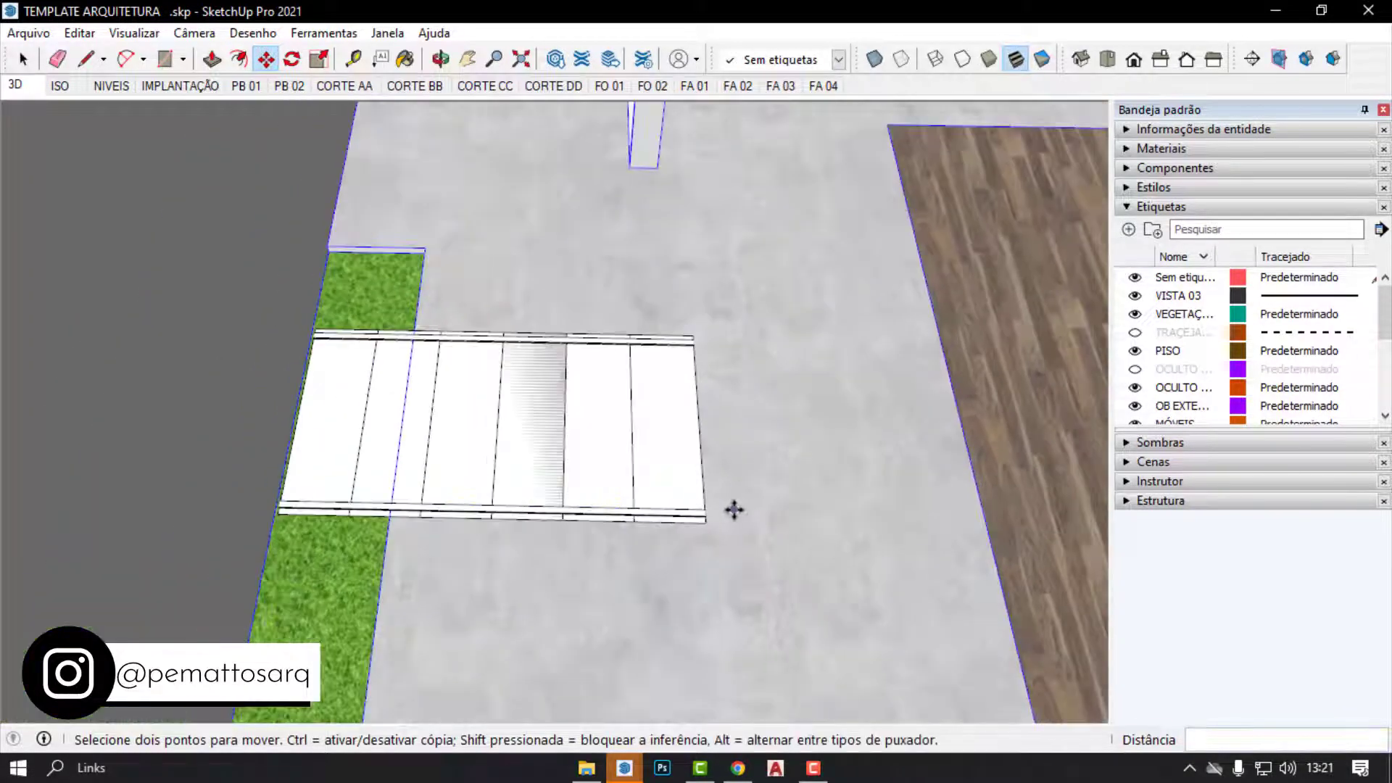
mouse_move(733, 507)
middle_mouse_down()
mouse_move(565, 581)
mouse_move(550, 559)
middle_mouse_up()
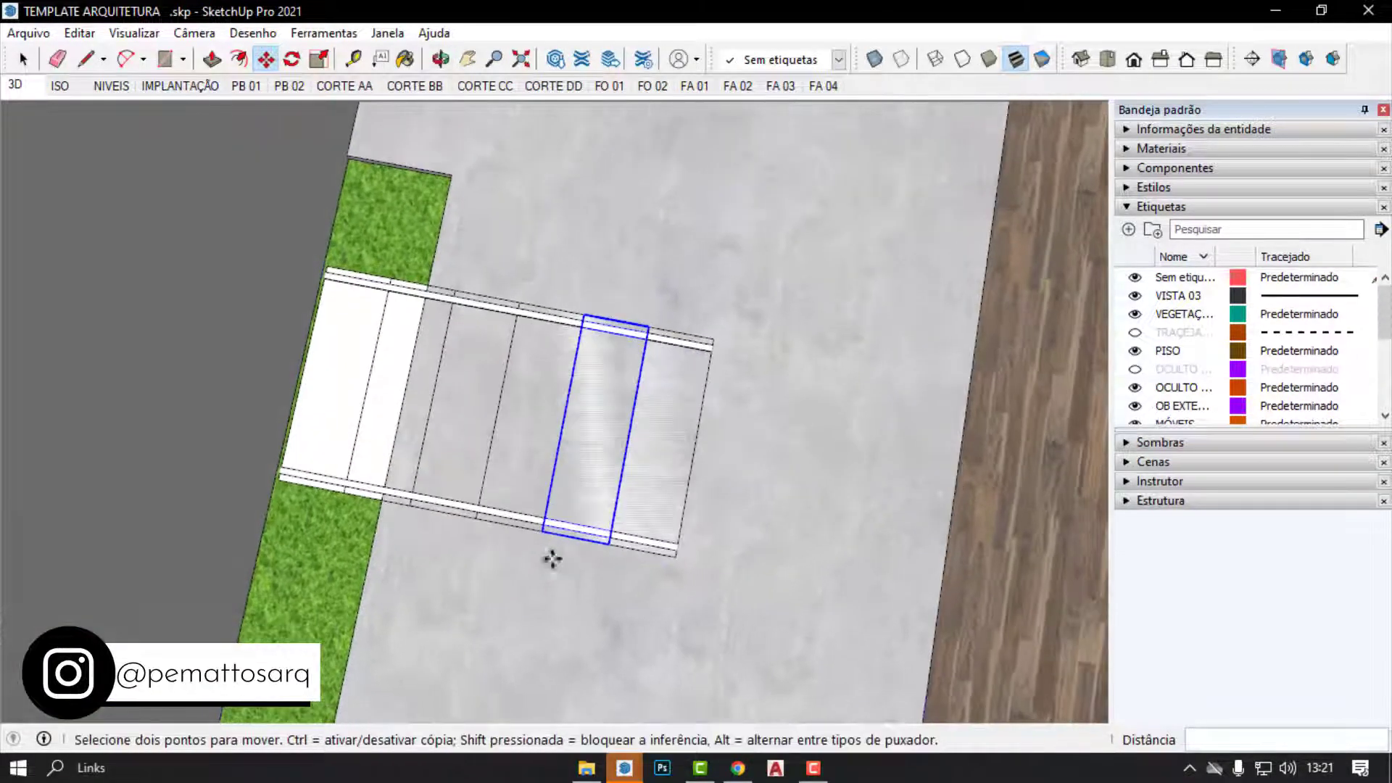
middle_click_drag(533, 383, 553, 317)
Select the five stair treads in the row.
key("space")
left_click(405, 366)
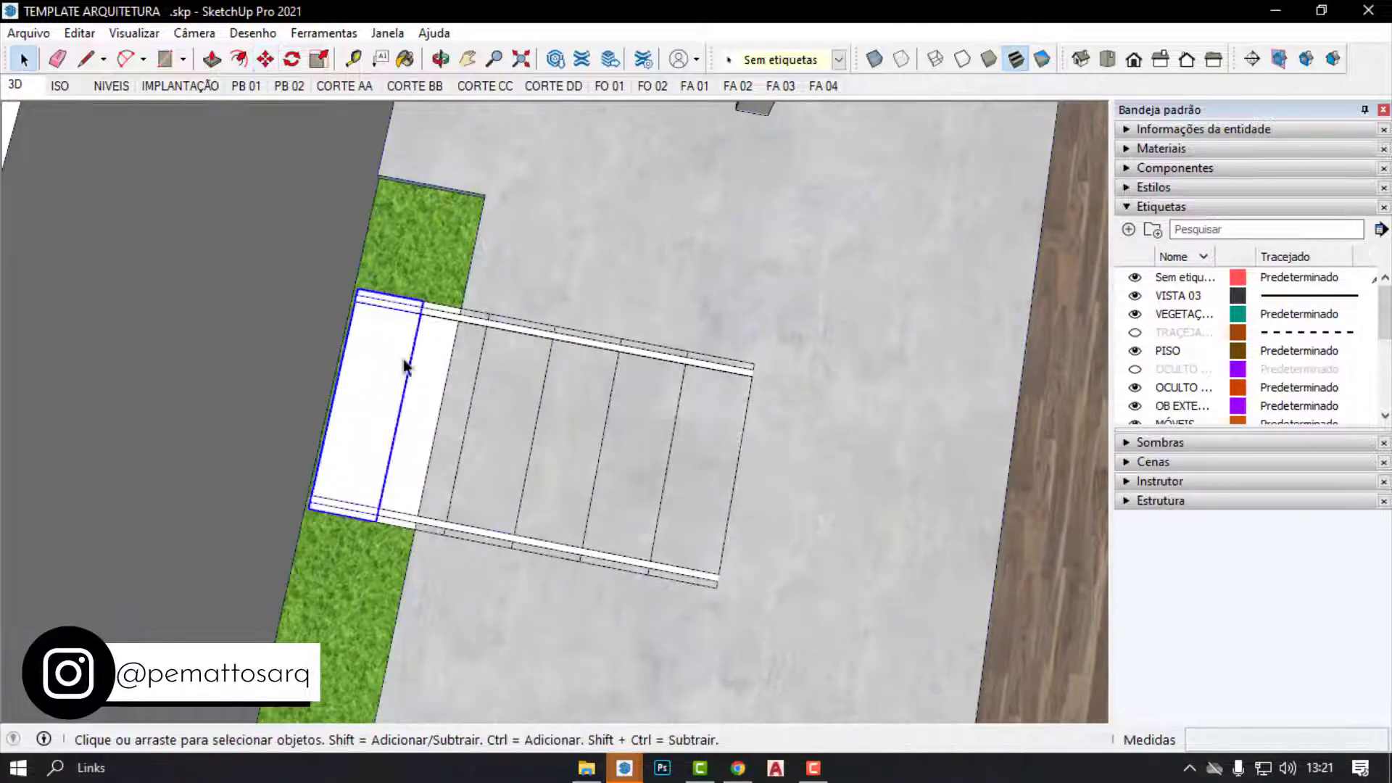
left_click(440, 373, "ctrl")
left_click(551, 341, "ctrl")
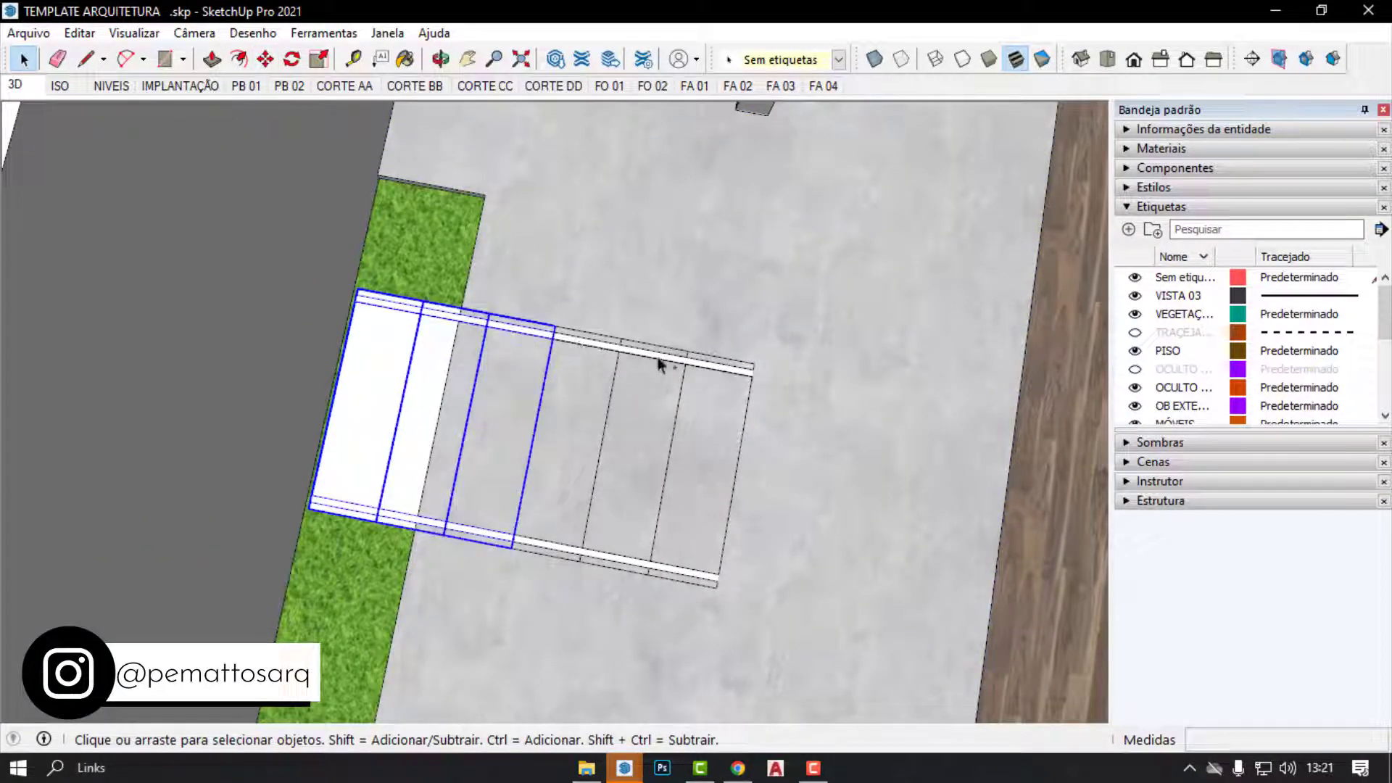
left_click(680, 362, "ctrl")
left_click(696, 369, "ctrl")
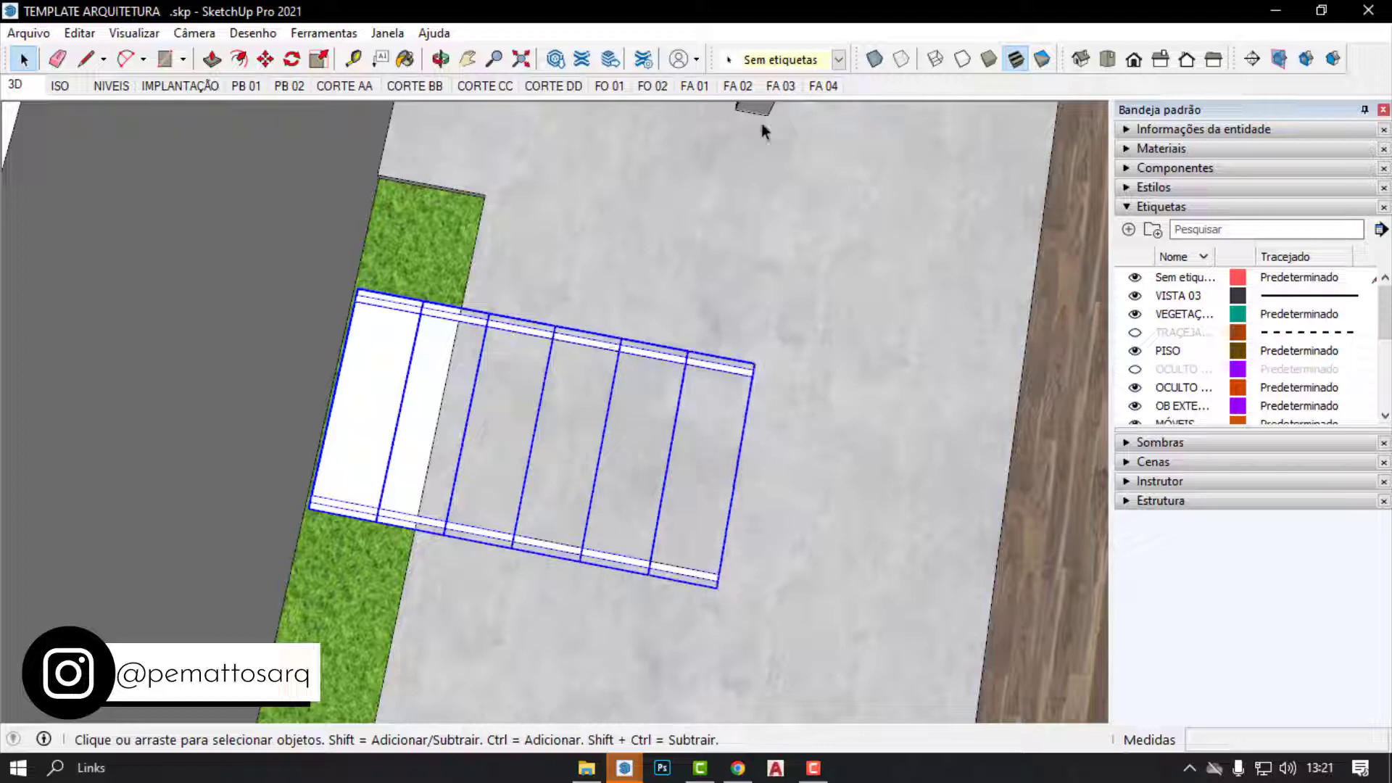
left_click(839, 59)
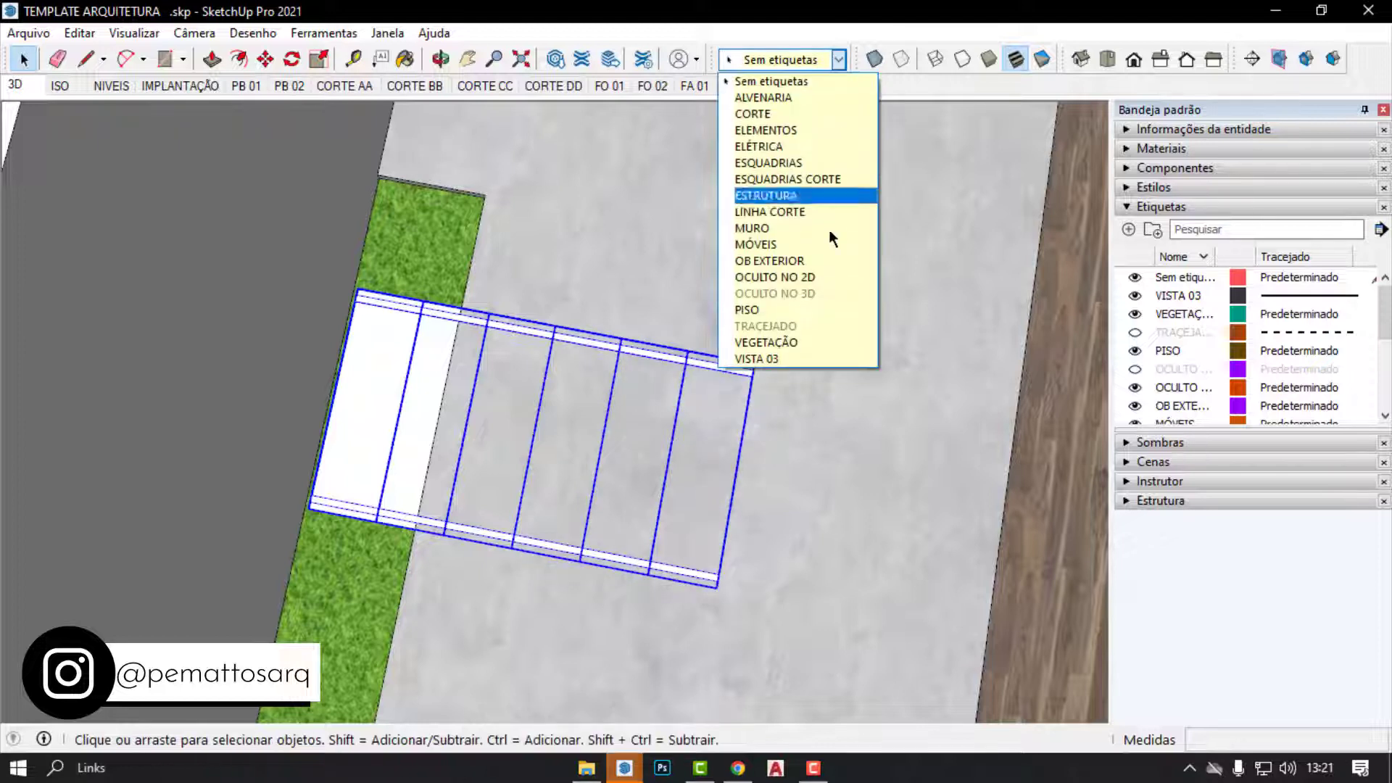
Tag the selected steps OCULTO NO 3D and switch to the PB 01 plan scene.
left_click(822, 293)
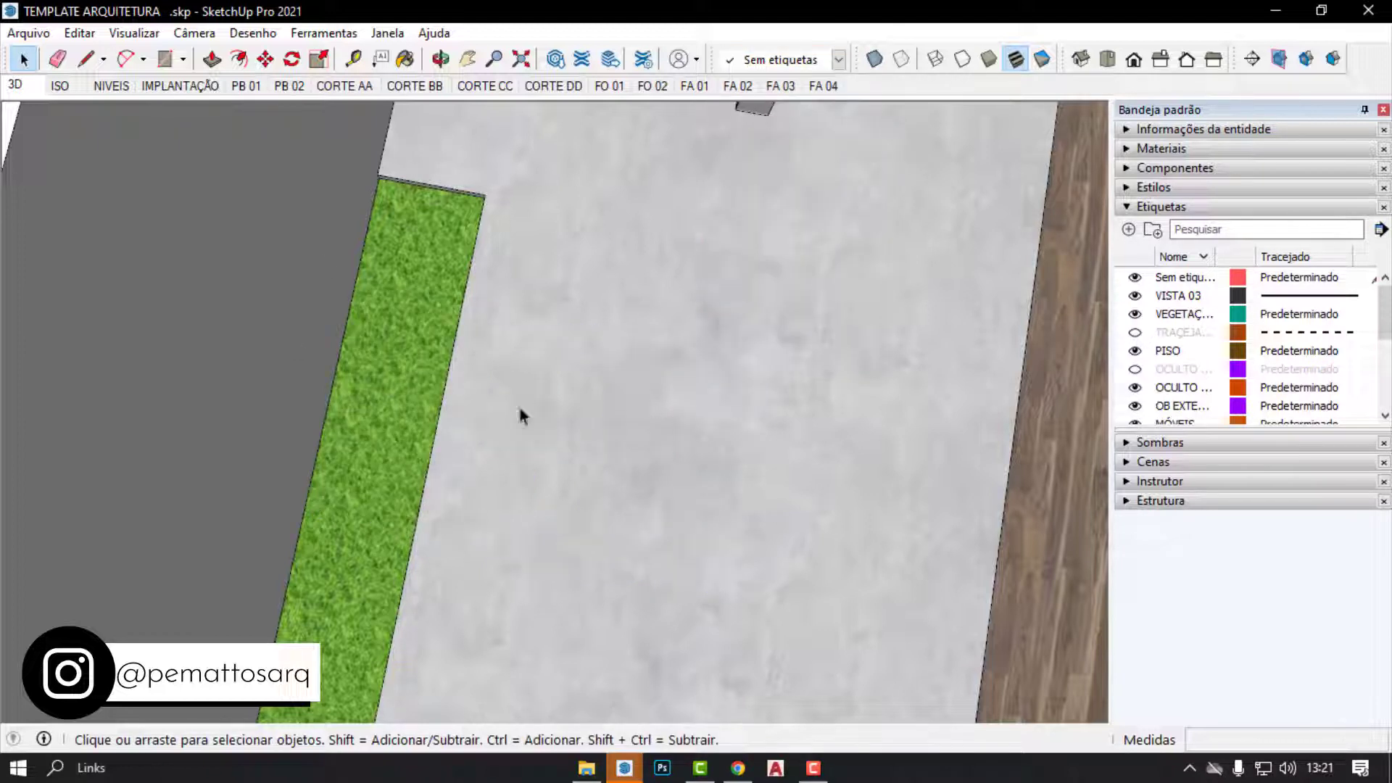
left_click(246, 85)
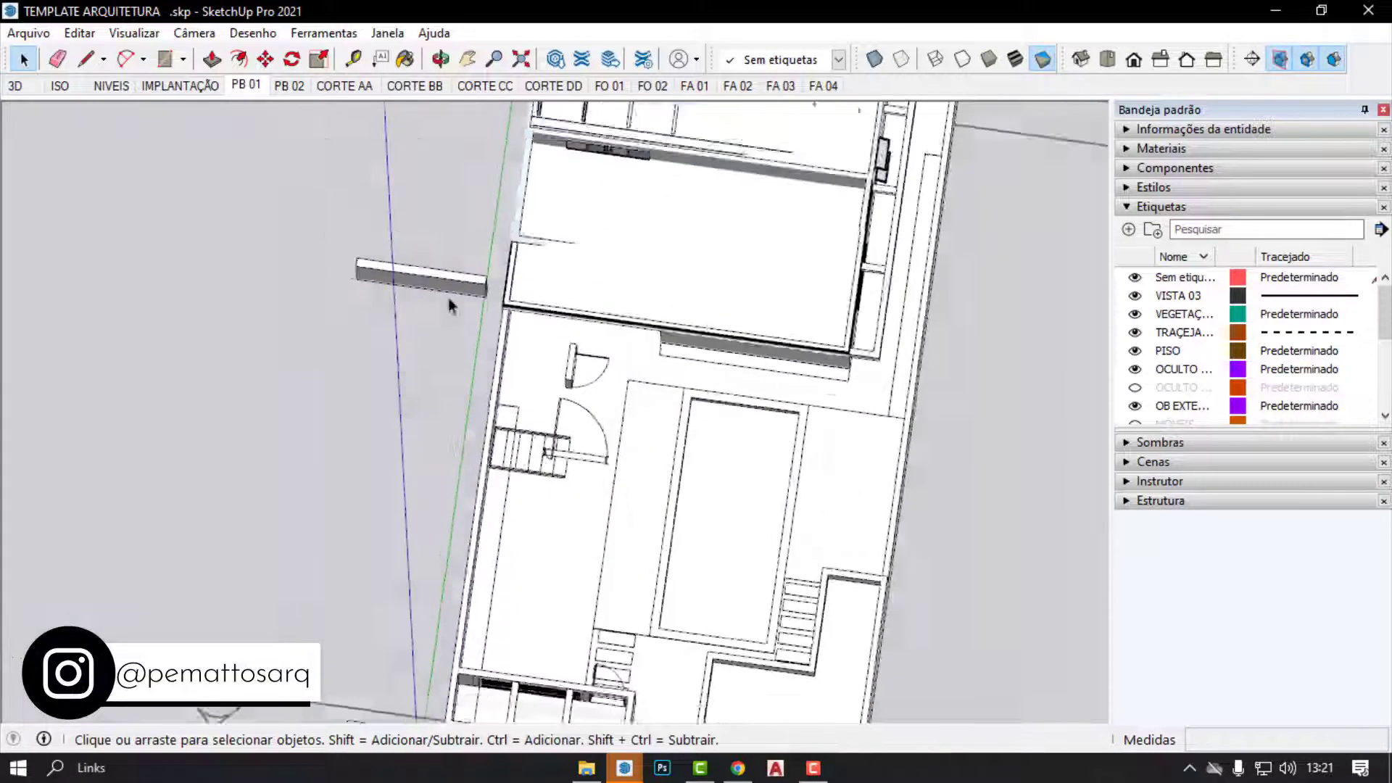
scroll(529, 475, "up", 3)
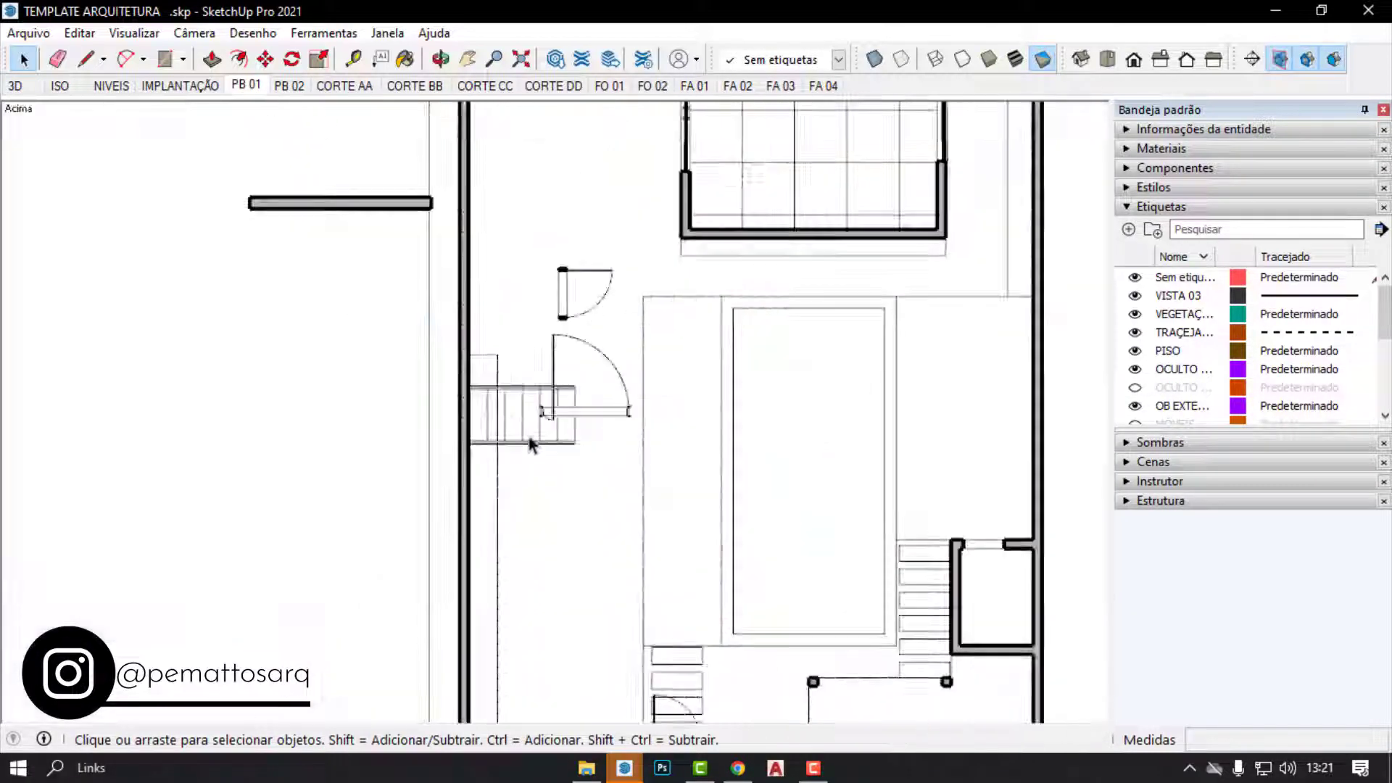
scroll(529, 441, "up", 3)
scroll(526, 370, "up", 2)
Give one stair step in the plan the TRACEJADO tag.
left_click(544, 356)
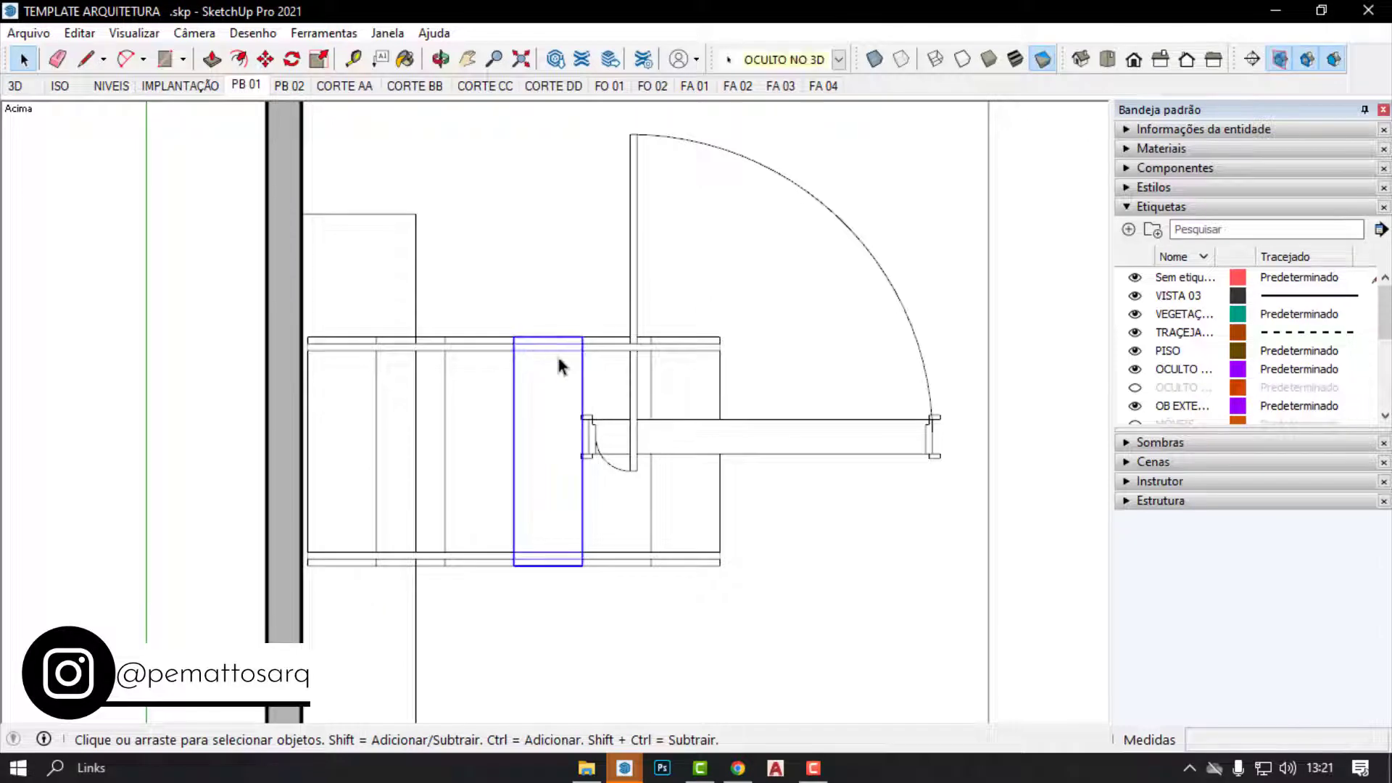
left_click(840, 60)
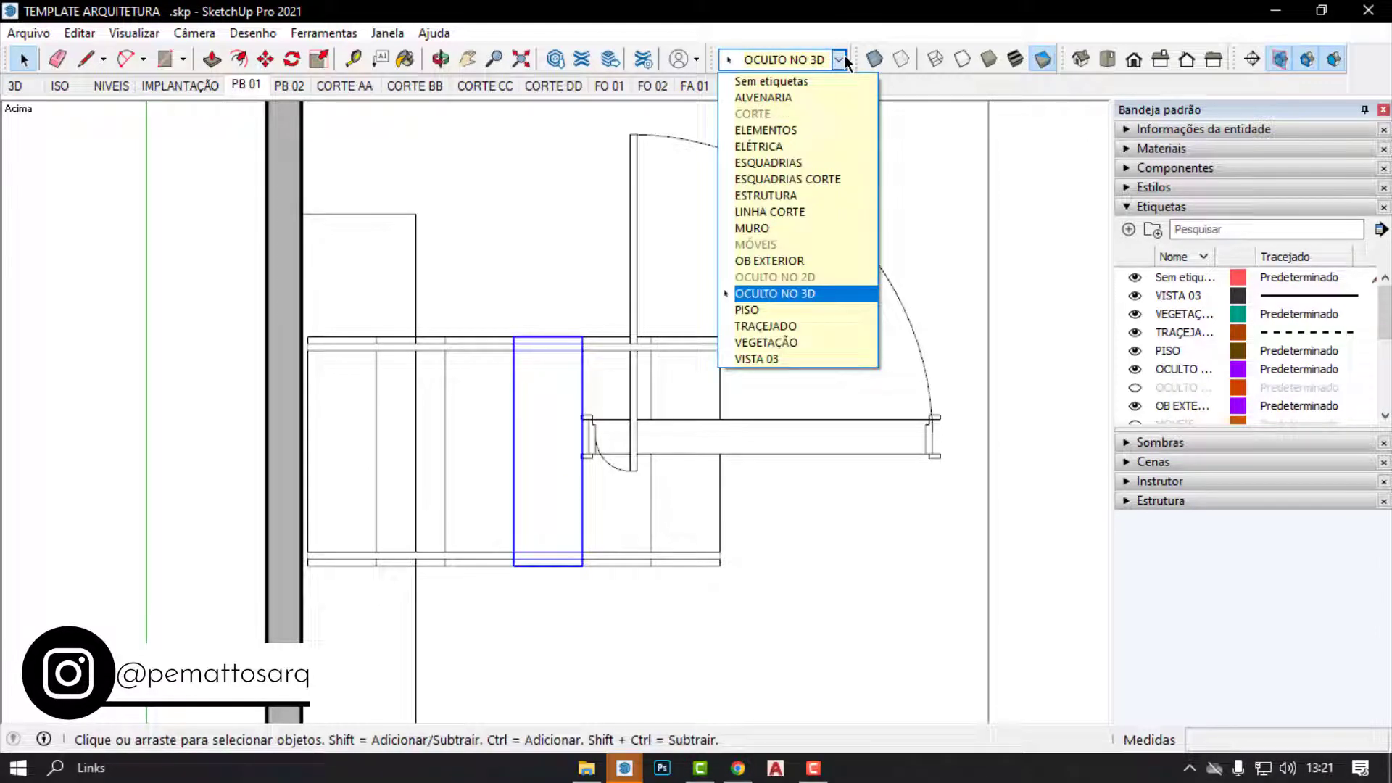
left_click(767, 332)
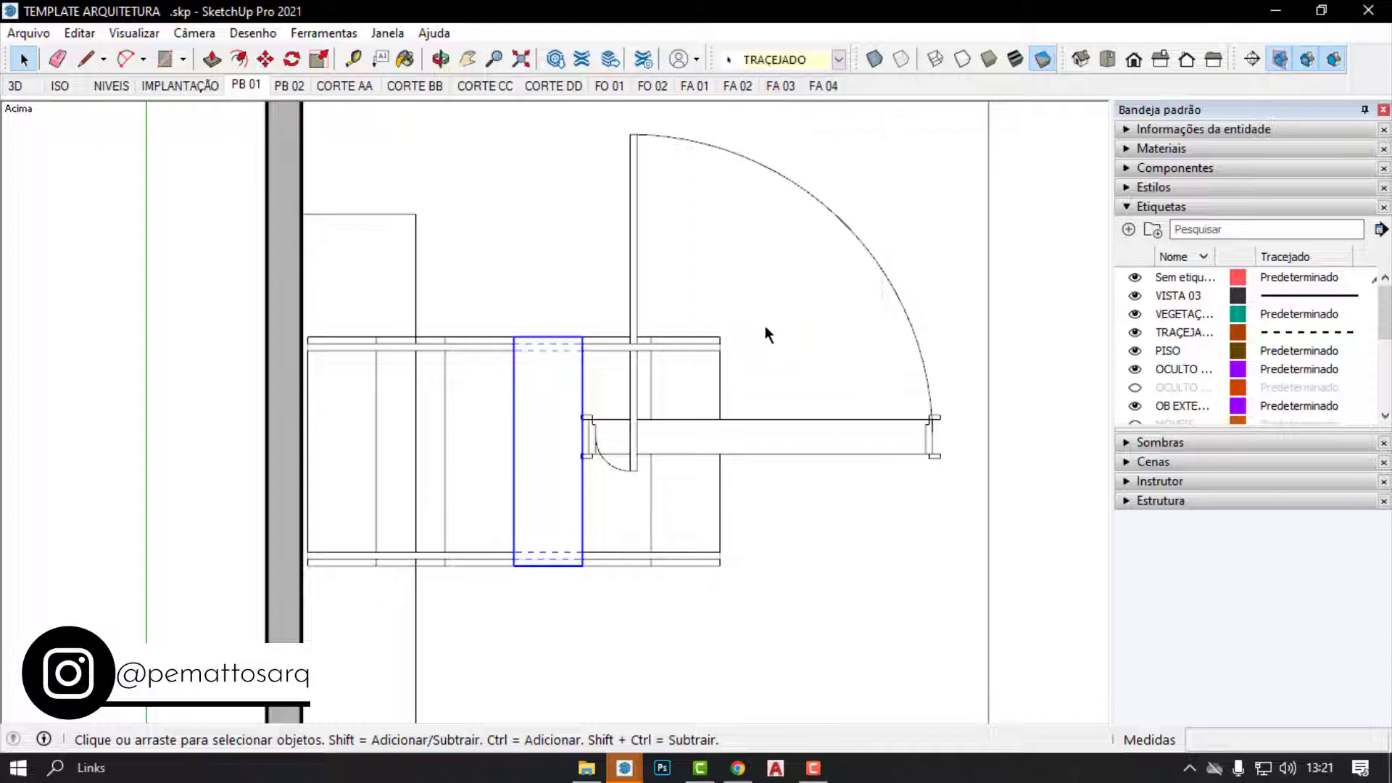
left_click(137, 268)
scroll(290, 445, "up", 3)
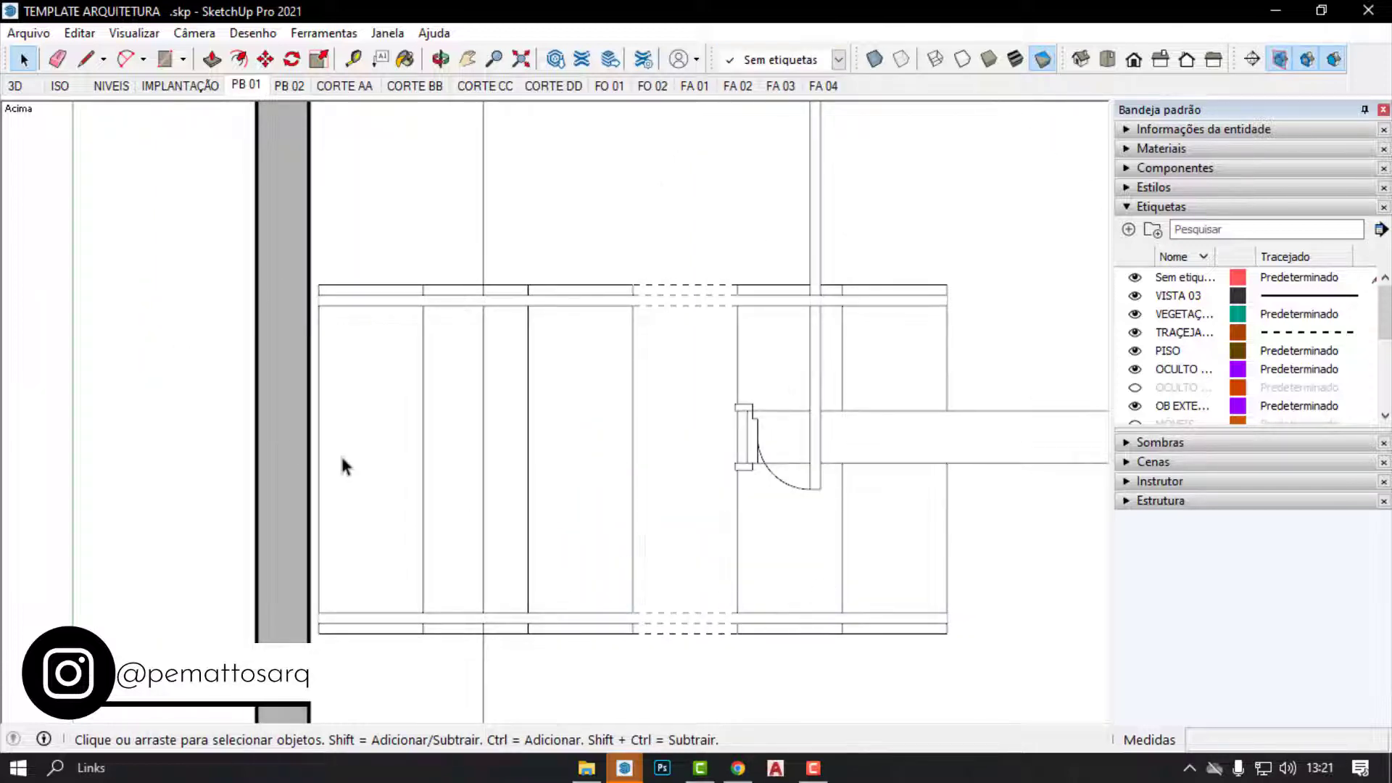
scroll(377, 472, "down", 2)
Move the door block to a new position in the plan.
left_click(781, 466)
scroll(469, 566, "down", 1)
scroll(592, 511, "down", 1)
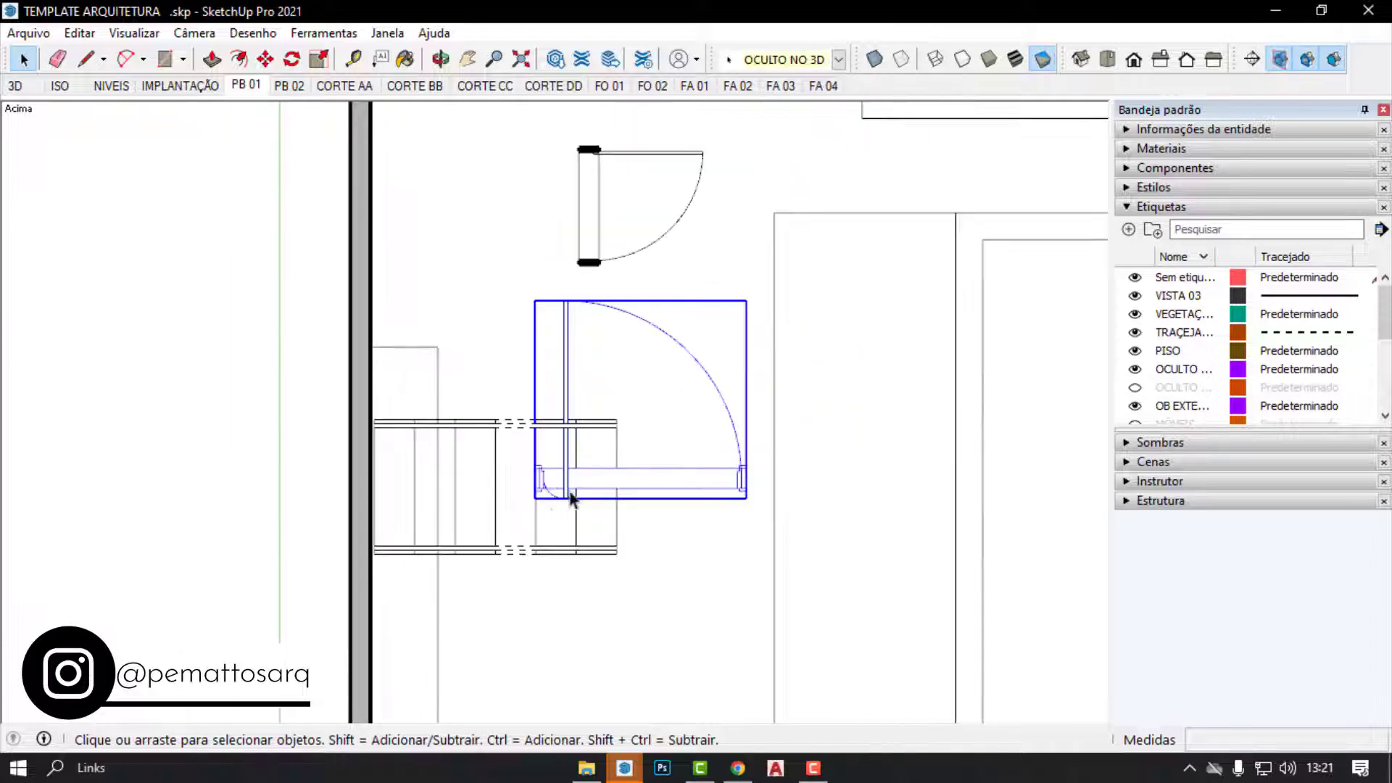
key("m")
left_click(653, 480)
left_click(895, 413)
scroll(324, 571, "up", 2)
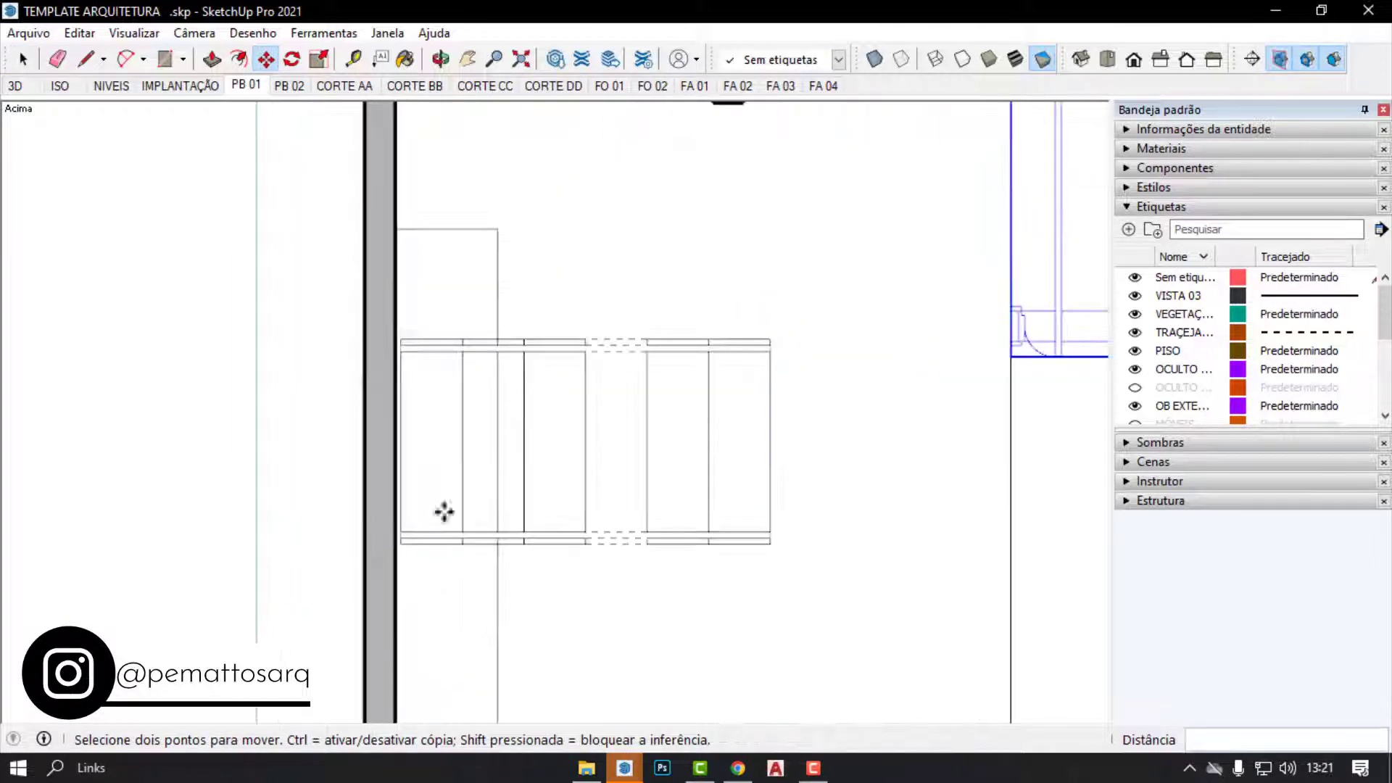
scroll(611, 408, "up", 1)
key("space")
Give another step and the stair's right-end rectangle the TRACEJADO dashed tag.
left_click(709, 328)
left_click(839, 59)
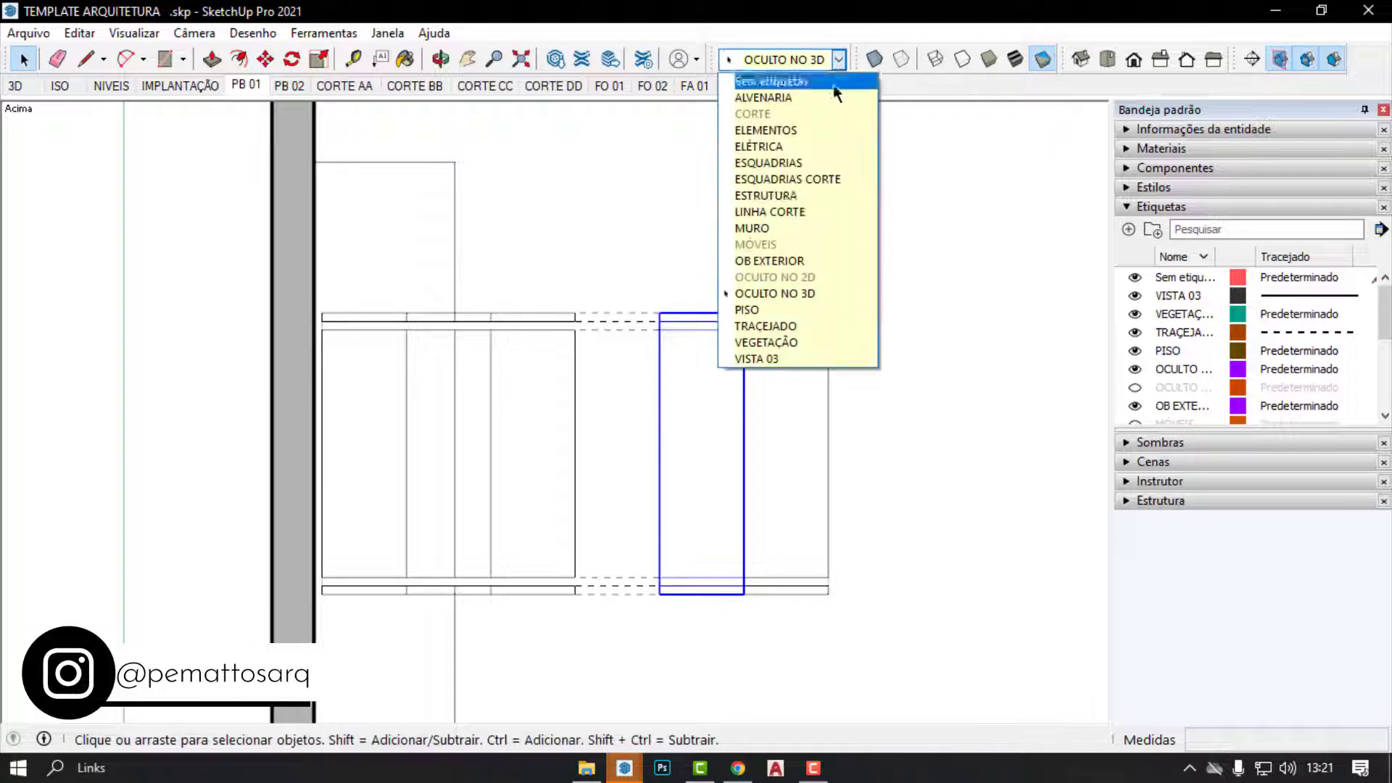
left_click(798, 330)
scroll(569, 296, "down", 2)
scroll(728, 312, "up", 2)
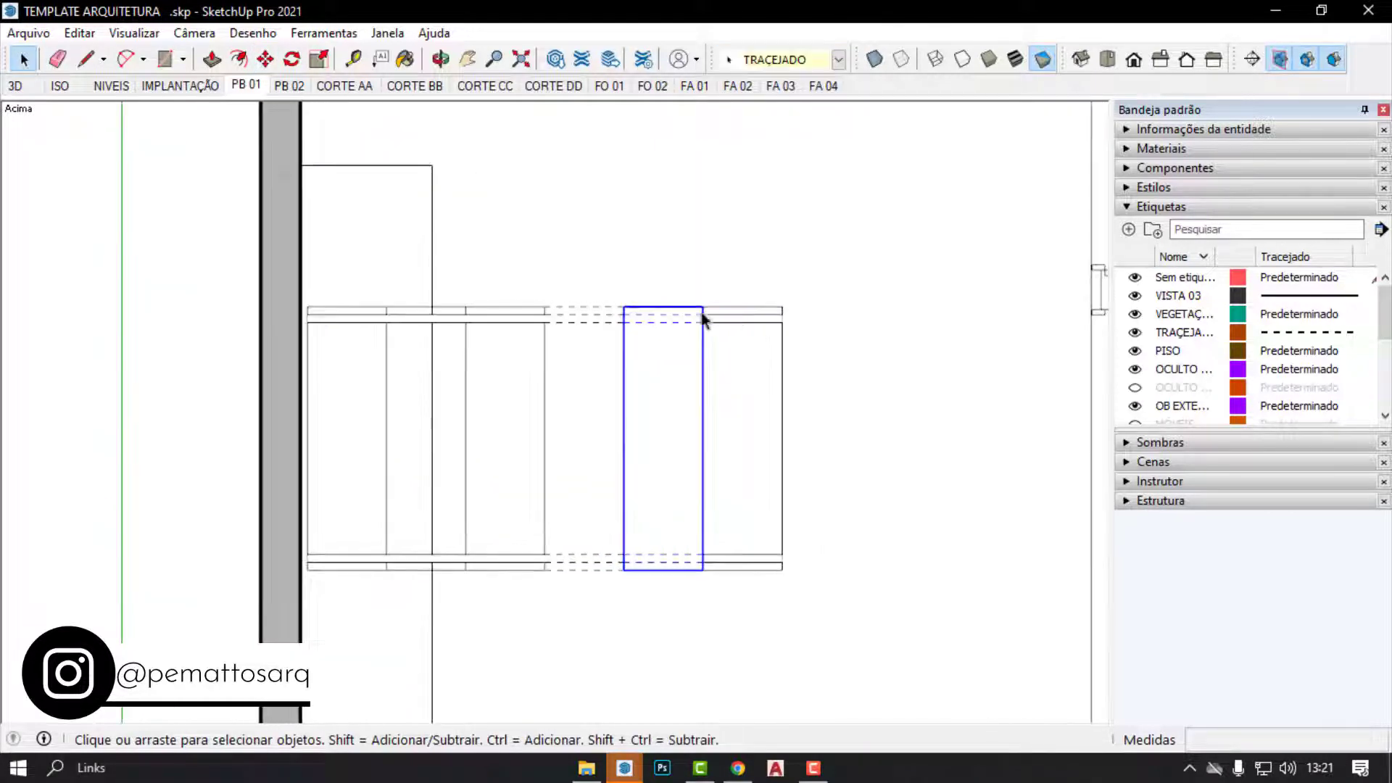
left_click(836, 61)
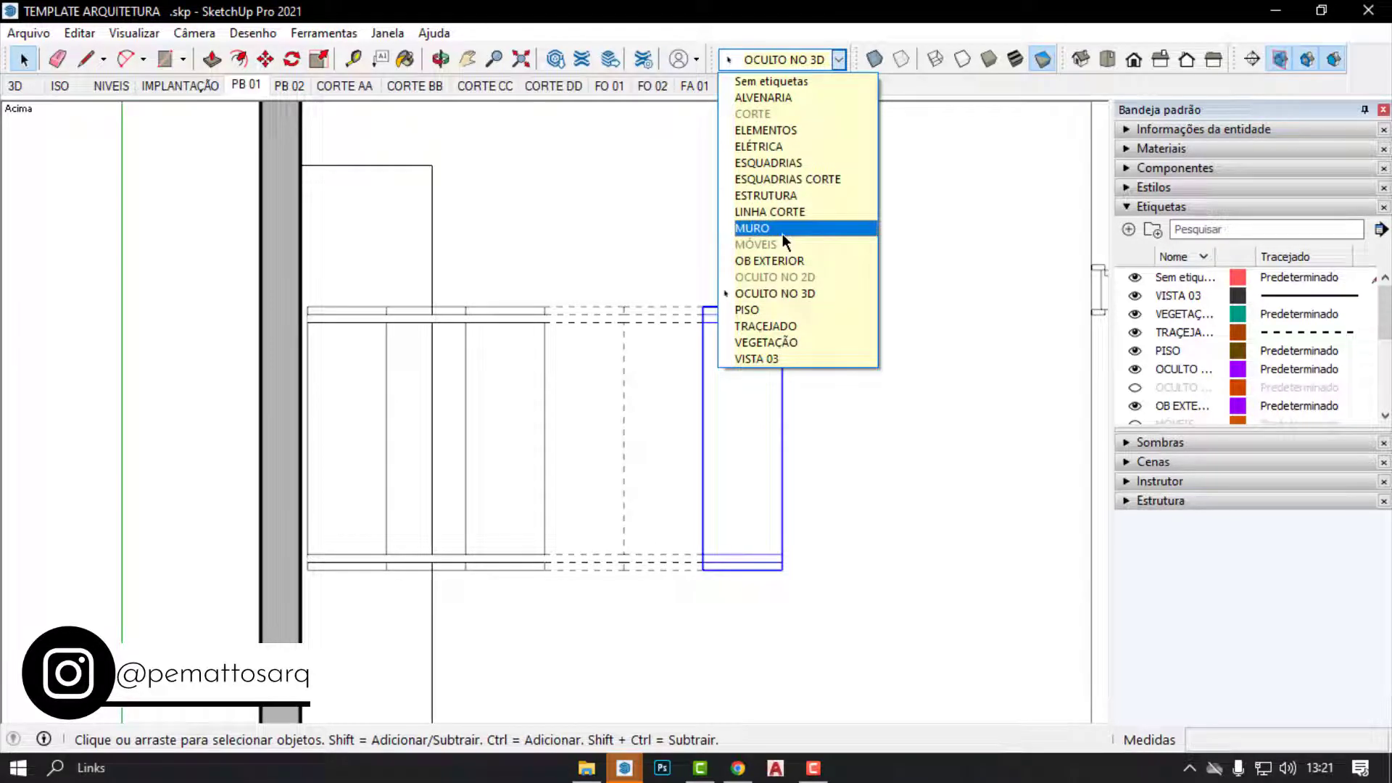
left_click(787, 211)
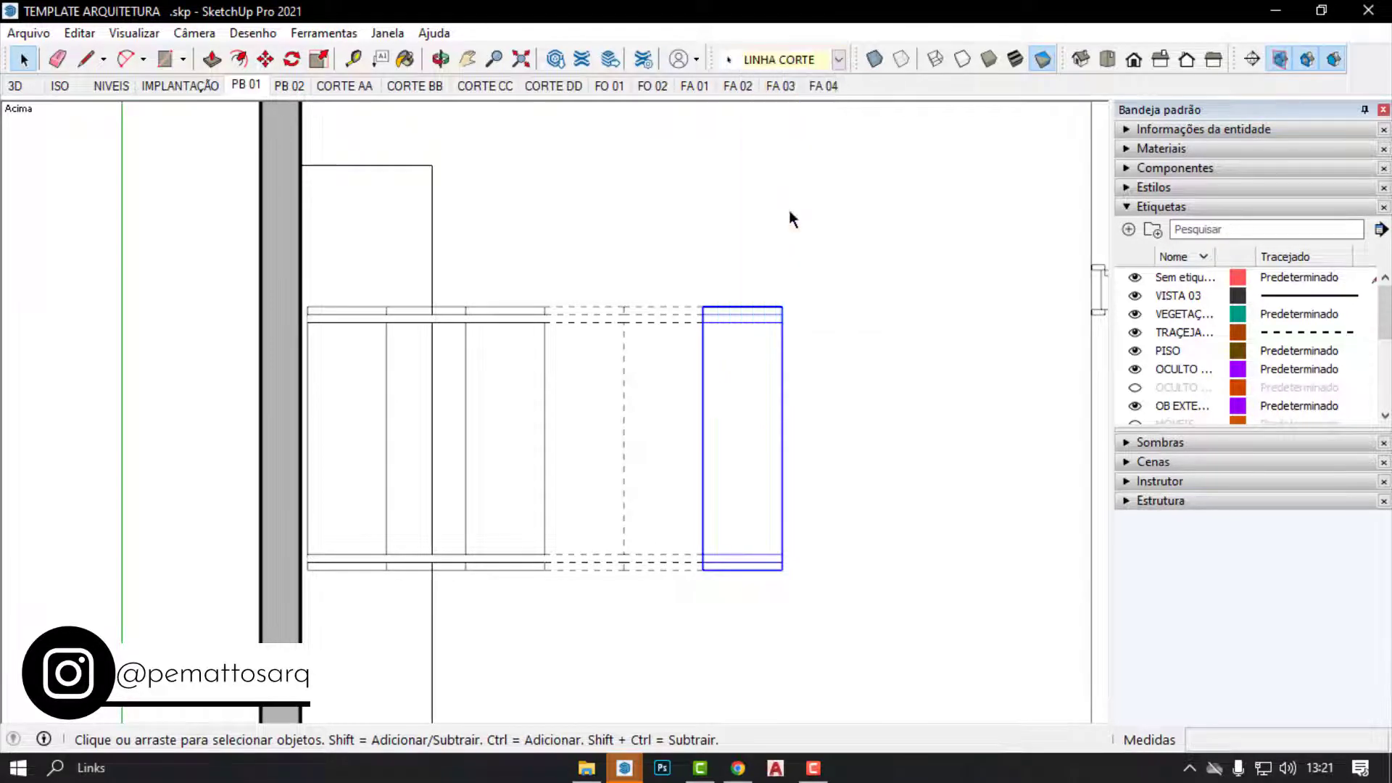
left_click(839, 59)
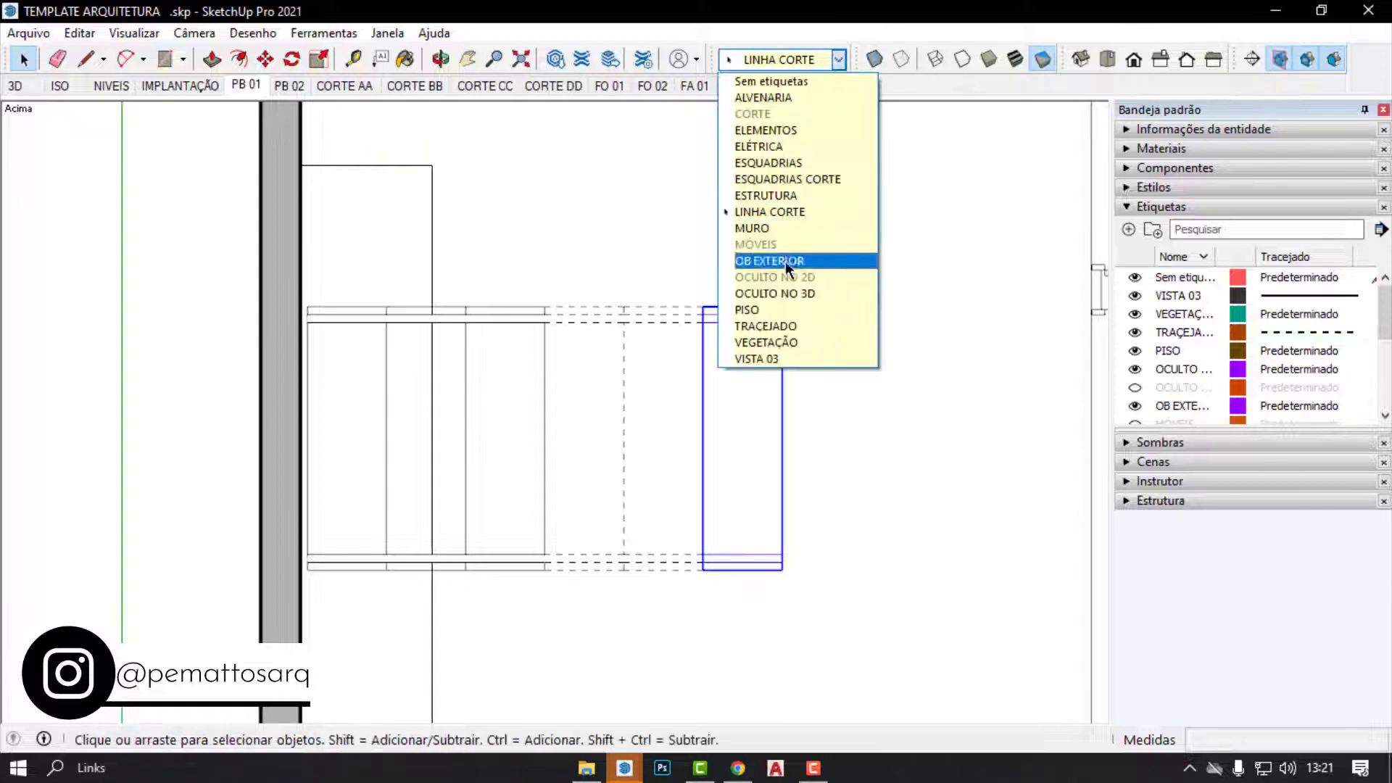
left_click(769, 327)
left_click(856, 259)
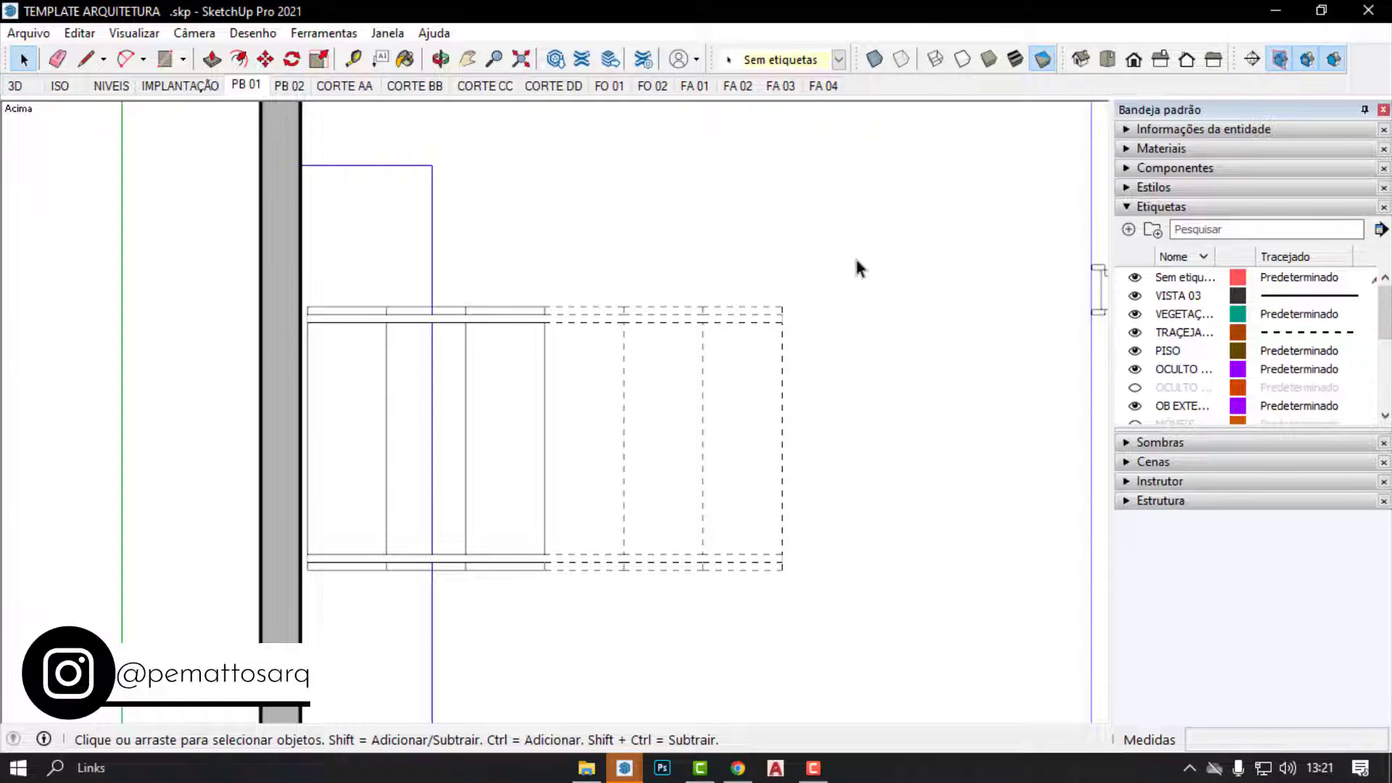
Draw a line from the stair's right edge to the wall, splitting it lengthwise.
left_click(86, 59)
left_click(781, 438)
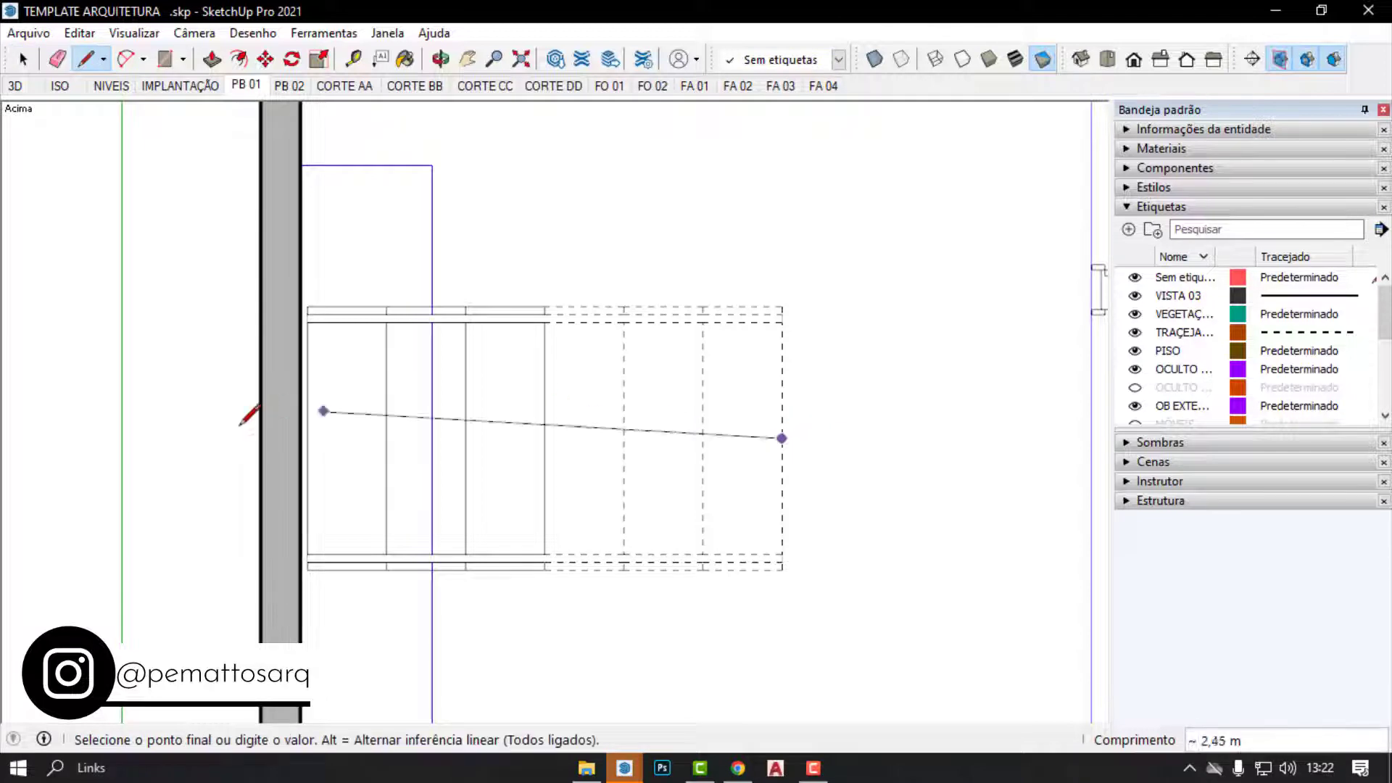
left_click(307, 438)
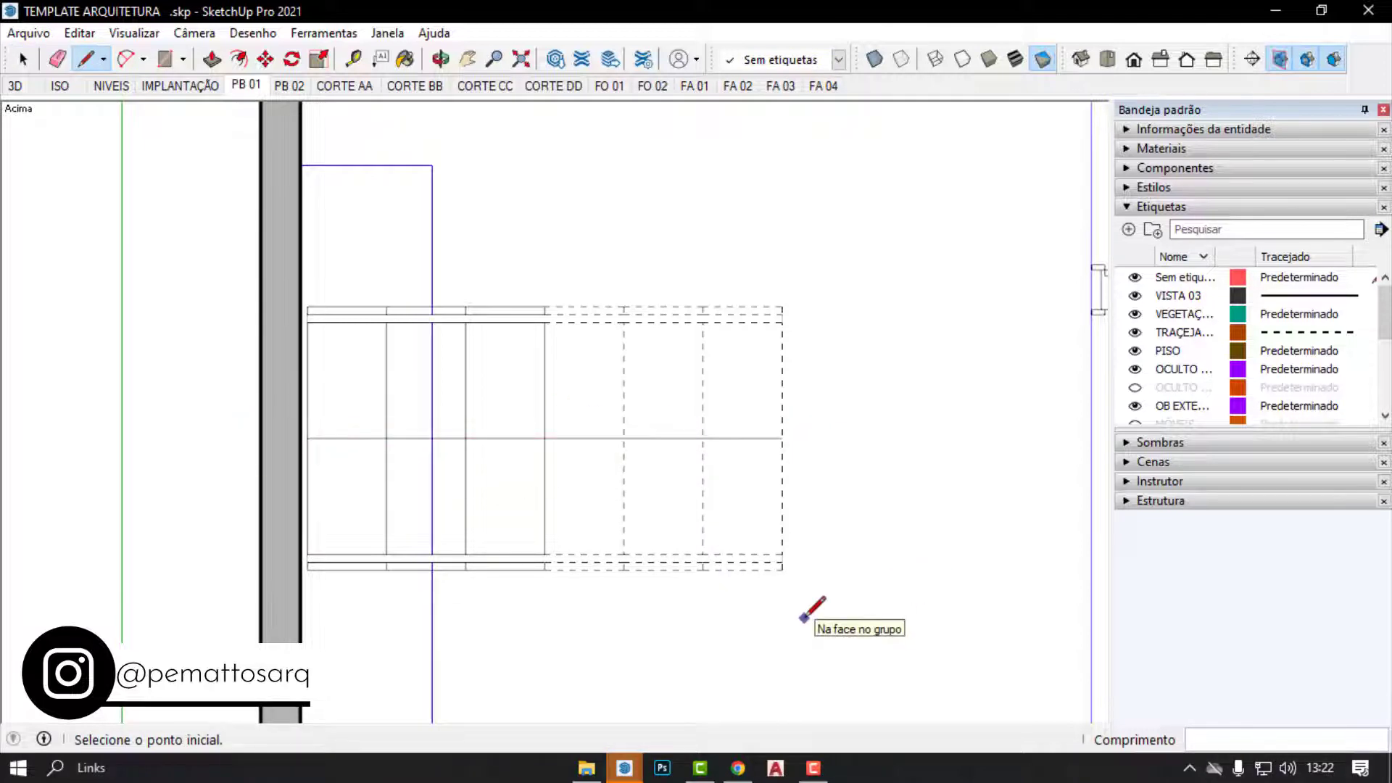
scroll(668, 397, "down", 3)
scroll(668, 396, "up", 2)
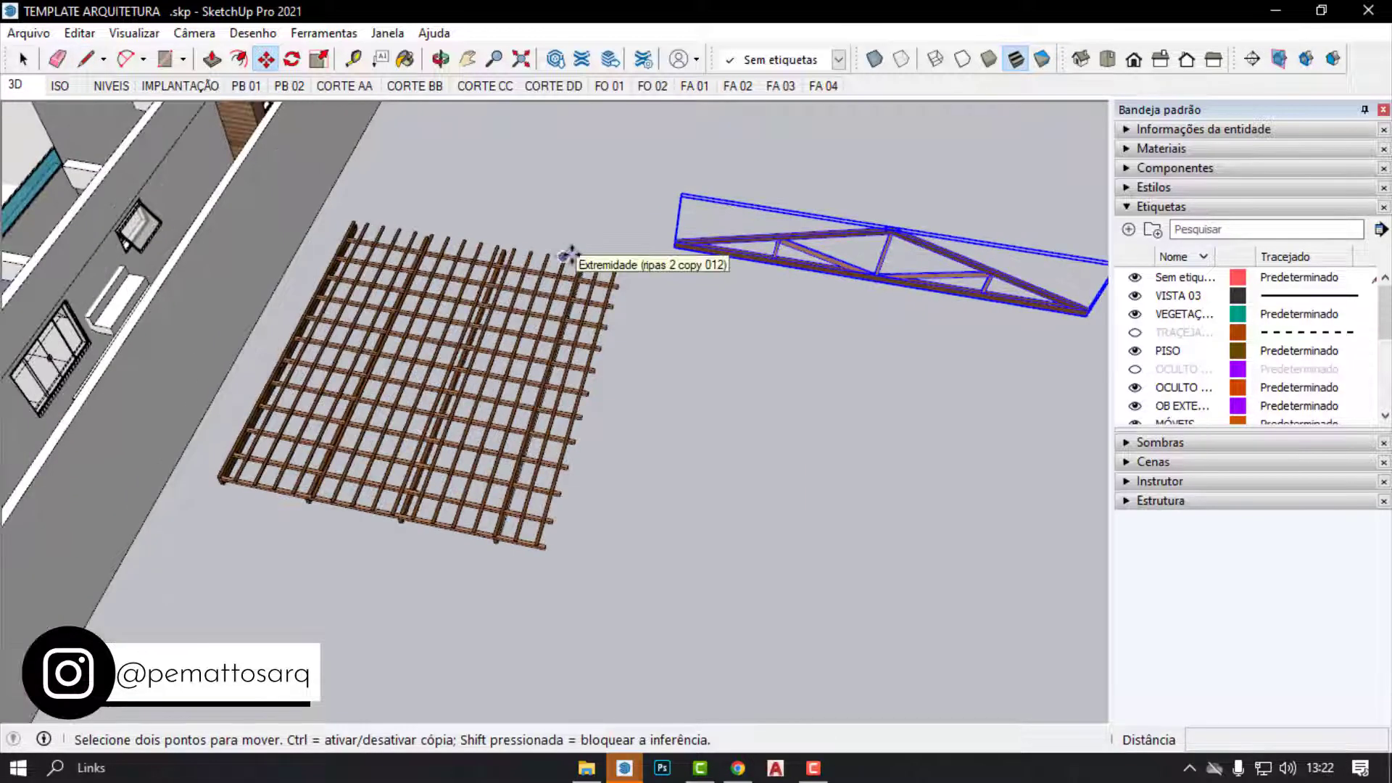
Deselect the truss and select the wooden batten grid.
key("space")
left_click(648, 399)
mouse_move(584, 369)
middle_mouse_down()
mouse_move(192, 204)
mouse_move(708, 404)
middle_mouse_up()
left_click(383, 354)
middle_click_drag(383, 354, 478, 467)
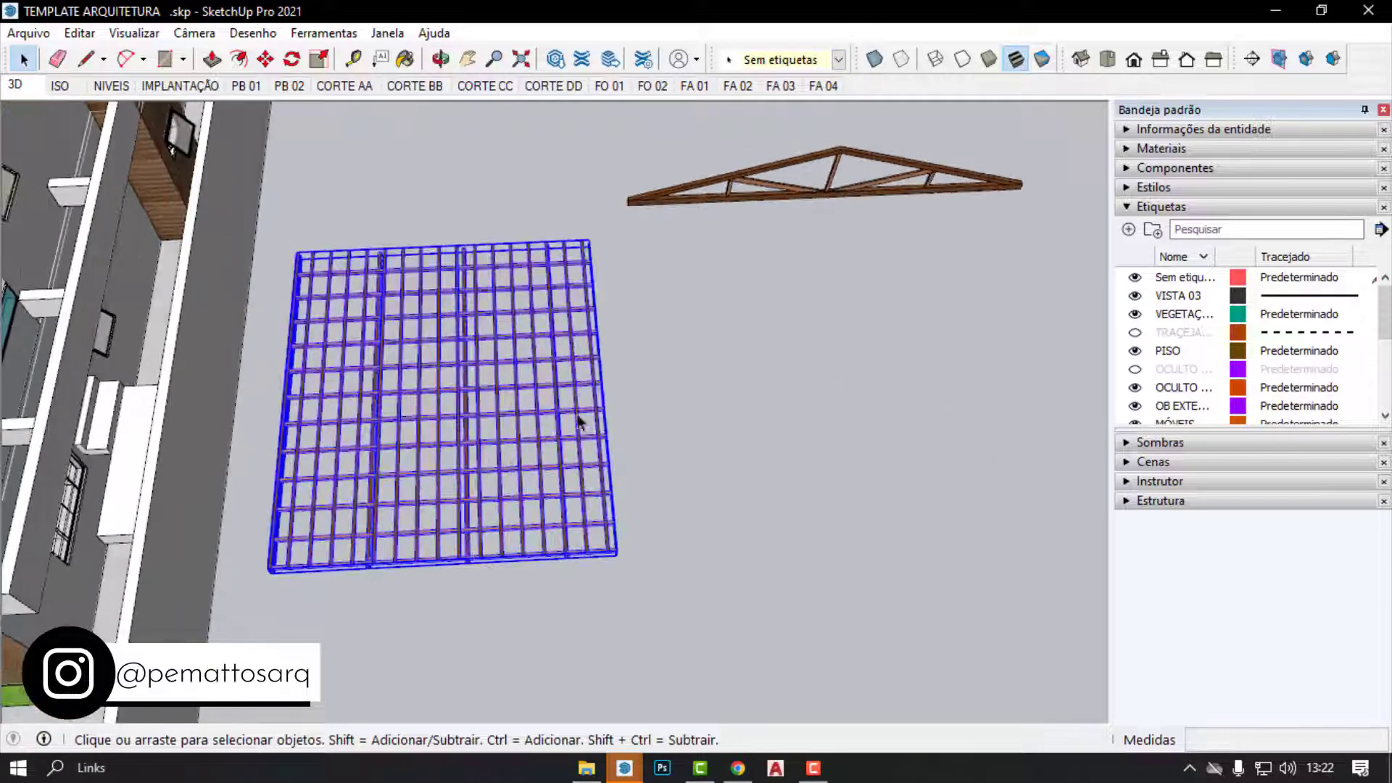
middle_click_drag(579, 420, 711, 427)
Scale the batten grid outward along the red and green axes.
key("s")
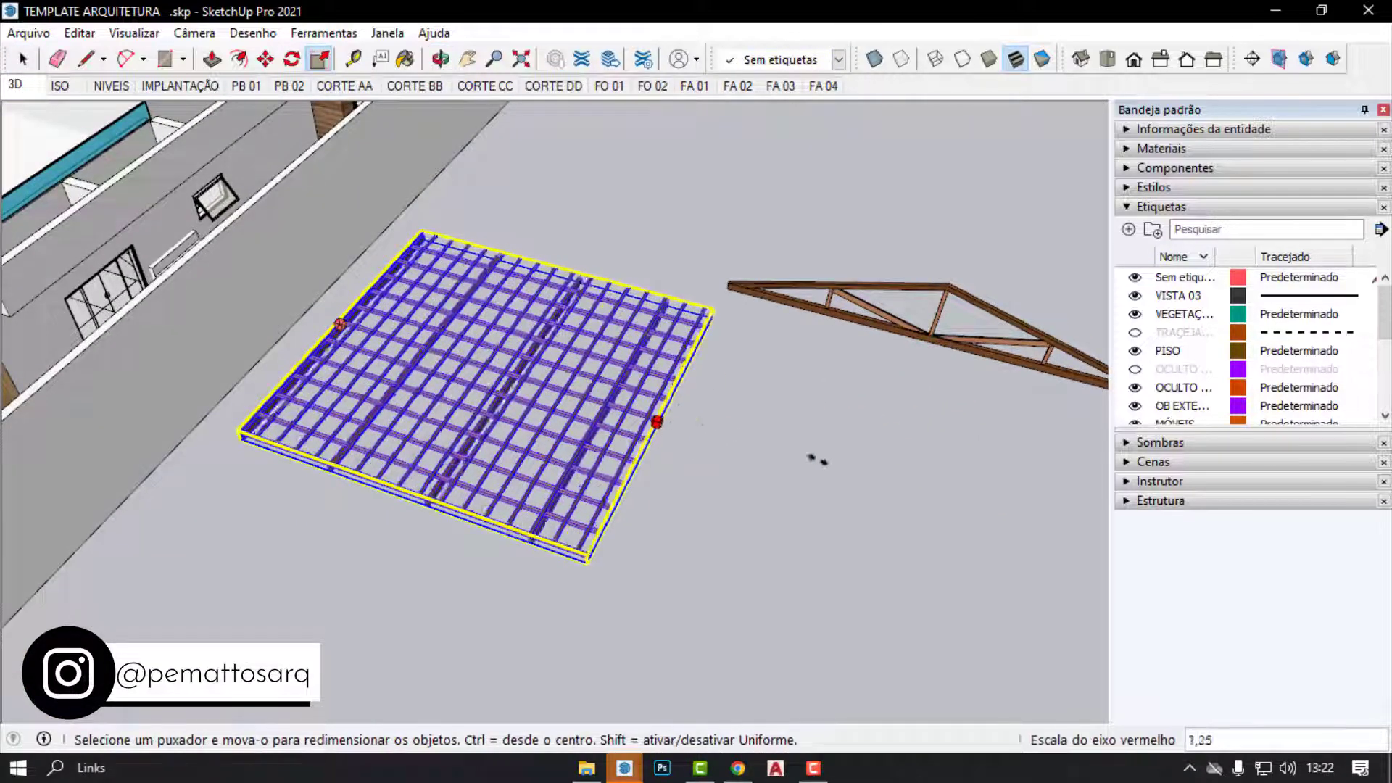
left_click_drag(613, 408, 936, 500)
mouse_move(936, 501)
middle_mouse_down()
mouse_move(471, 415)
mouse_move(706, 371)
middle_mouse_up()
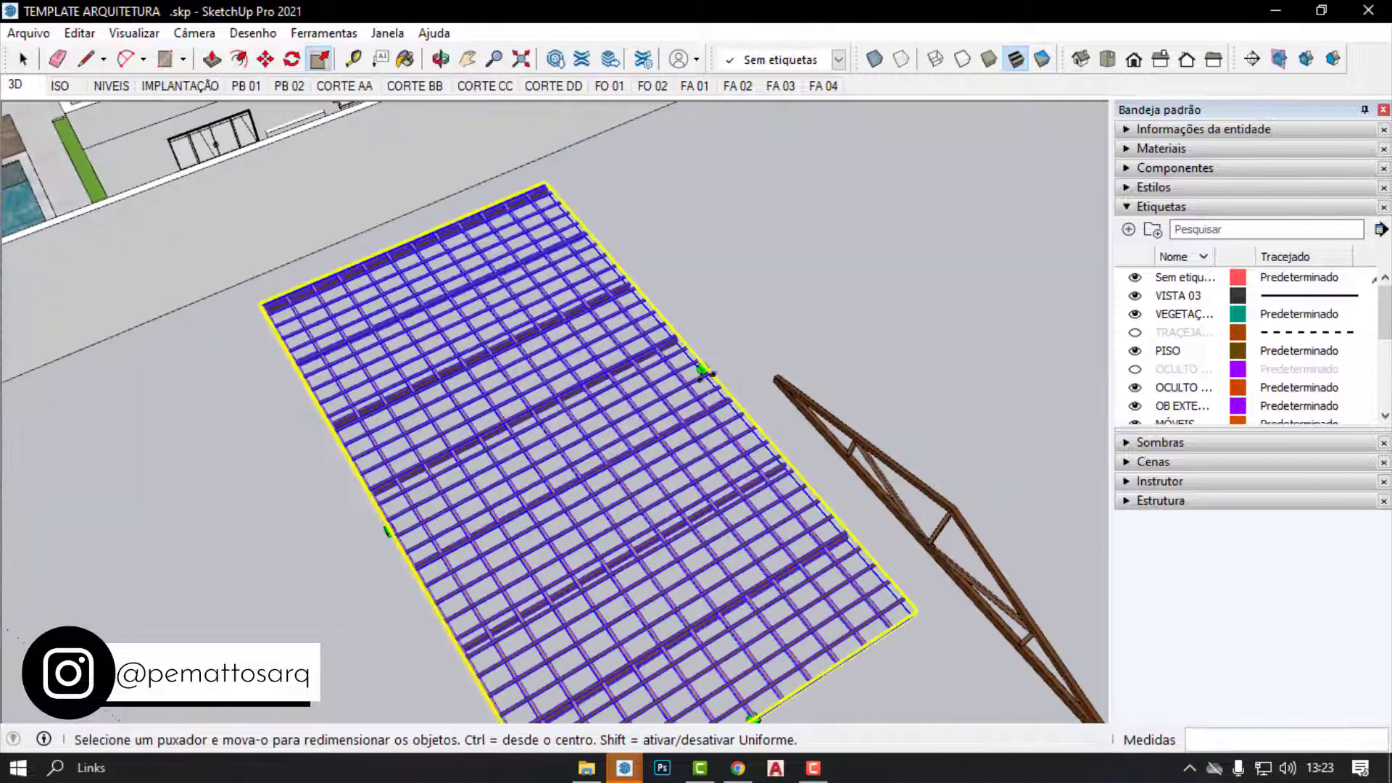
mouse_move(707, 368)
left_mouse_down()
mouse_move(901, 261)
mouse_move(859, 258)
left_mouse_up()
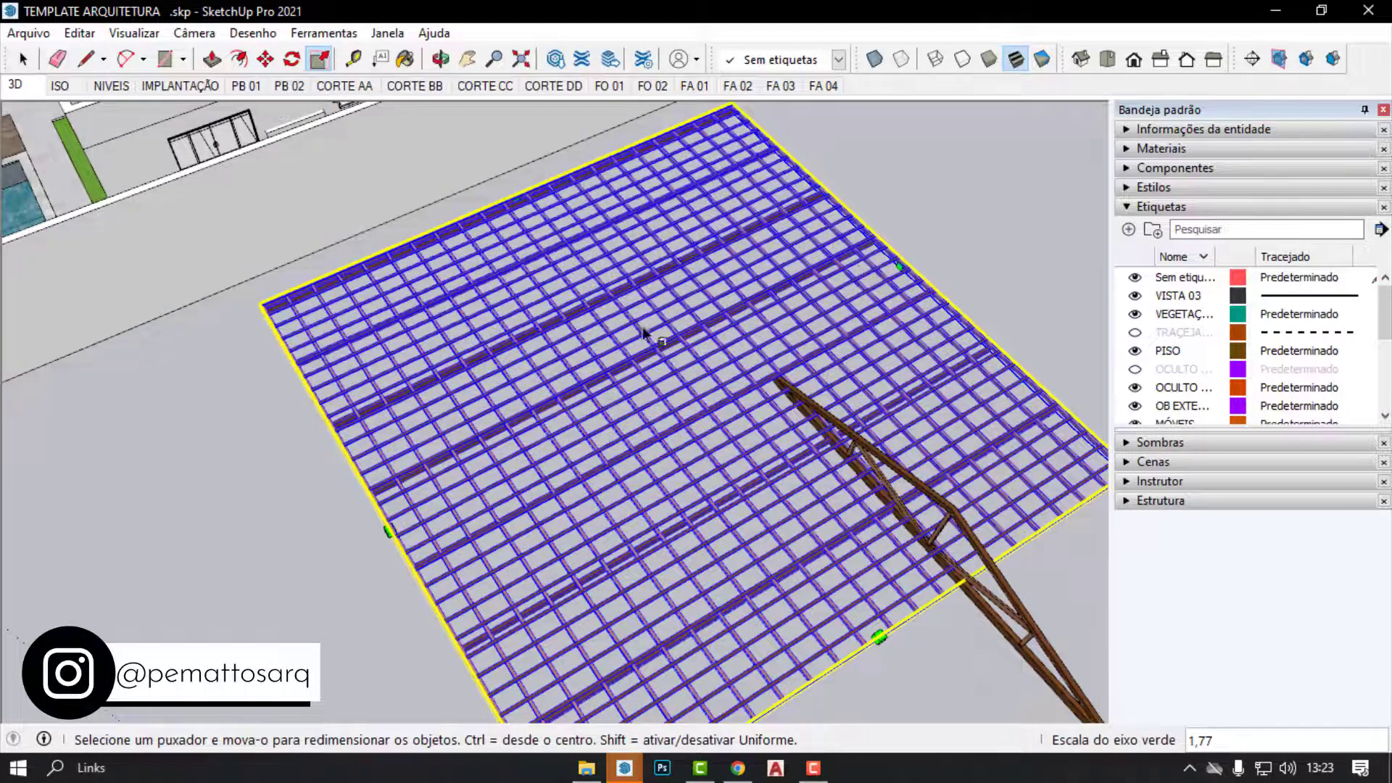
middle_click_drag(859, 258, 471, 475)
scroll(442, 537, "up", 3)
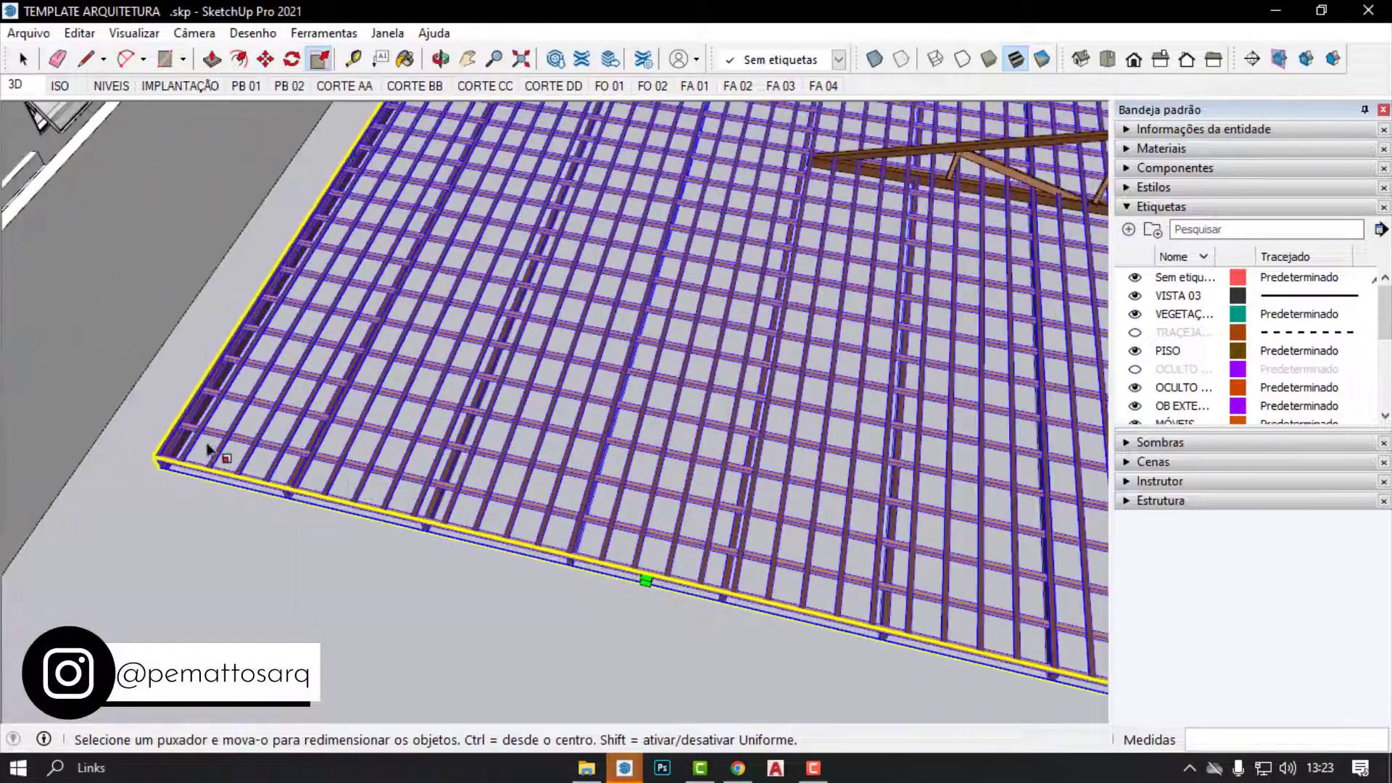
mouse_move(734, 559)
middle_mouse_down()
mouse_move(460, 305)
mouse_move(709, 137)
mouse_move(665, 301)
mouse_move(460, 569)
middle_mouse_up()
scroll(459, 568, "down", 3)
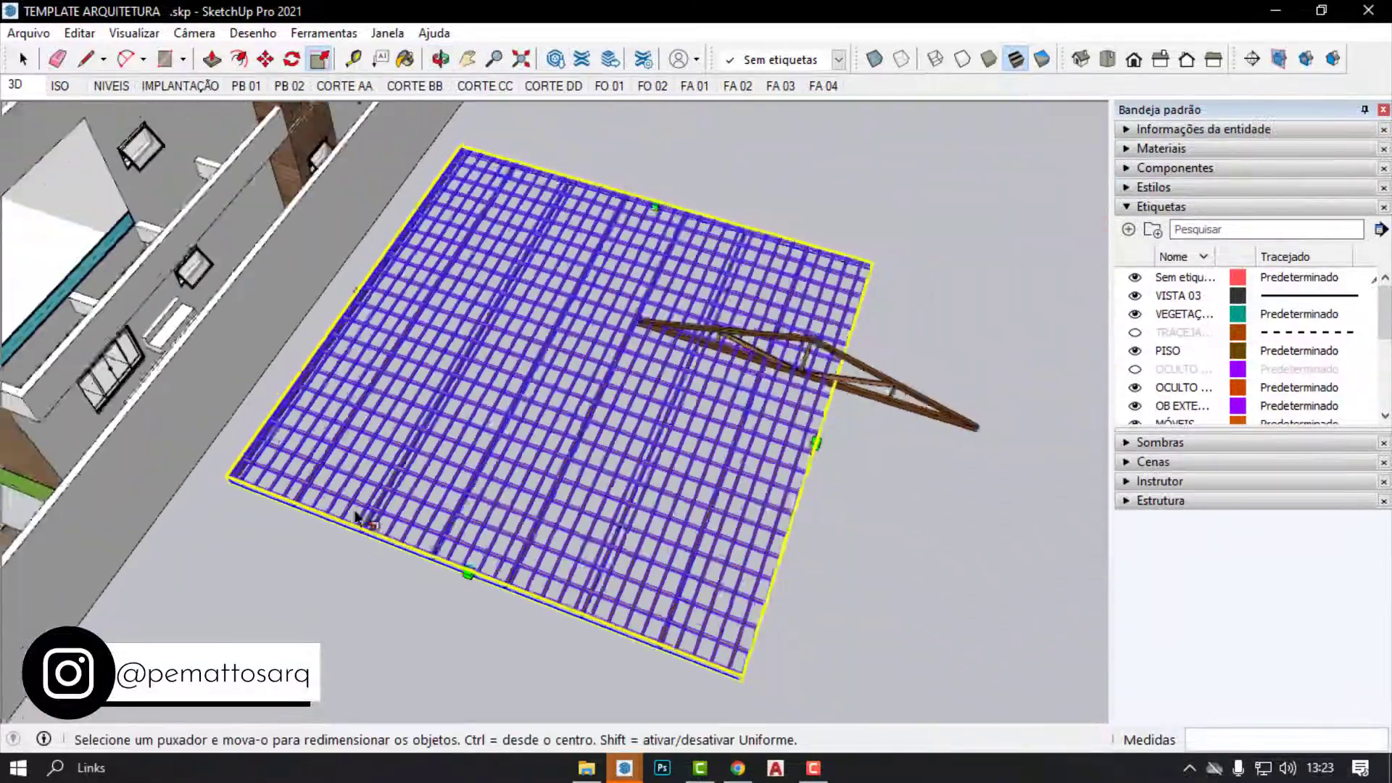
key("space")
mouse_move(892, 445)
middle_mouse_down("shift")
mouse_move(721, 462)
mouse_move(993, 545)
middle_mouse_up("shift")
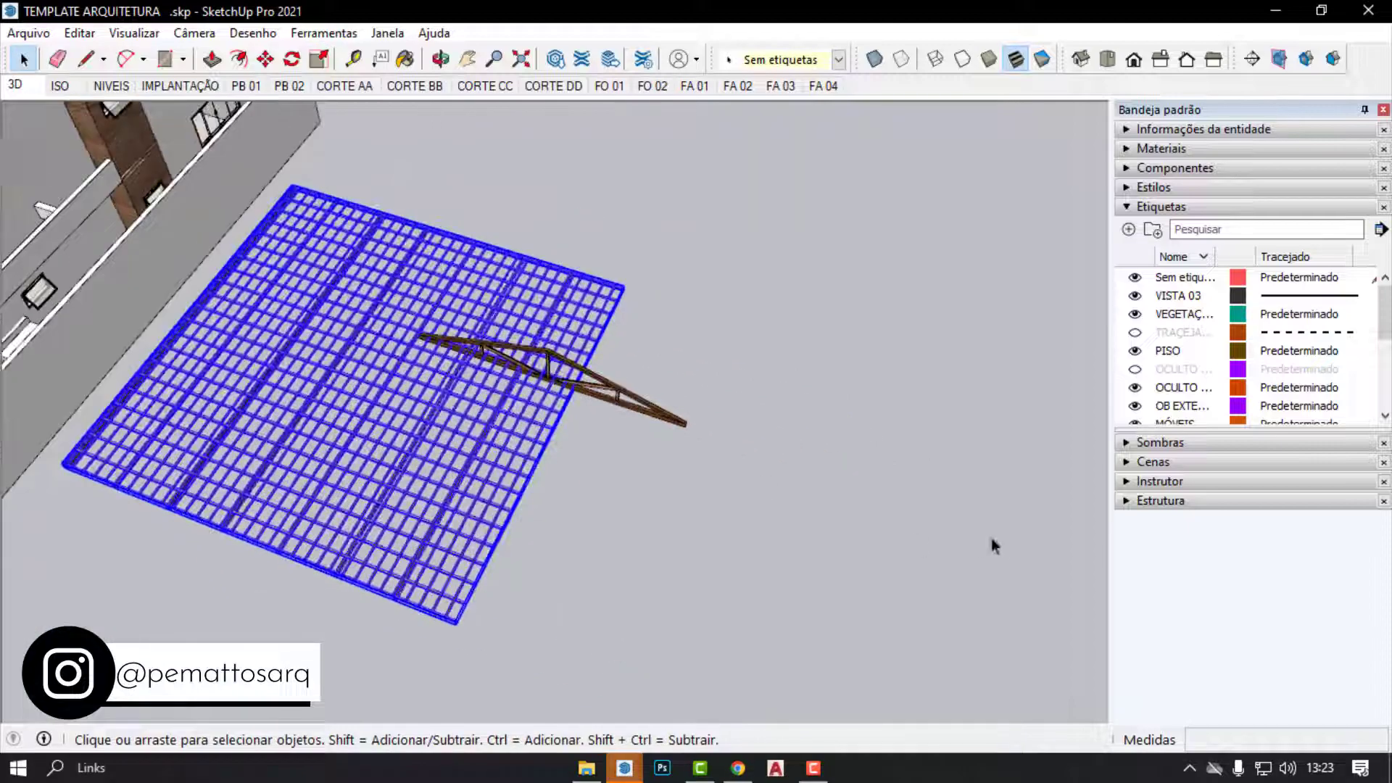
Move the TESOURA1 truss beside the batten grid.
left_click(629, 403)
middle_click_drag(639, 416, 708, 304)
key("m")
left_click(708, 305)
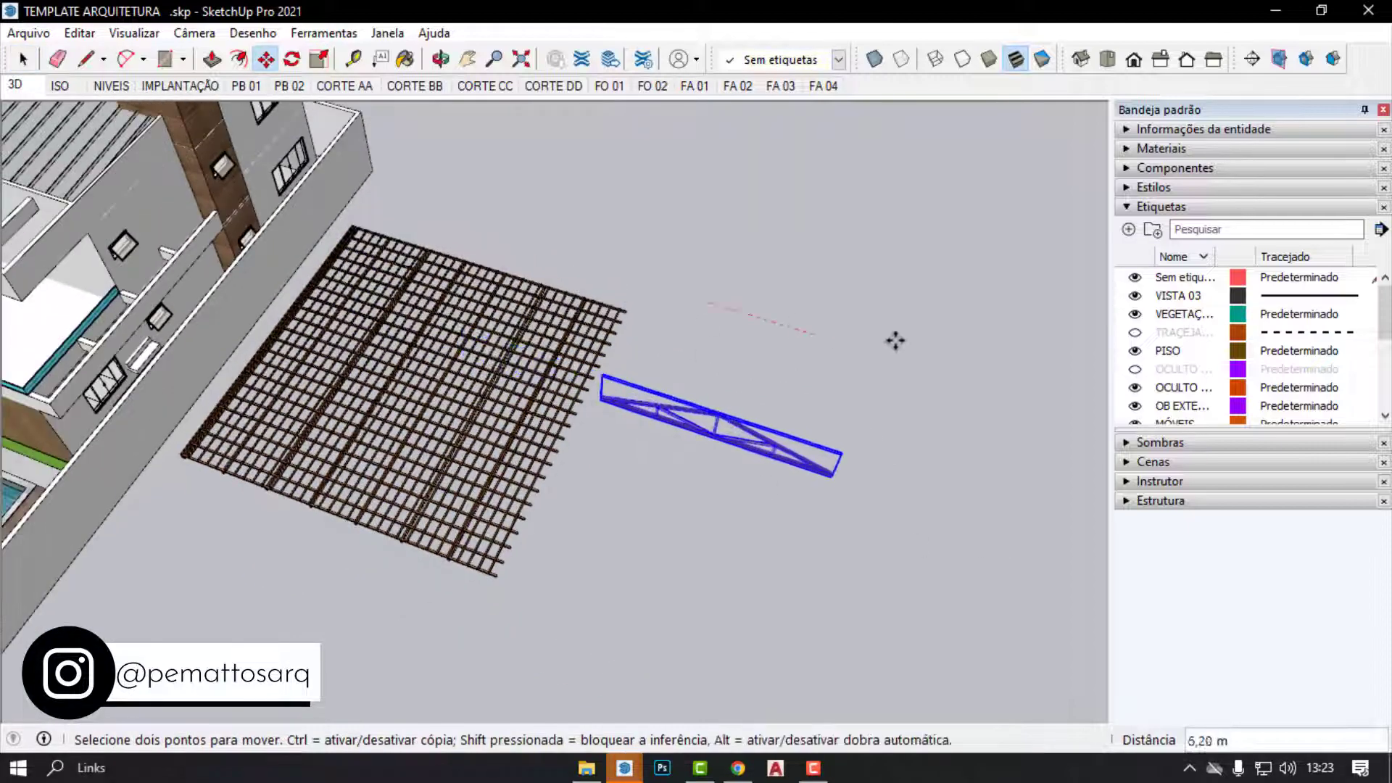
scroll(846, 497, "up", 2)
middle_click_drag(846, 497, 656, 224)
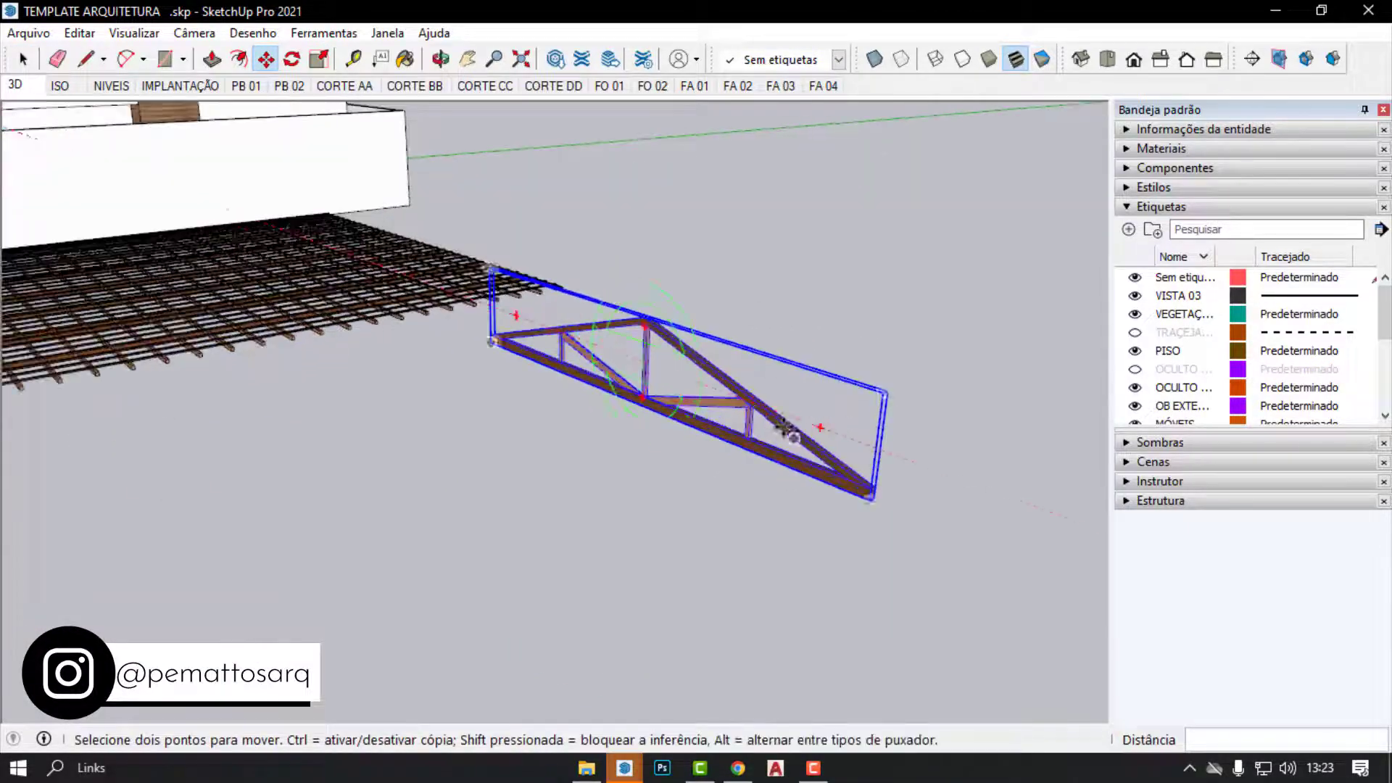
mouse_move(718, 421)
middle_mouse_down()
mouse_move(806, 482)
mouse_move(774, 414)
middle_mouse_up()
Review the TESOURA1 truss's Component Options settings.
right_click(775, 414)
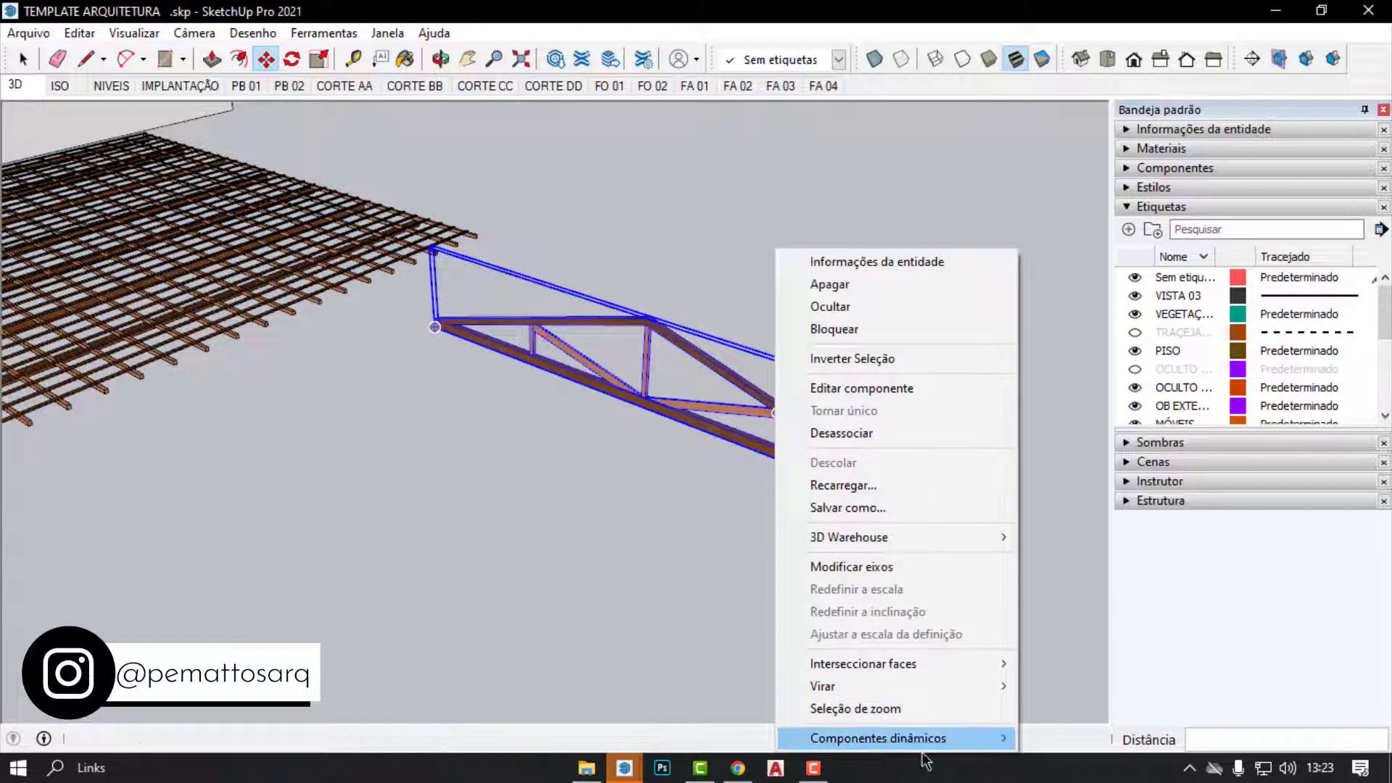
mouse_move(879, 738)
left_click(1098, 664)
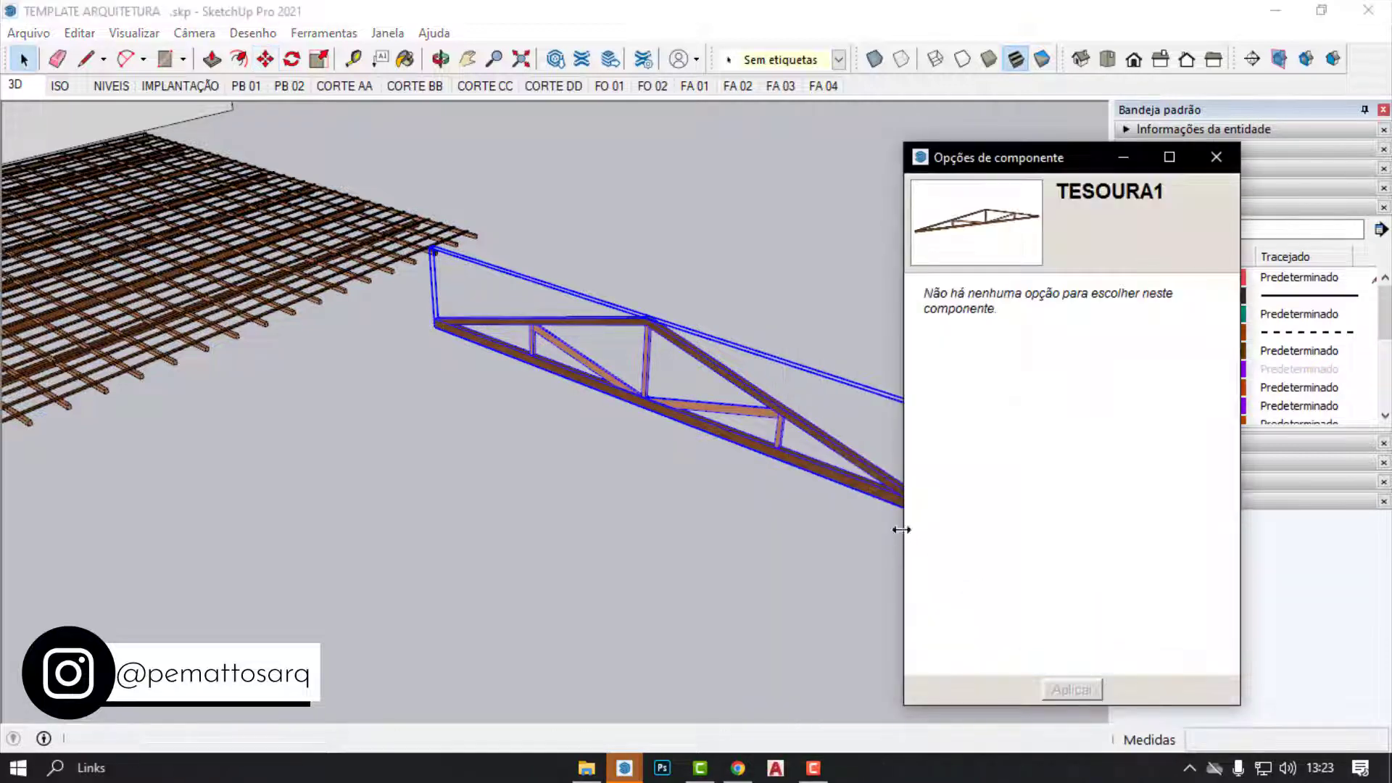
scroll(721, 367, "down", 3)
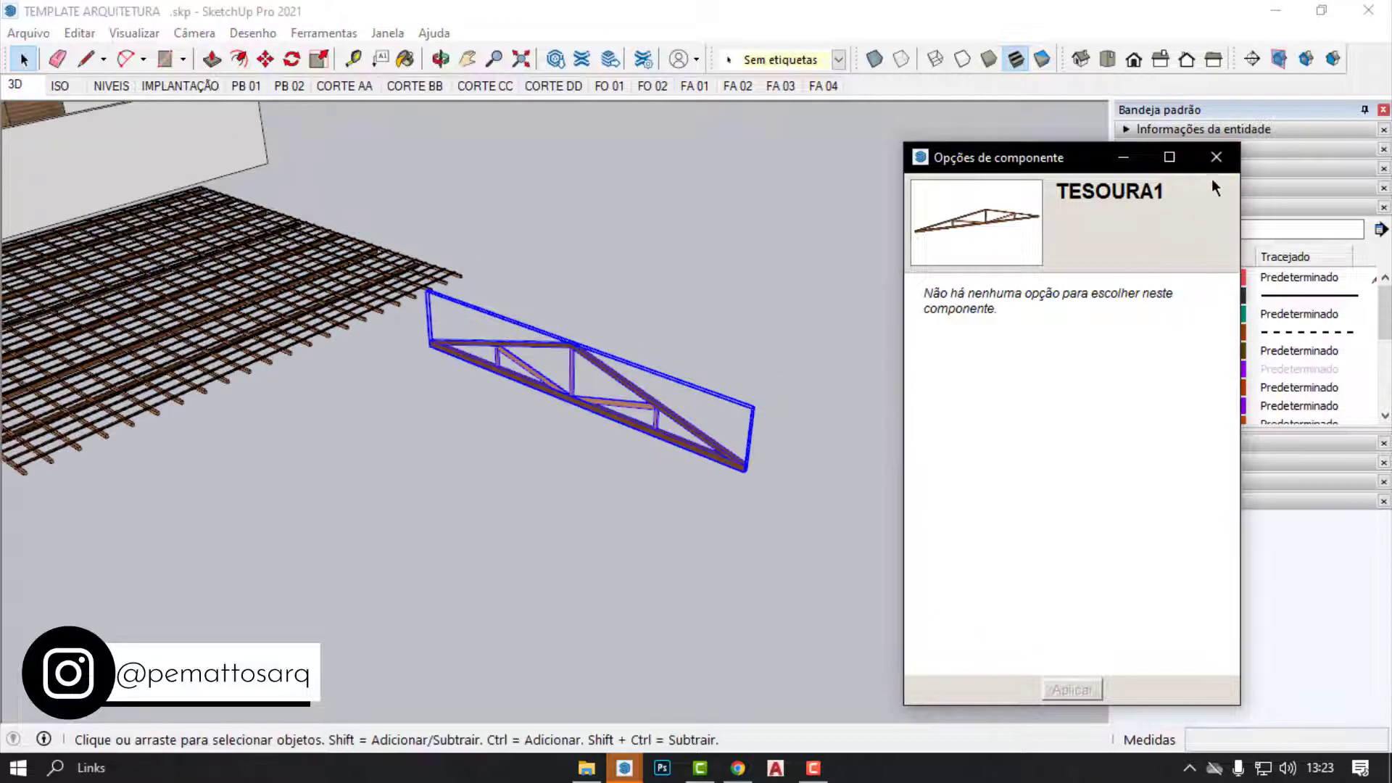
left_click(1216, 157)
left_click(786, 406)
Stretch the truss 1,33 times lengthwise along the red axis.
left_click(617, 417)
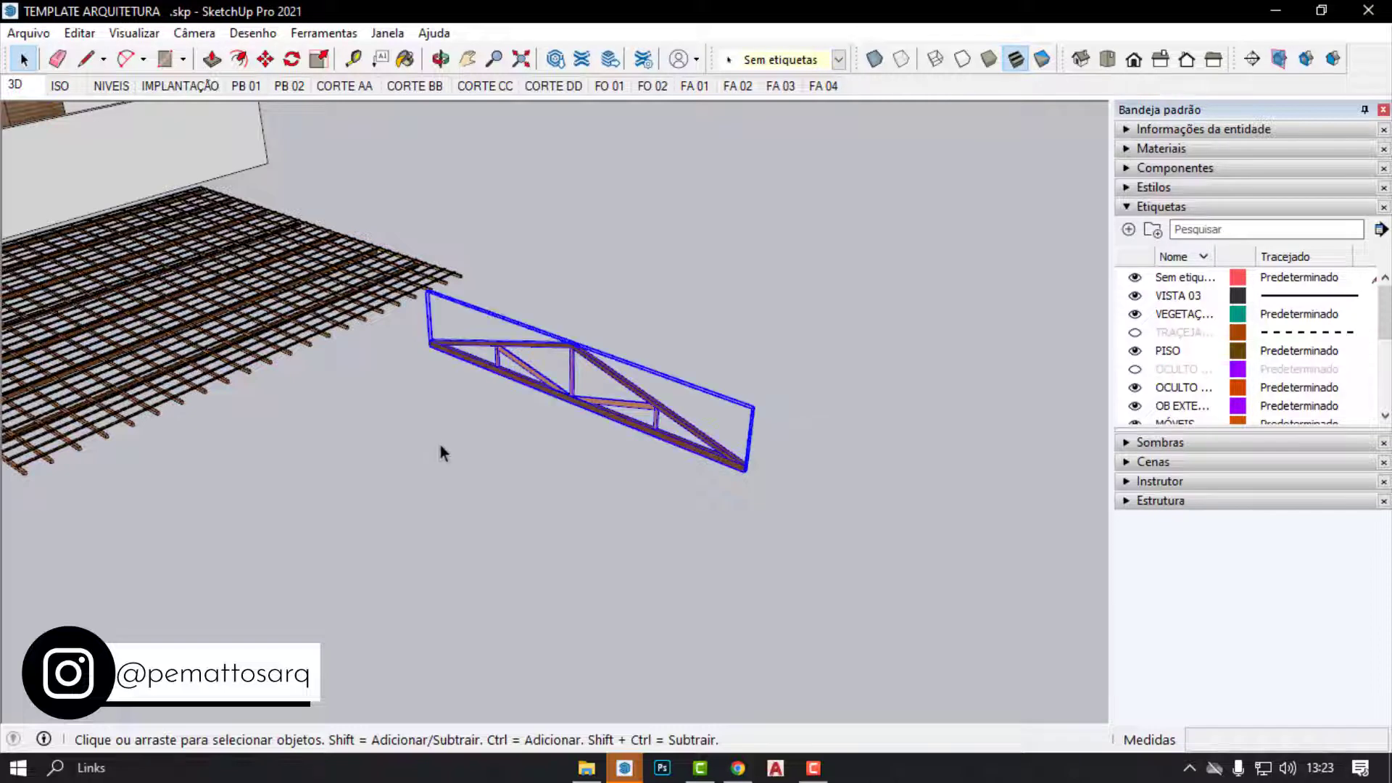
key("s")
left_click_drag(764, 446, 892, 501)
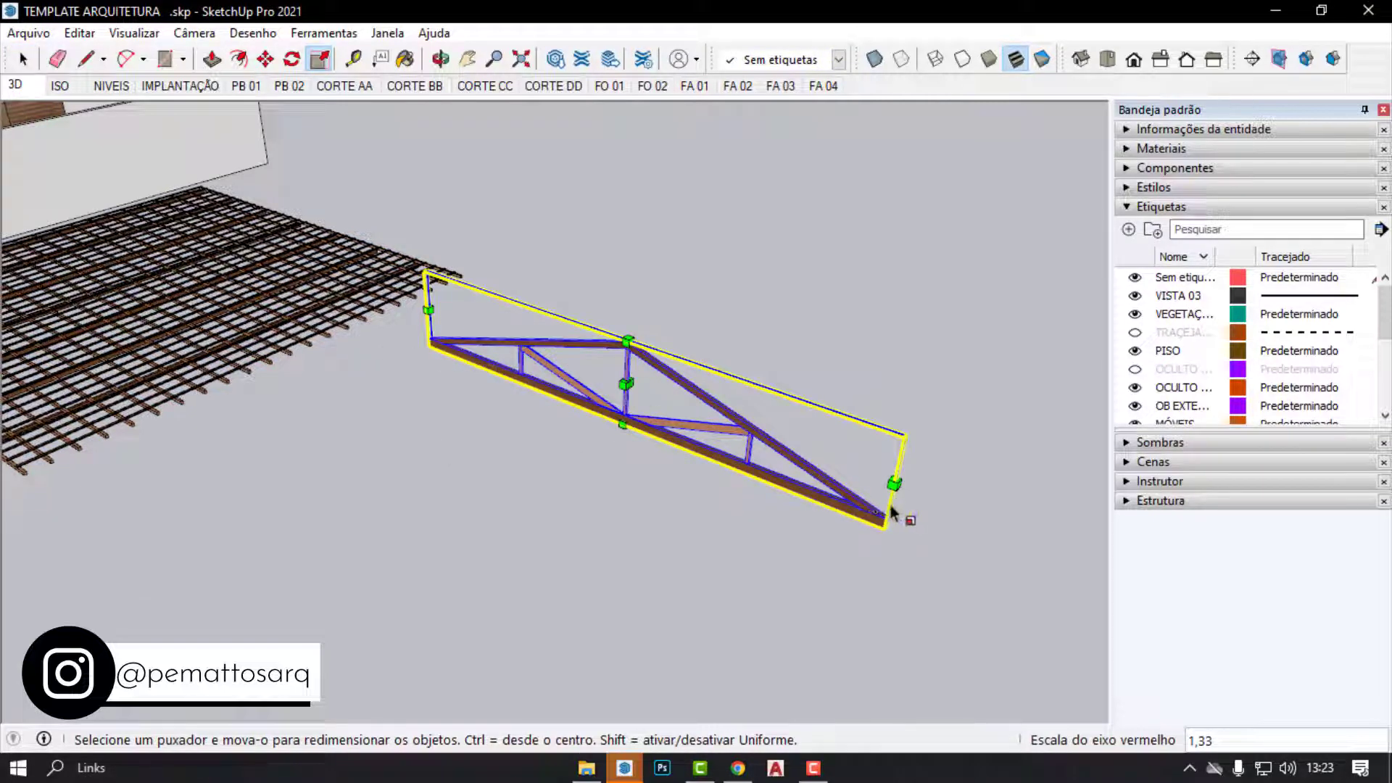
scroll(704, 318, "down", 3)
key("space")
left_click(820, 265)
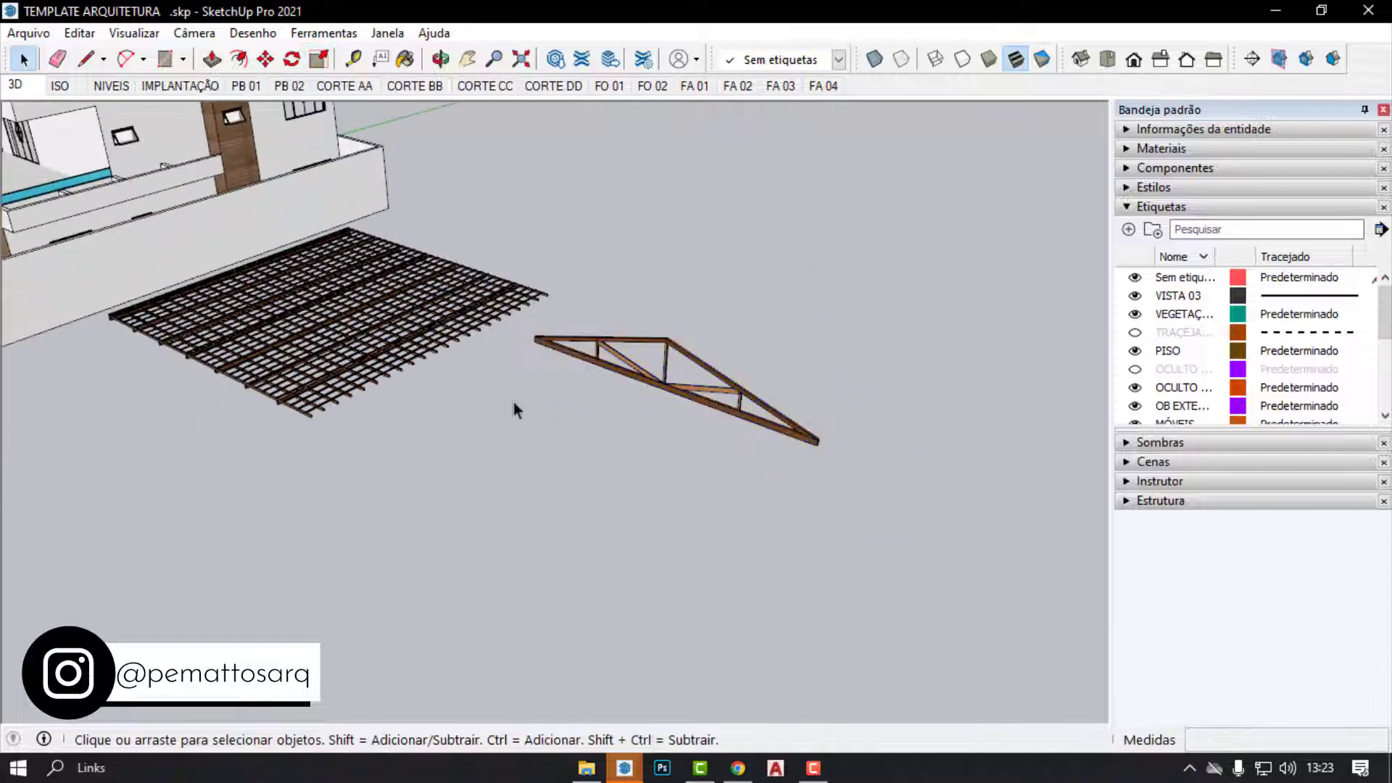
mouse_move(633, 373)
middle_mouse_down()
mouse_move(646, 472)
mouse_move(715, 571)
middle_mouse_up()
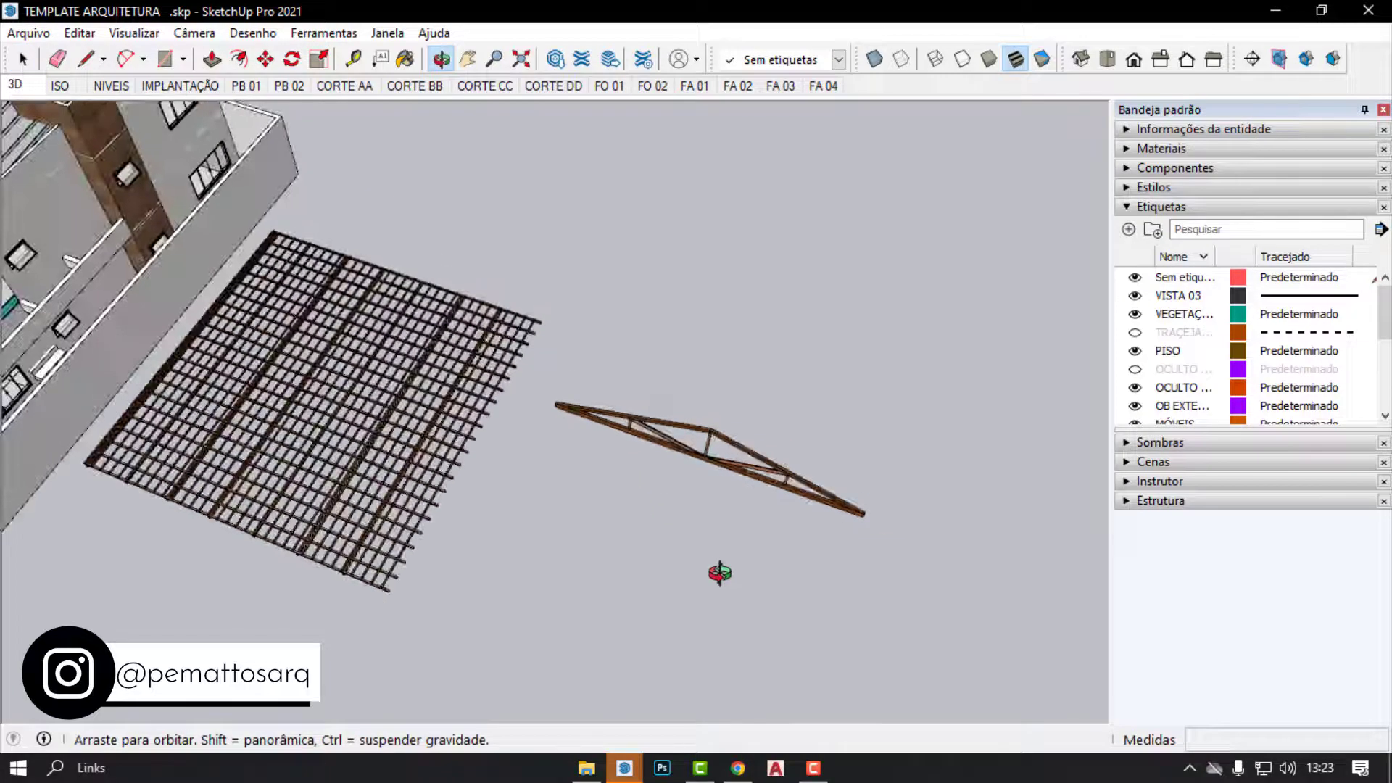
left_click(29, 32)
Import the Telha Colonial Americana tile component and place it in the model.
left_click(64, 377)
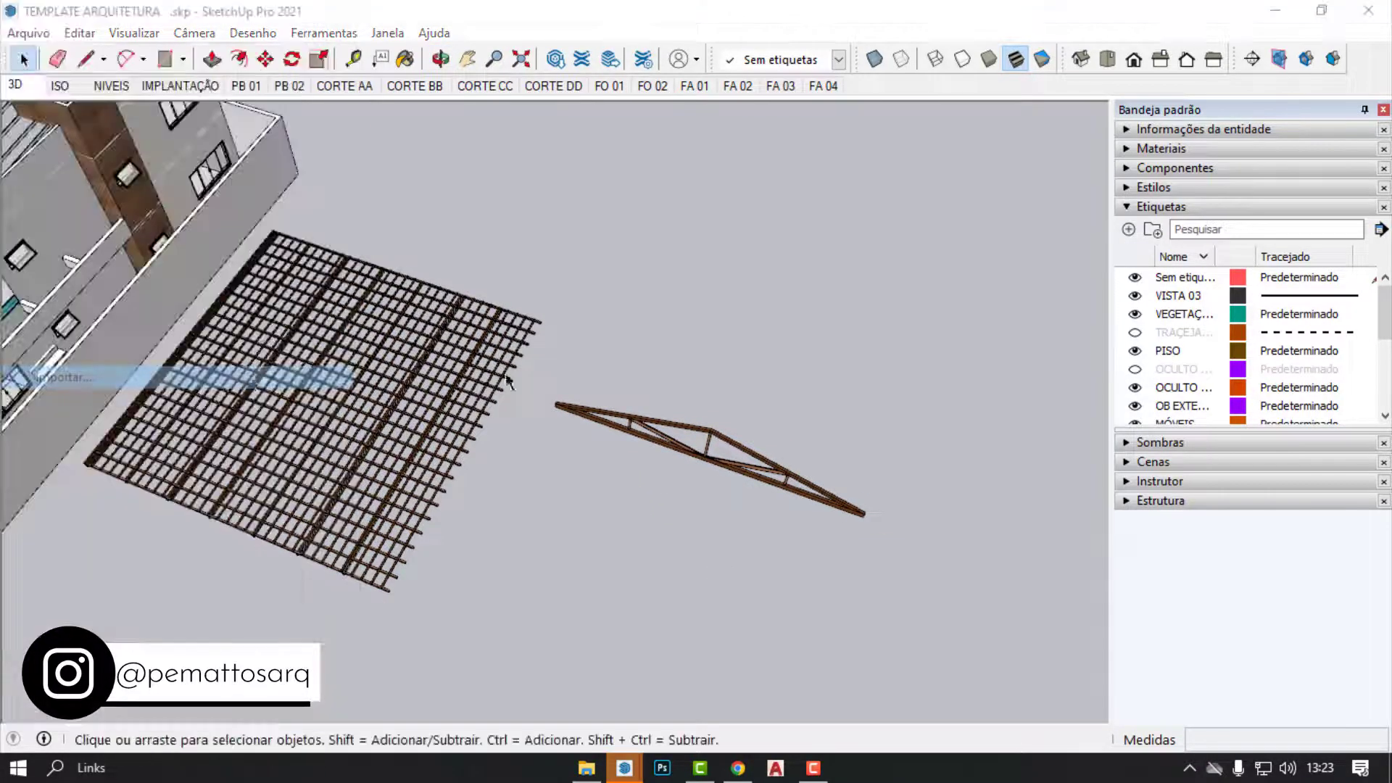
double_click(367, 324)
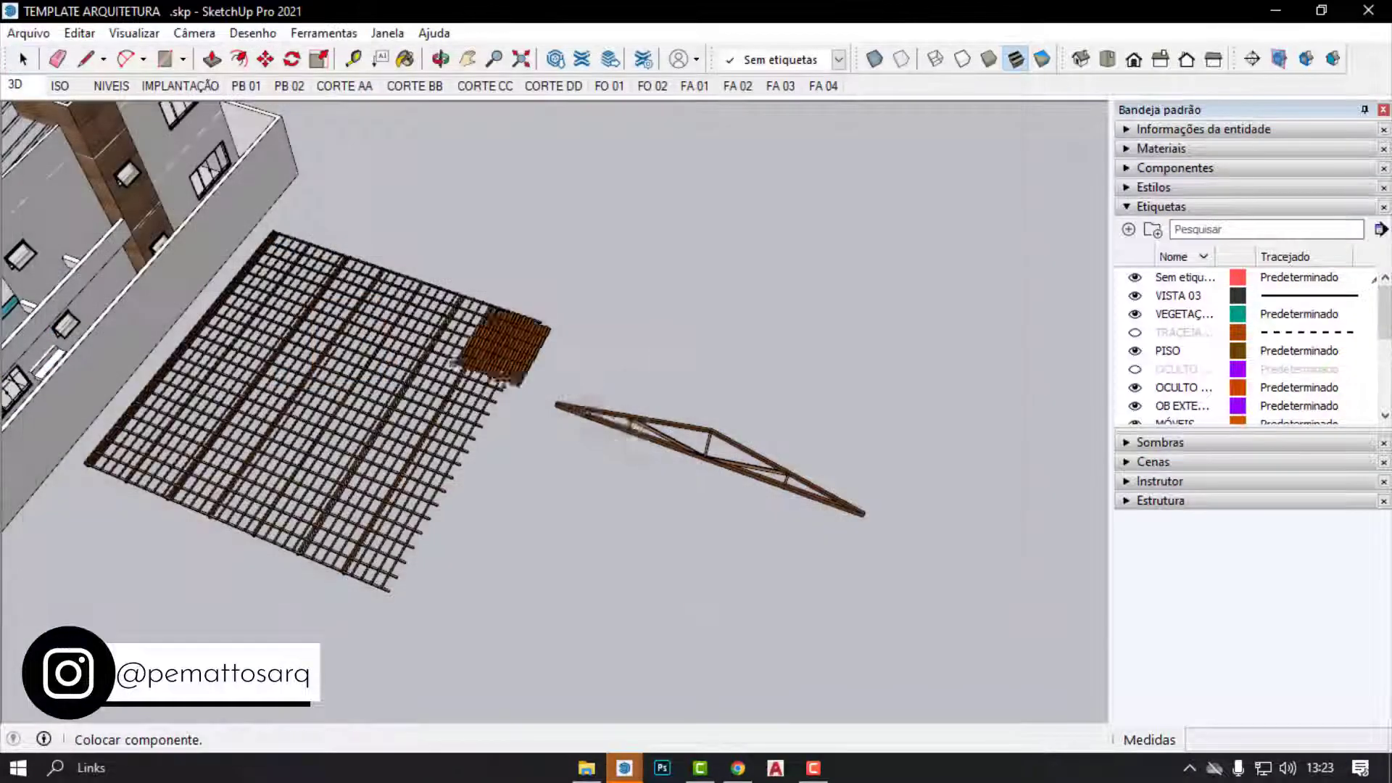
scroll(840, 210, "up", 3)
left_click(699, 233)
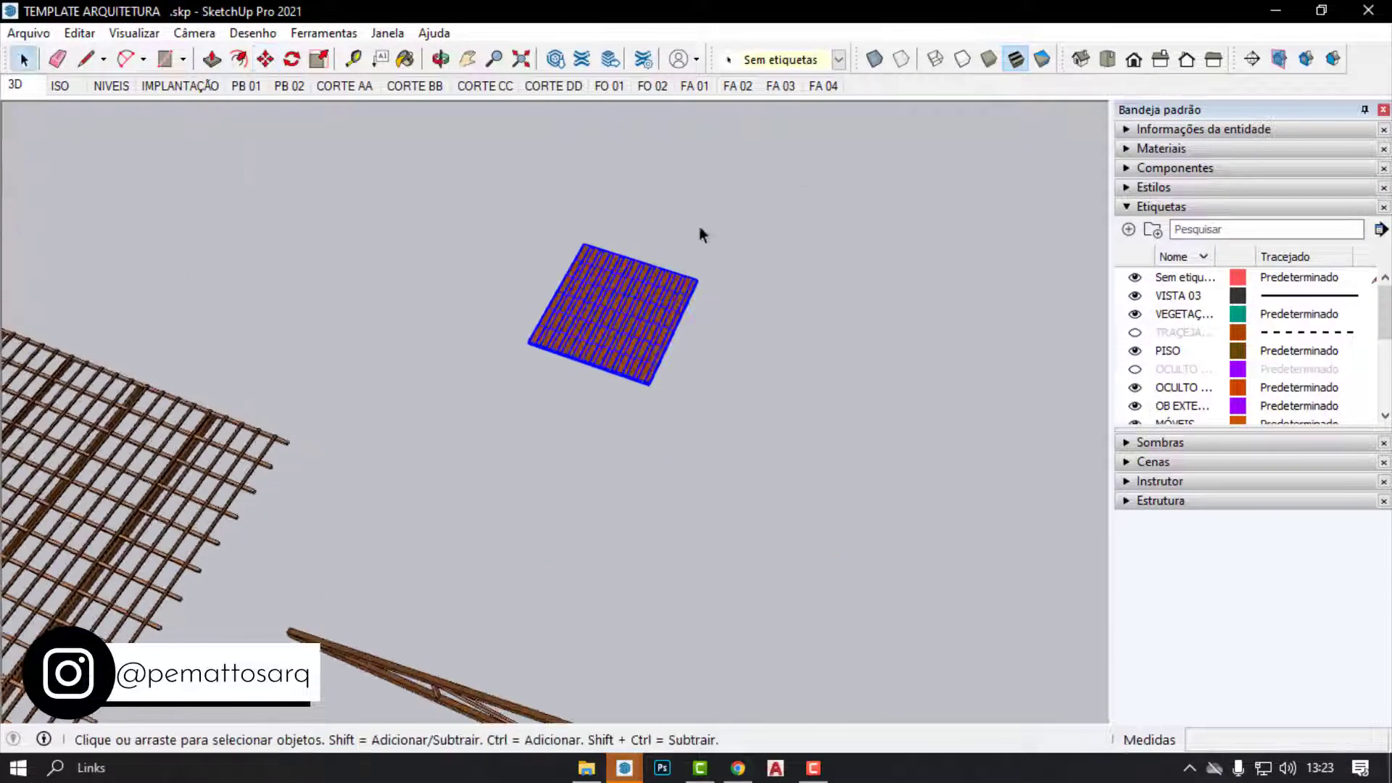
left_click(724, 342)
scroll(656, 298, "up", 1)
Scale the tile 4,00 along red and 1,20 along green into a long strip.
left_click(656, 299)
key("s")
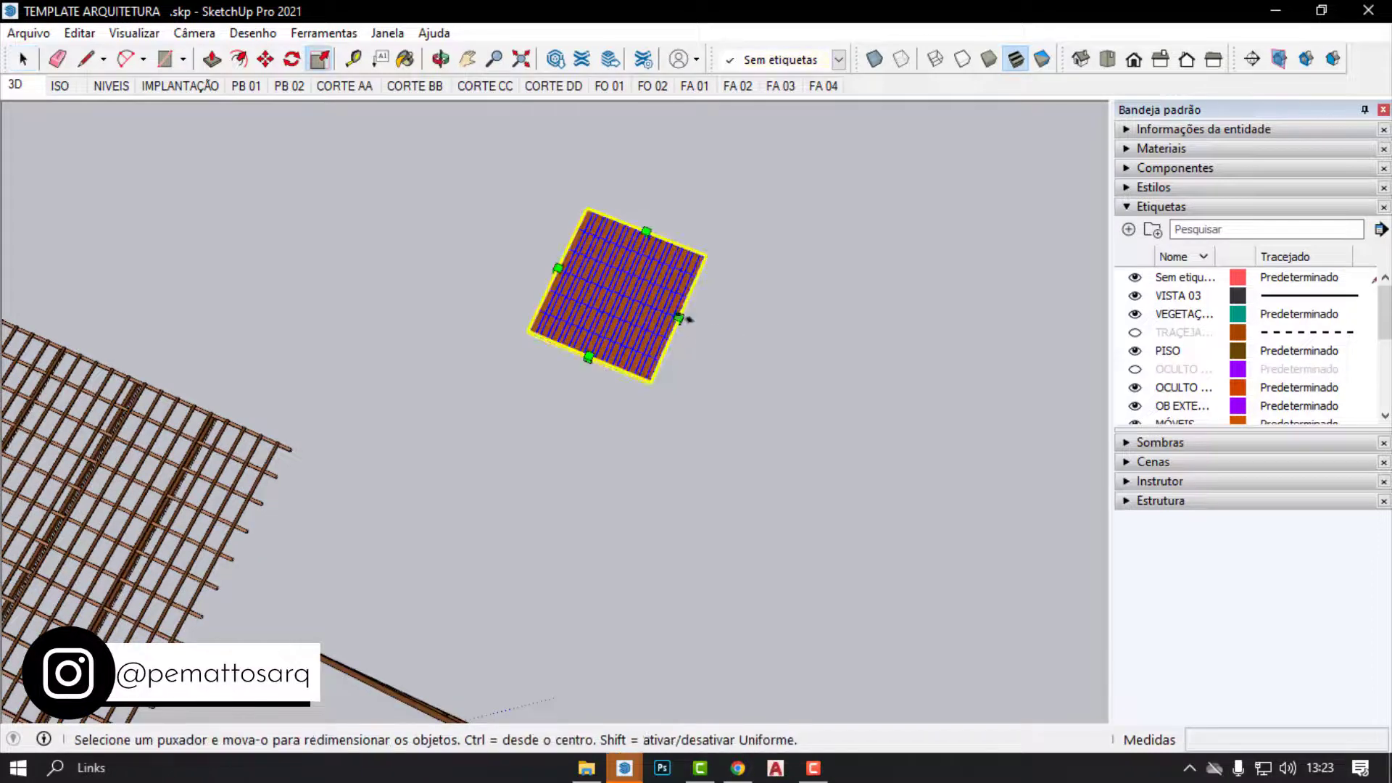
left_click_drag(683, 320, 1079, 441)
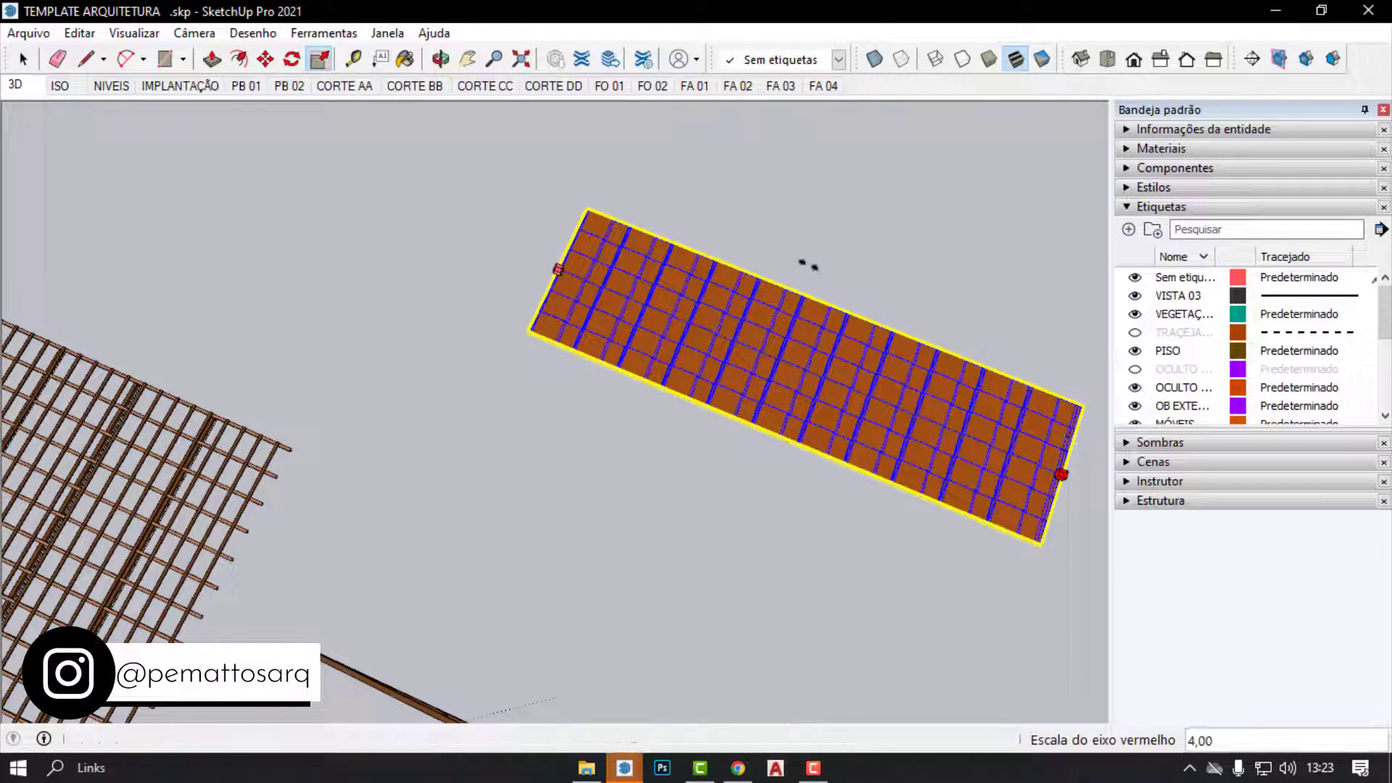
key("Return")
left_click_drag(757, 426, 672, 650)
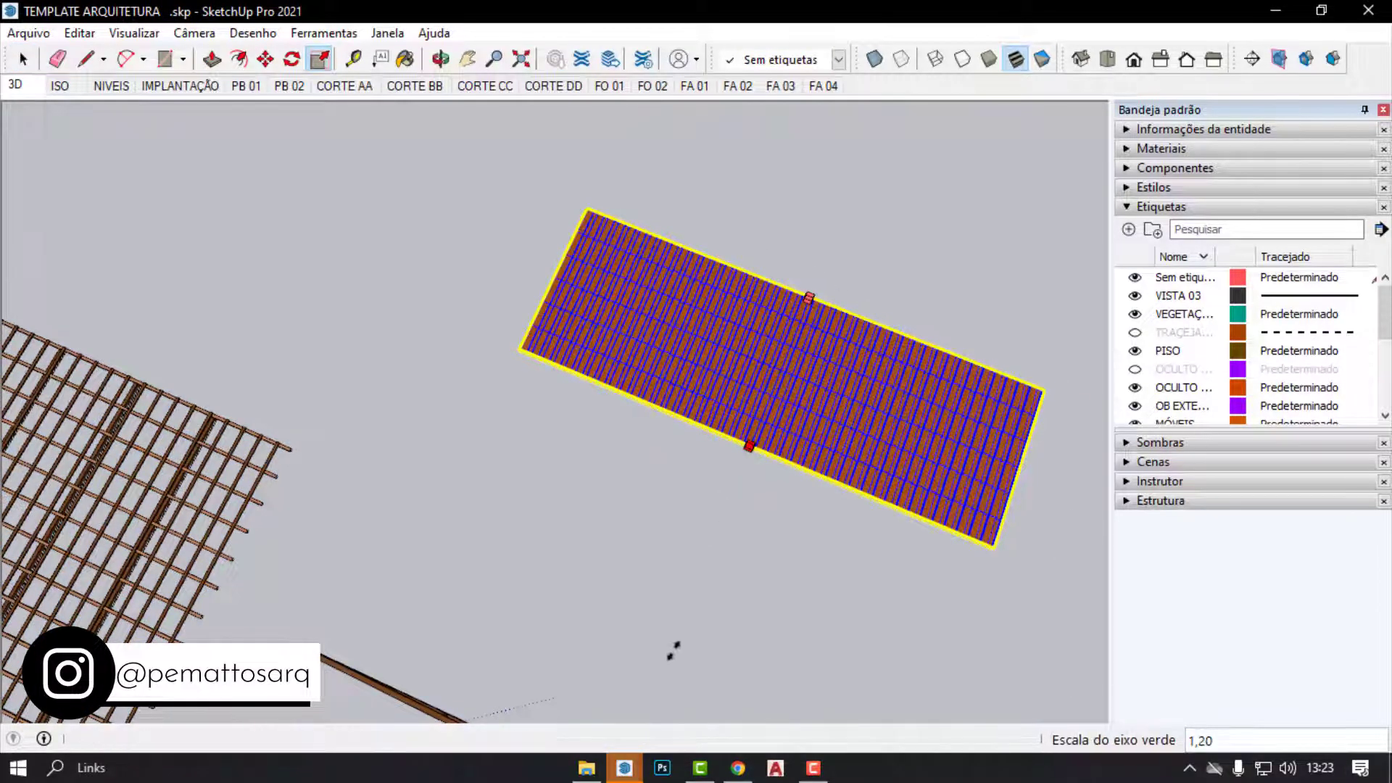
key("Return")
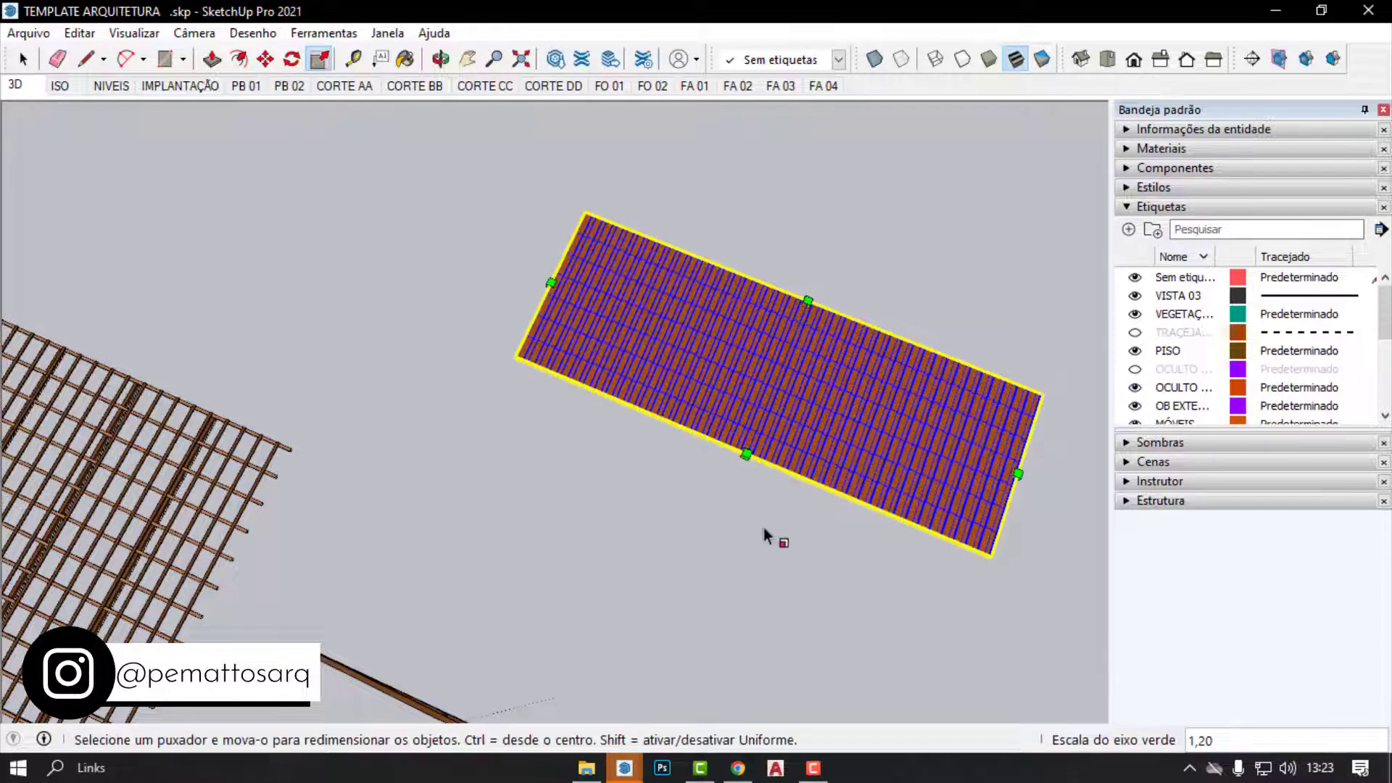
key("space")
mouse_move(652, 332)
middle_mouse_down()
mouse_move(986, 641)
mouse_move(826, 463)
middle_mouse_up()
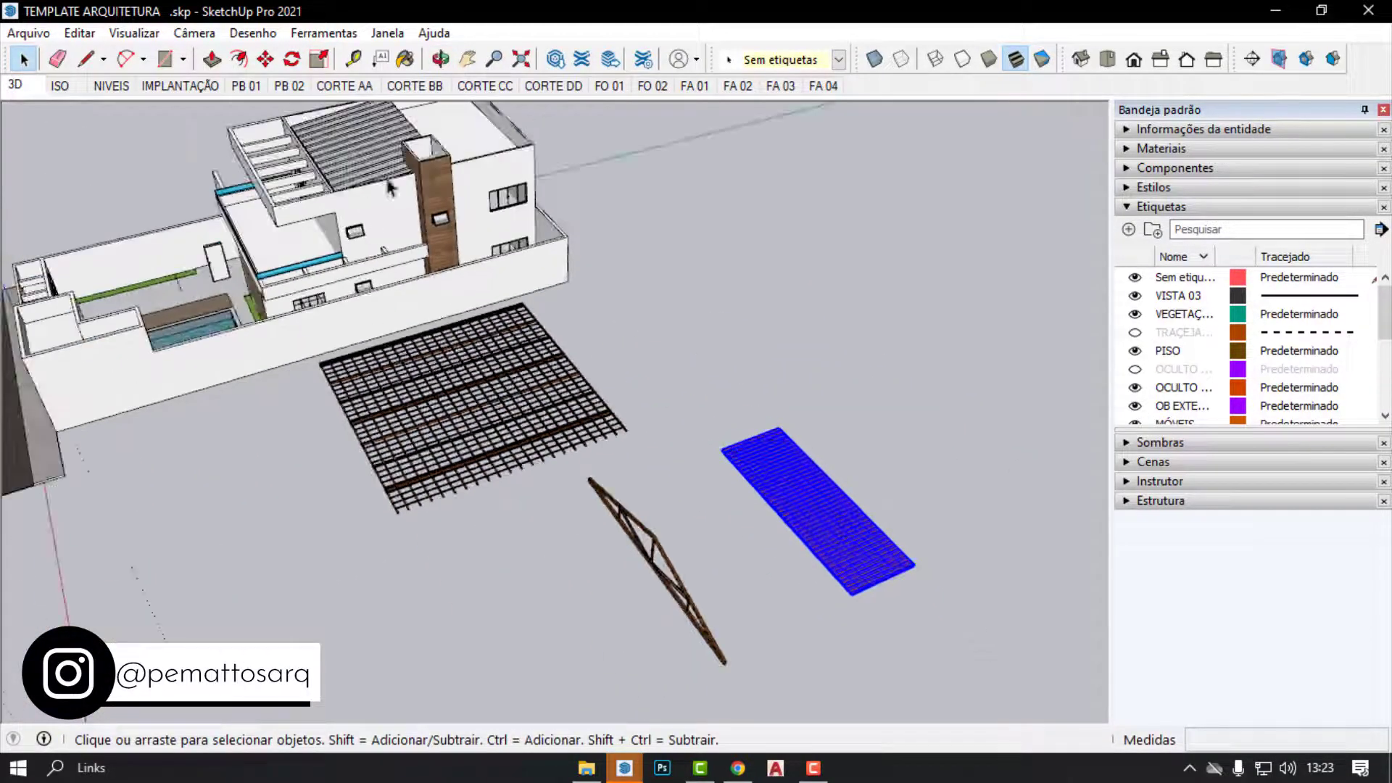
Switch to the CORTE AA scene to display the section view.
mouse_move(712, 451)
middle_mouse_down()
mouse_move(754, 525)
mouse_move(651, 206)
middle_mouse_up()
left_click(332, 88)
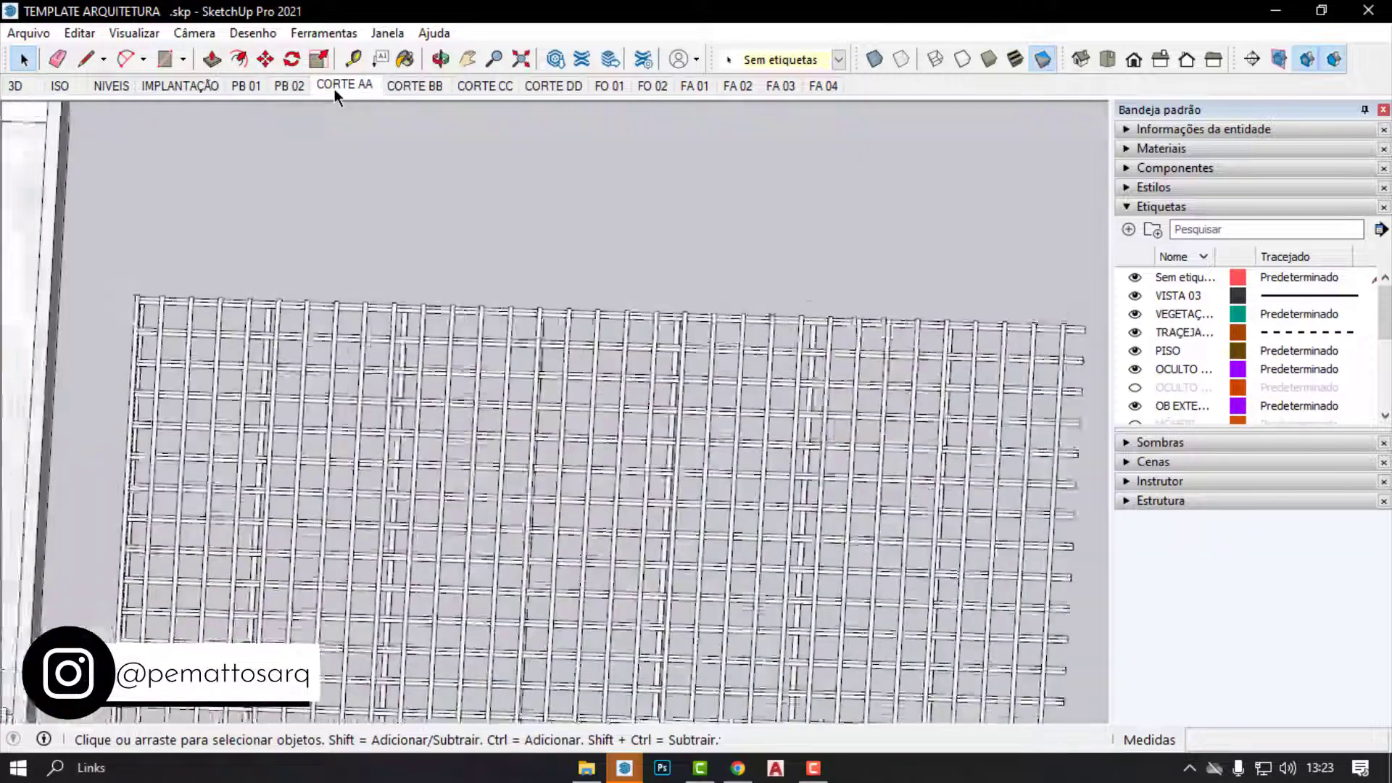